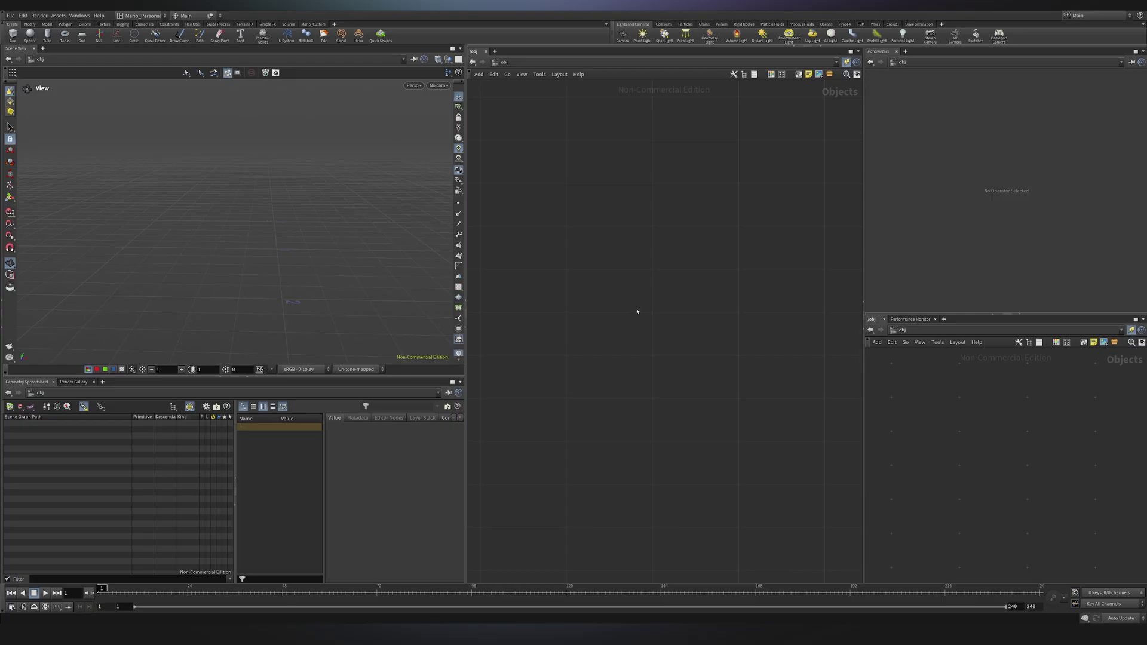
key(Tab)
text(COP)
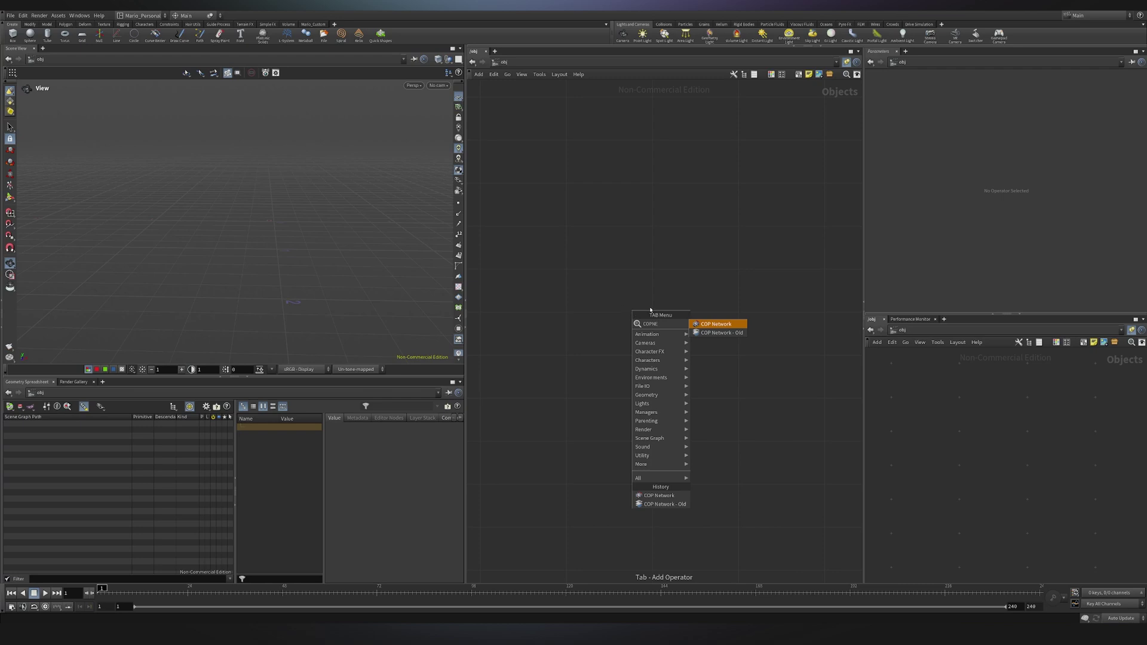
text(NE)
key(Return)
click(654, 317)
double_click(654, 320)
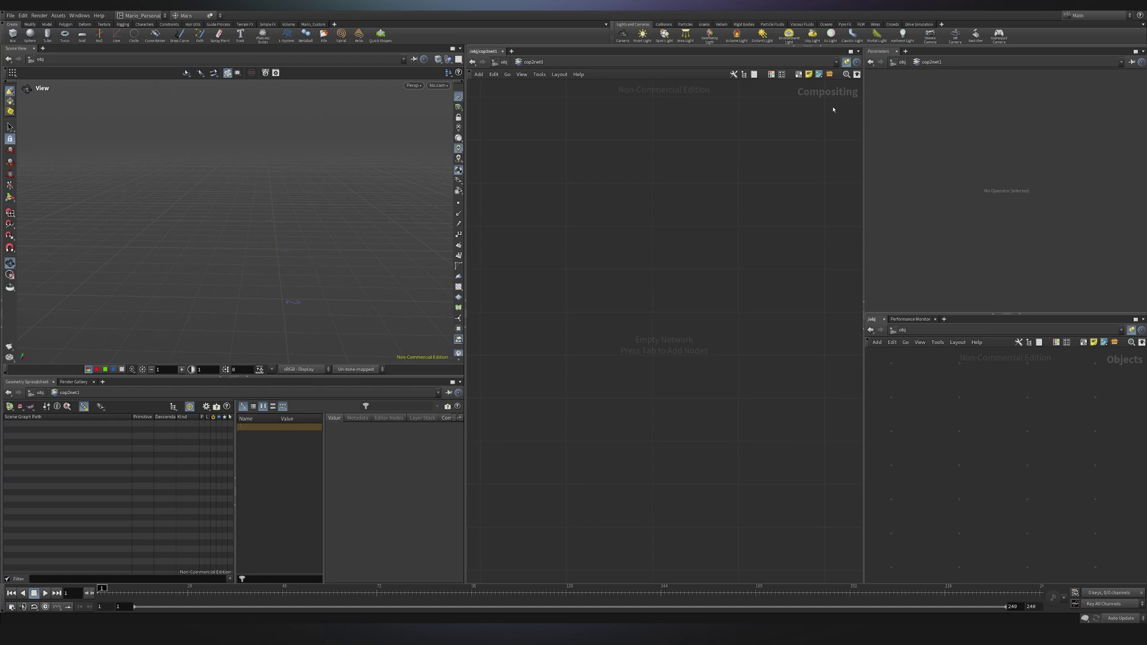
key(u)
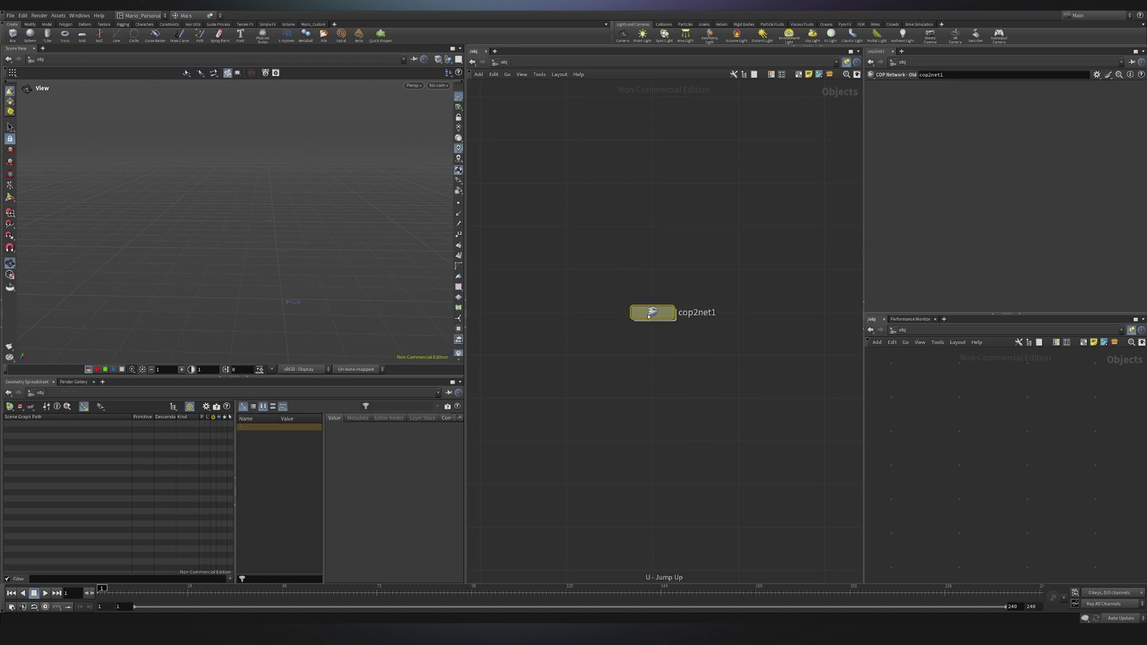
key(Delete)
Step: Add a new COP Network at the object level and enter it
key(Tab)
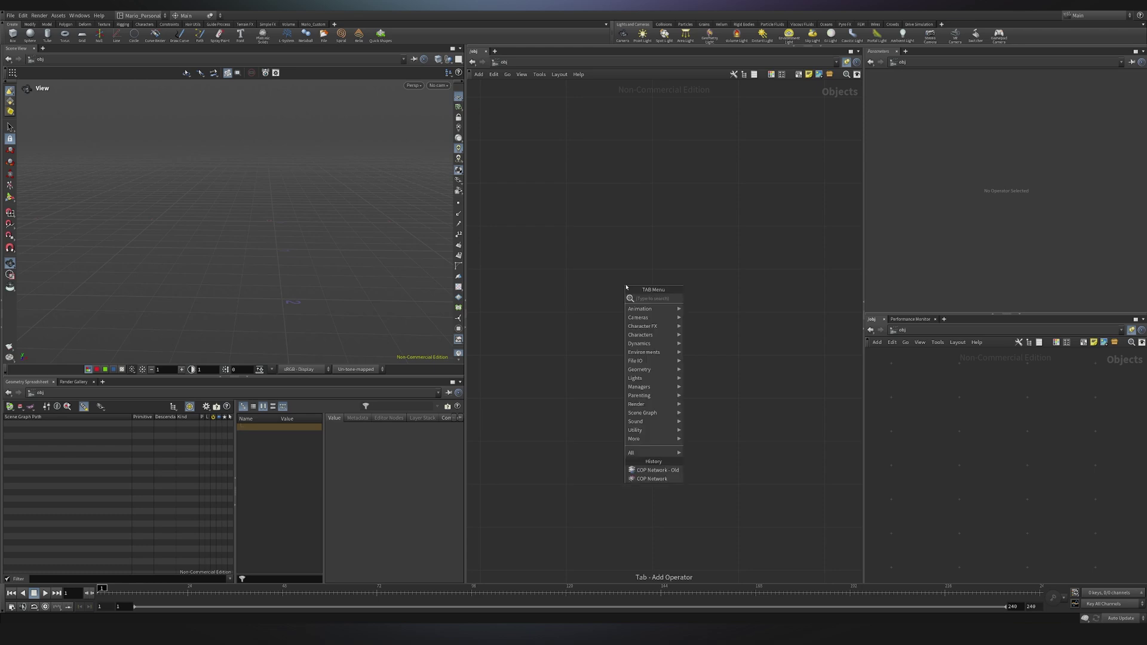
text(COP)
key(Return)
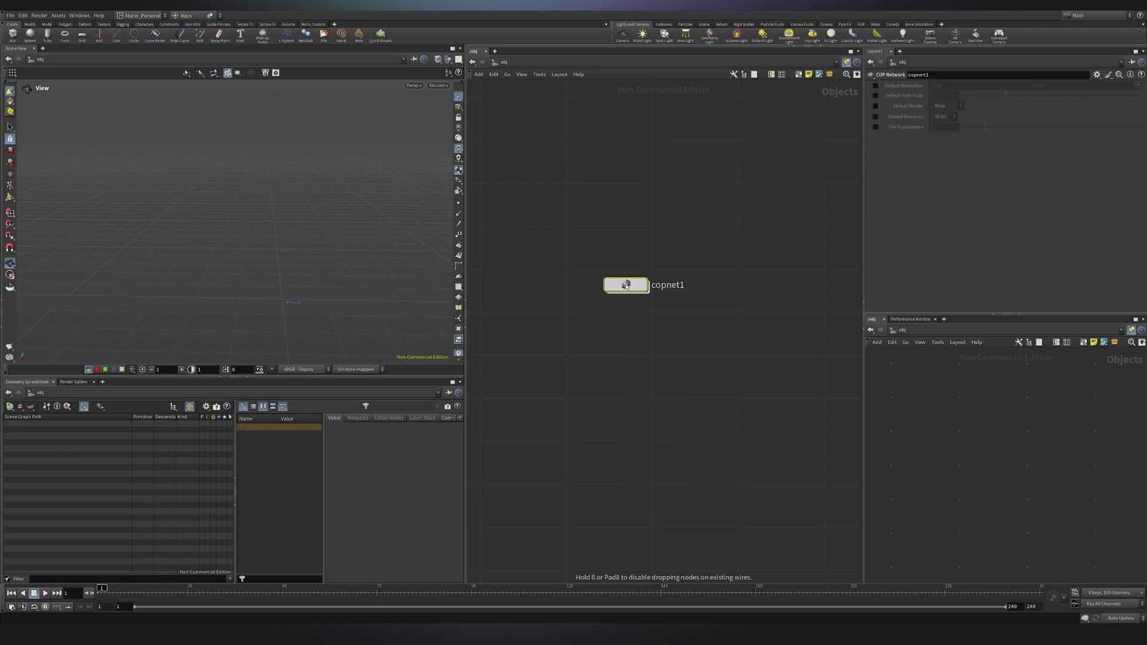
key(Return)
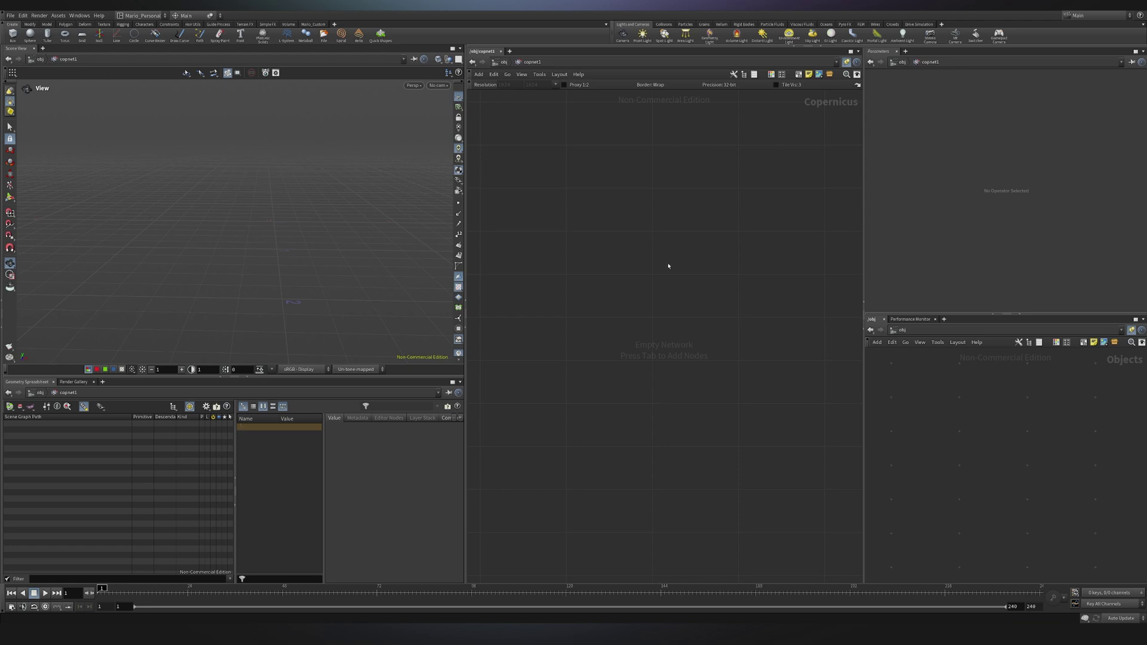
Step: Add an SDF Shape node to the Copernicus network and set its basic shape to Circle
key(Tab)
text(s)
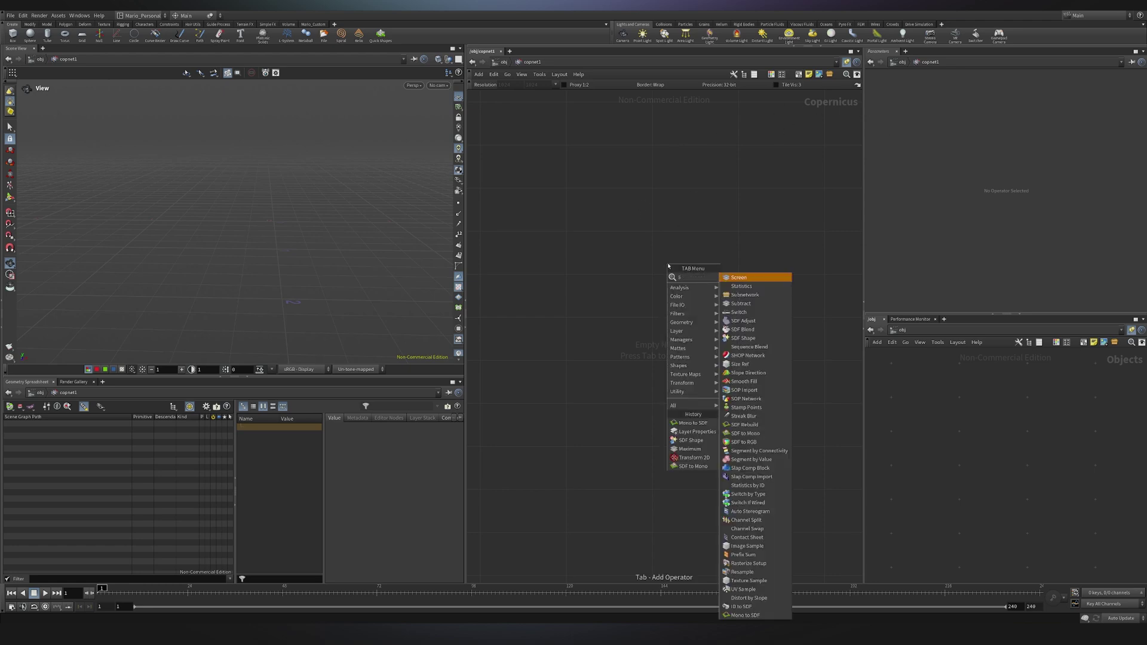
text(df sh)
key(Return)
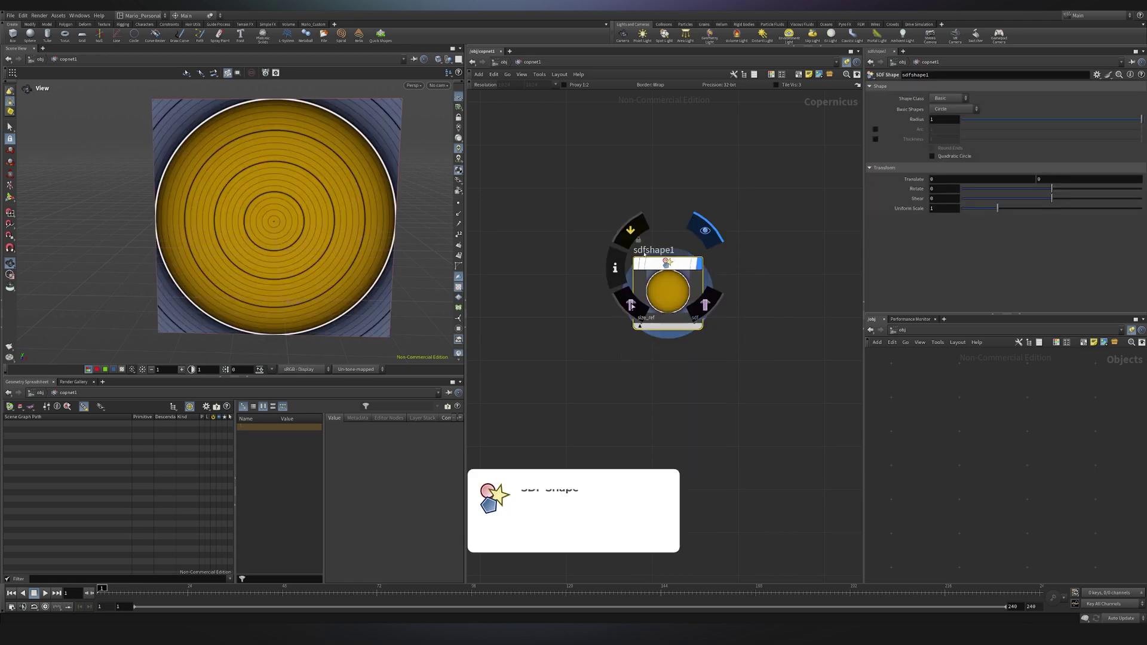
scroll(353, 213, down, 2)
drag(353, 214, 287, 220)
scroll(288, 221, up, 1)
scroll(297, 222, down, 1)
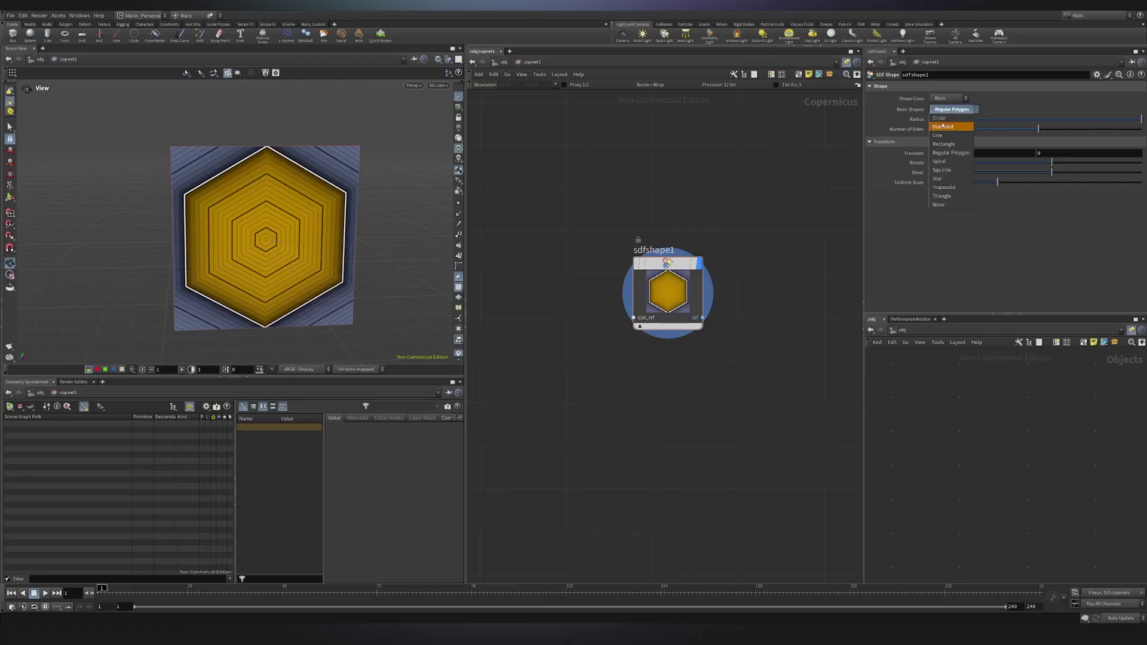
click(944, 115)
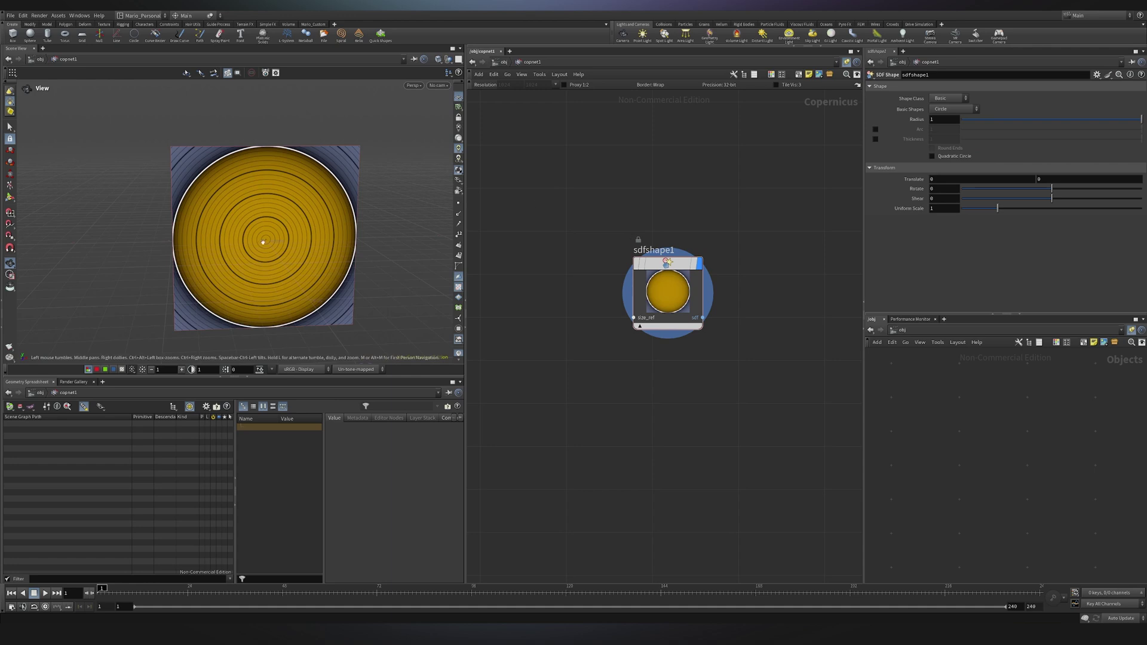
Step: Try a Layer Properties node with Type Info set to None on the SDF Shape's output, and delete it again
middle_drag(709, 329, 643, 326)
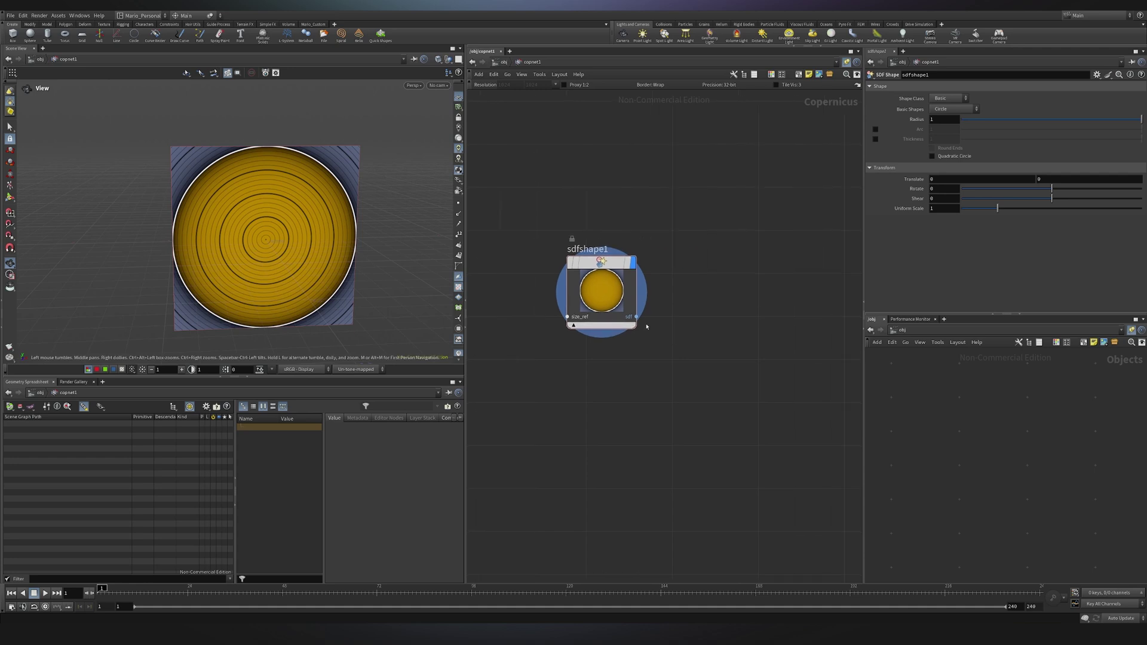
click(637, 317)
key(Tab)
text(lay)
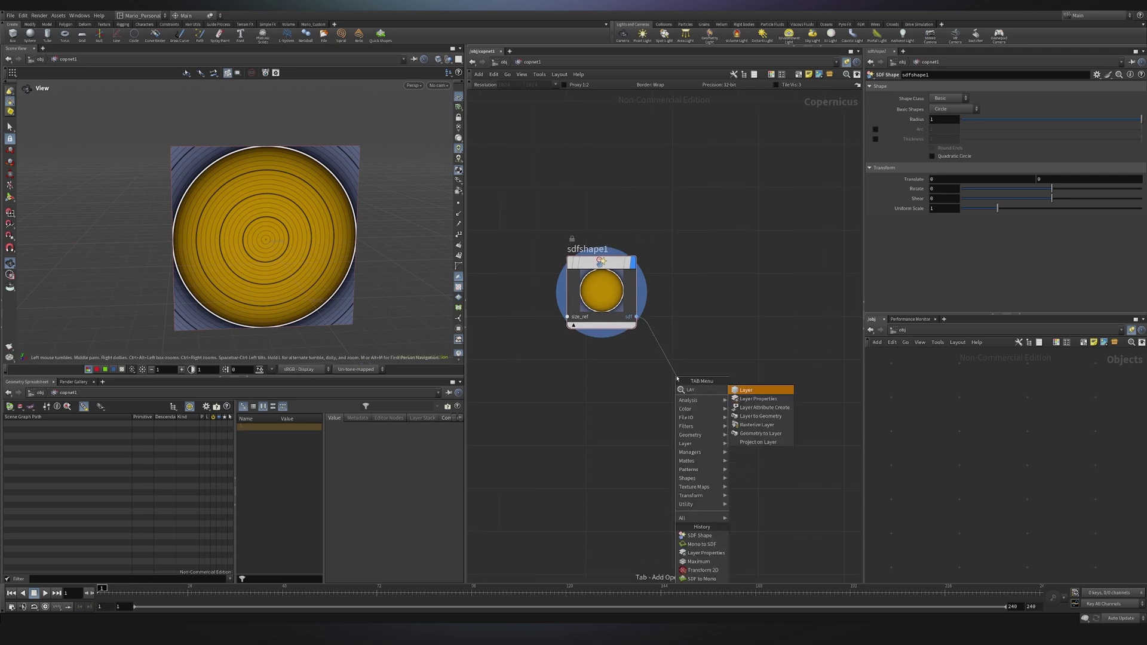
key(Down)
key(Return)
drag(677, 379, 692, 382)
click(875, 119)
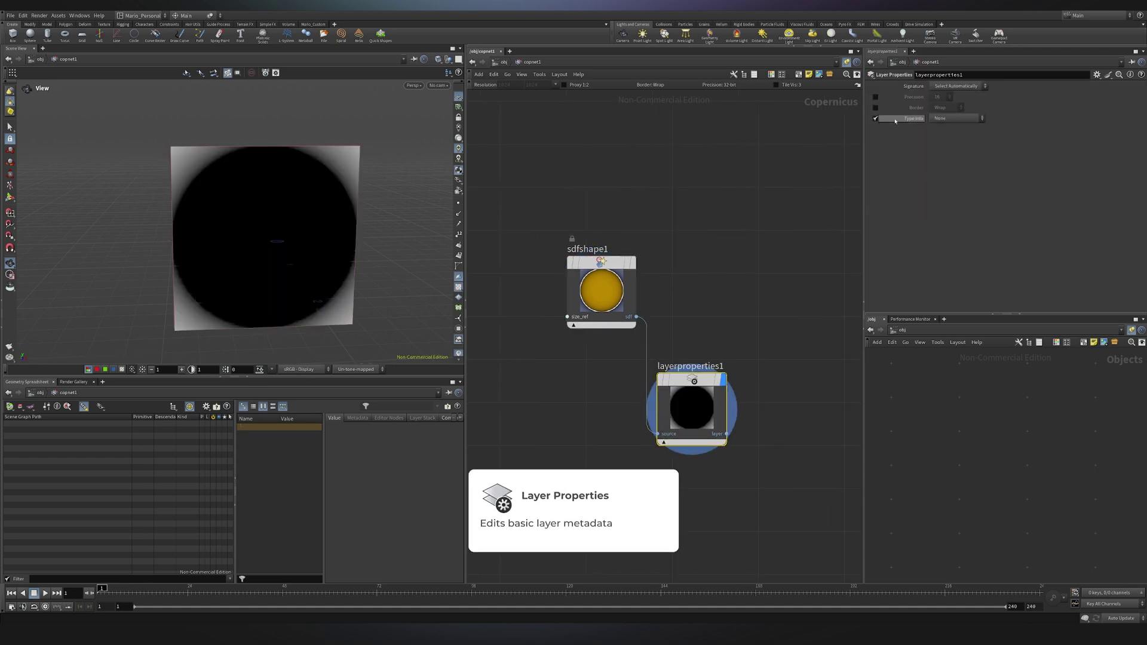
click(947, 123)
click(949, 125)
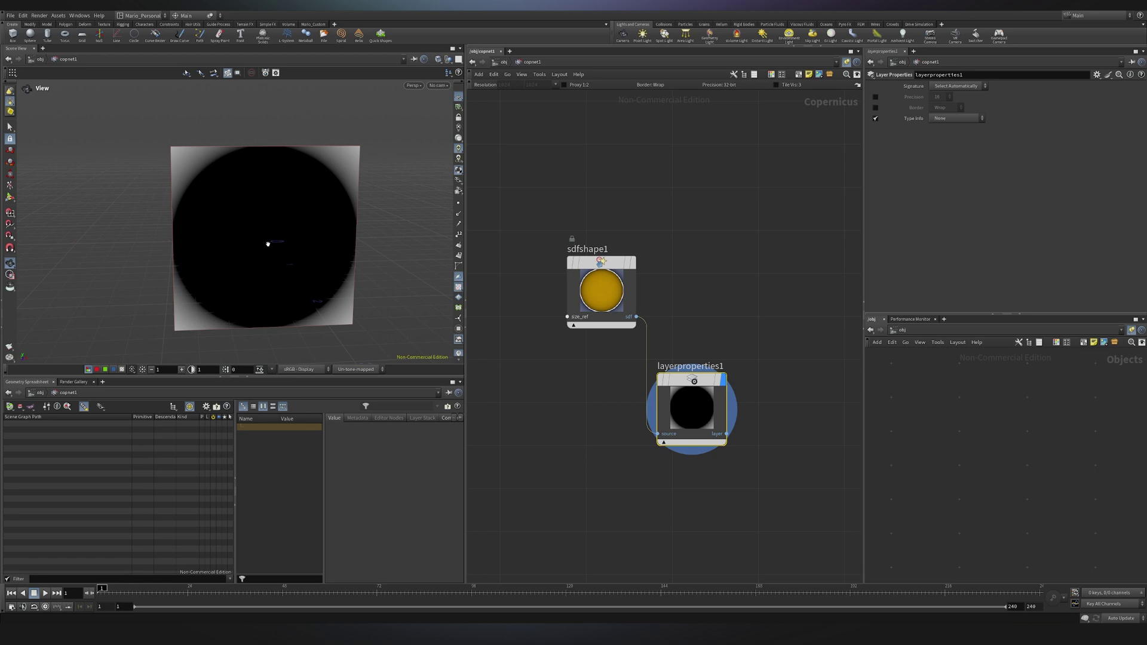
key(Delete)
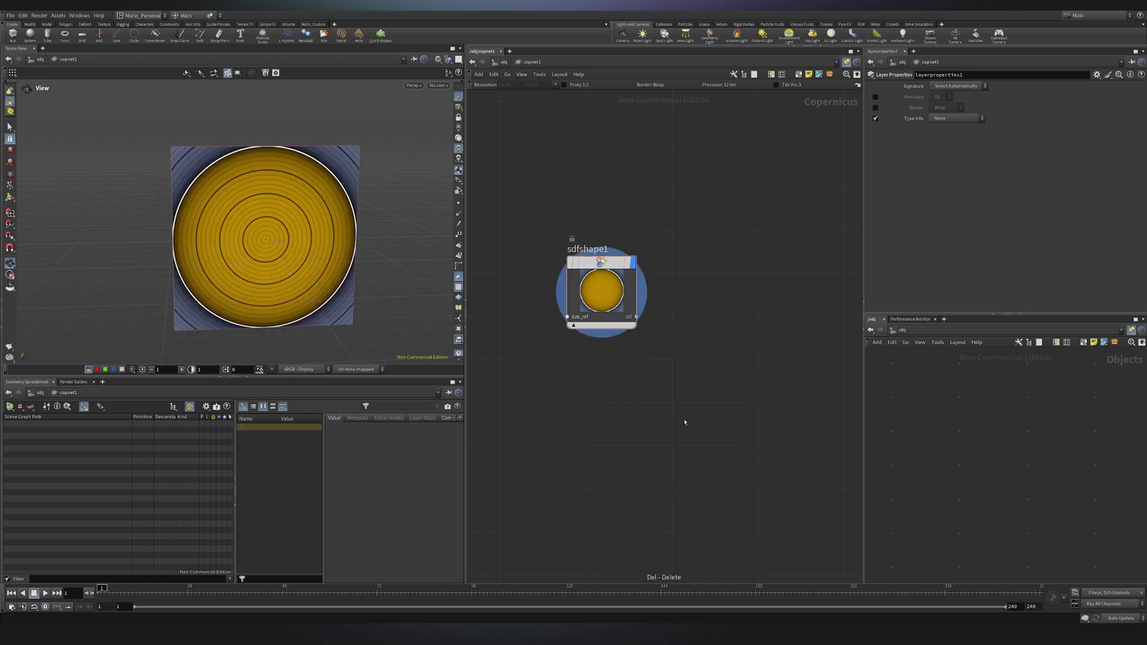
Step: Try the Diamond, Regular Polygon, Star and Triangle basic shapes on the SDF Shape node
scroll(676, 279, up, 3)
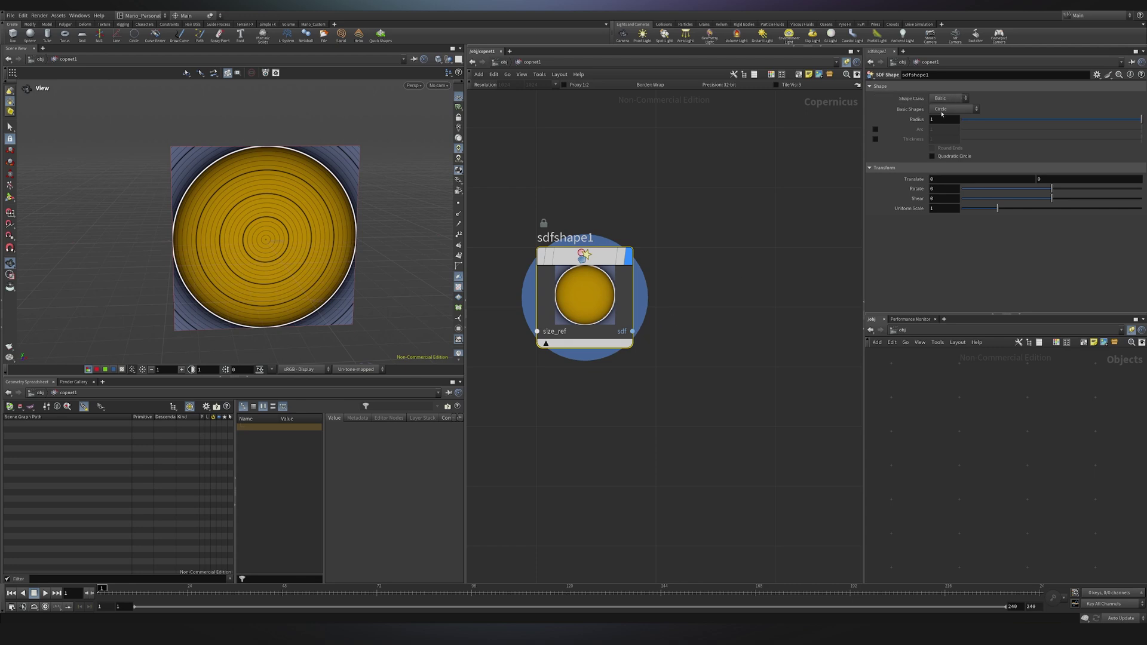
click(947, 109)
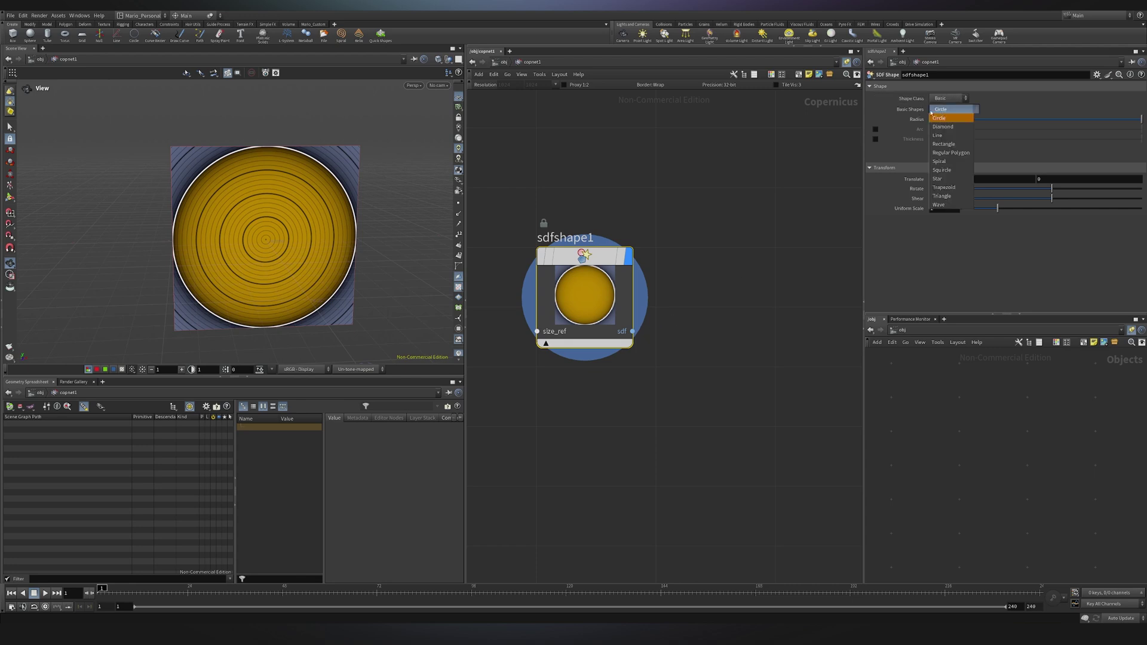
click(952, 127)
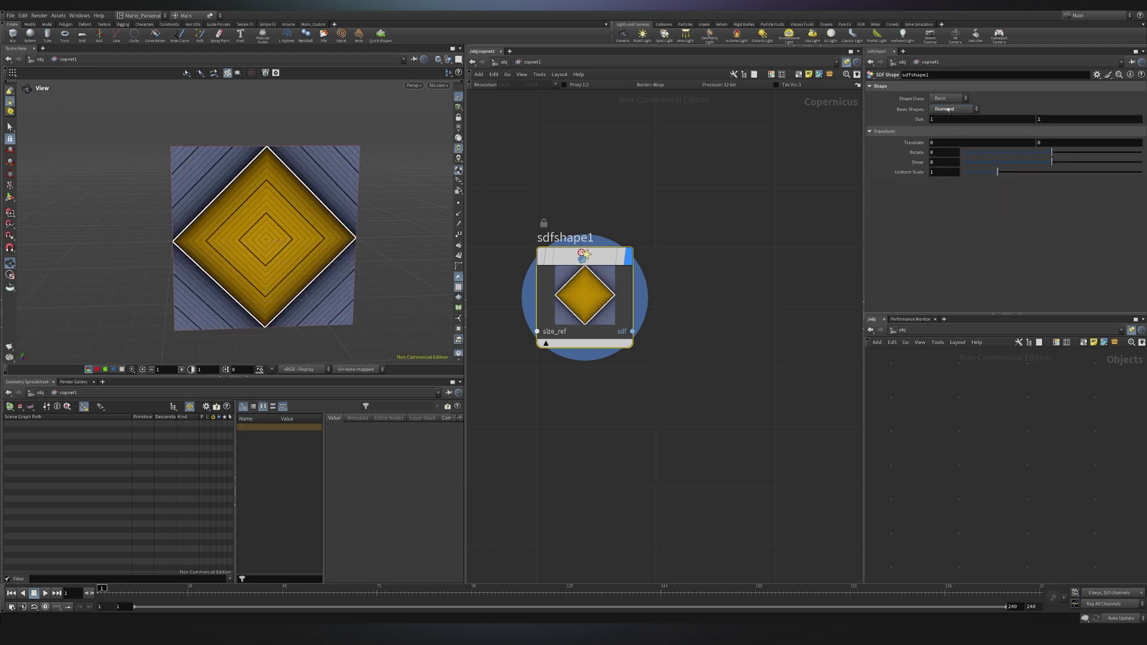
click(948, 109)
click(951, 152)
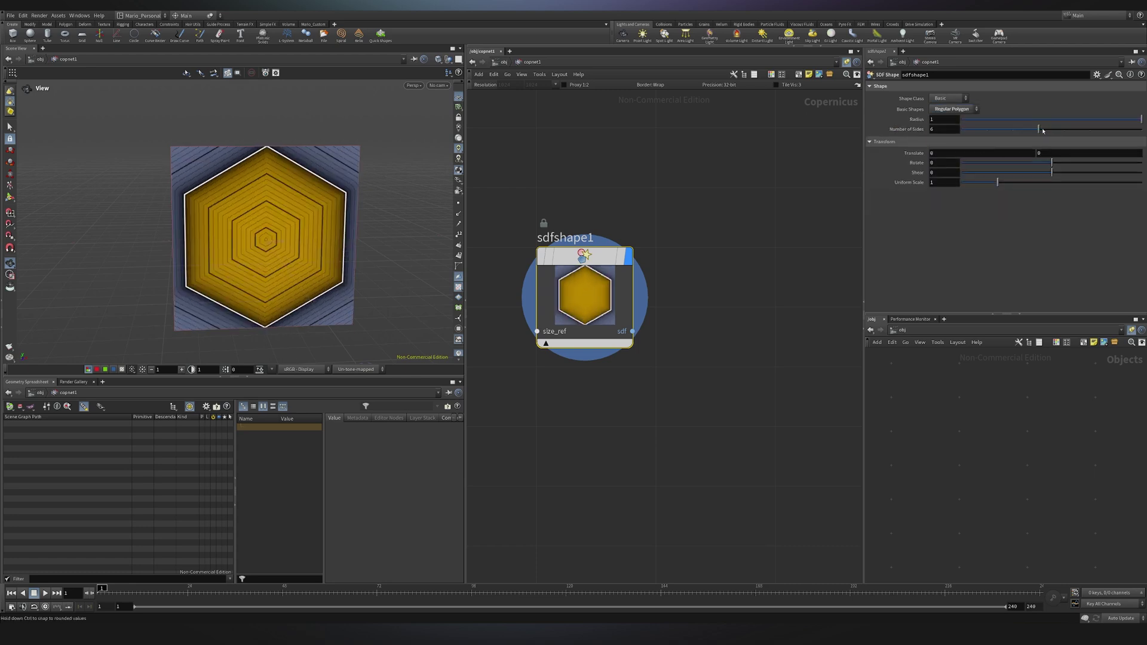
mouse_move(1045, 130)
mouse_down()
mouse_move(1139, 132)
mouse_move(1045, 137)
mouse_up()
click(952, 109)
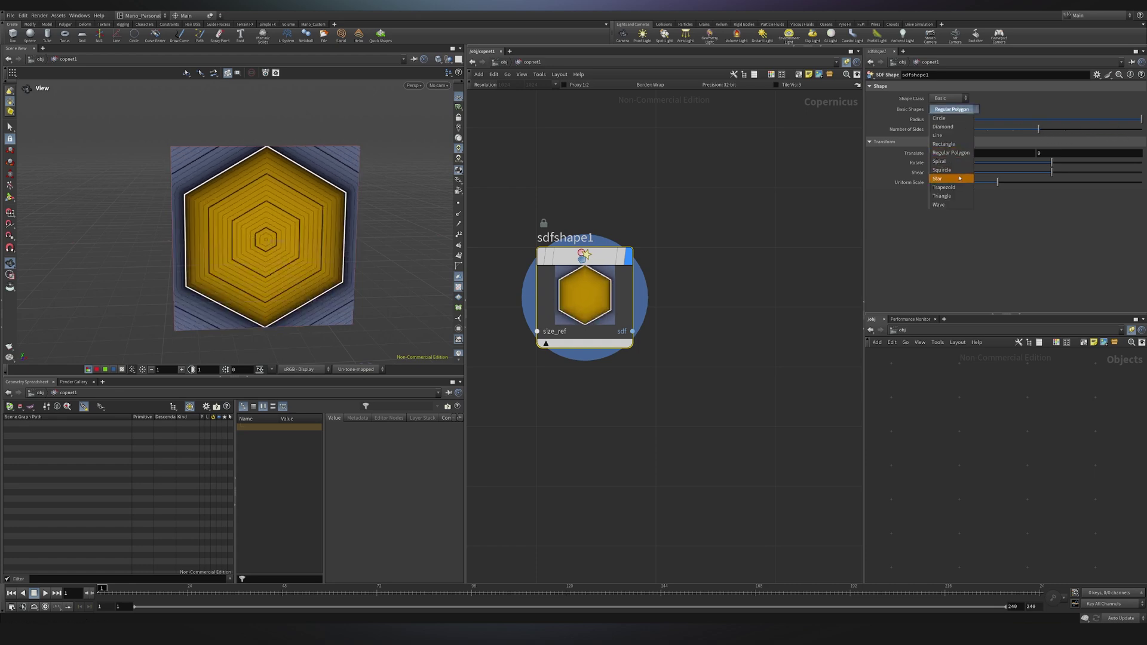
click(959, 178)
click(952, 110)
click(949, 195)
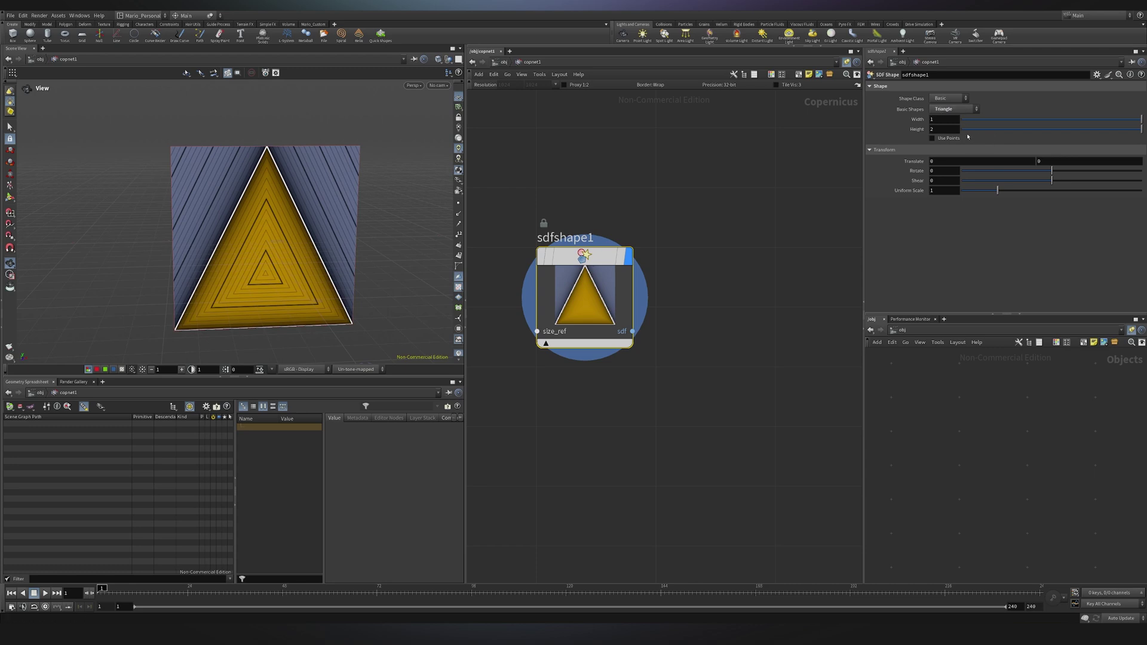
Step: Switch the SDF Shape's class to Marker and try the Cross and T markers
click(945, 99)
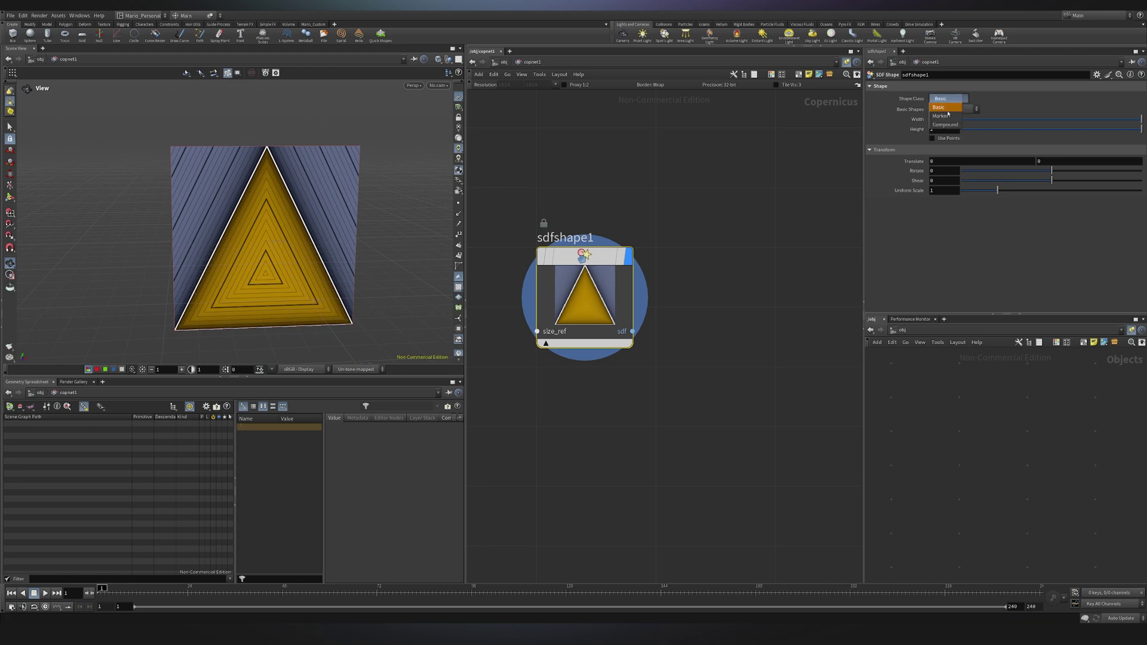
click(948, 115)
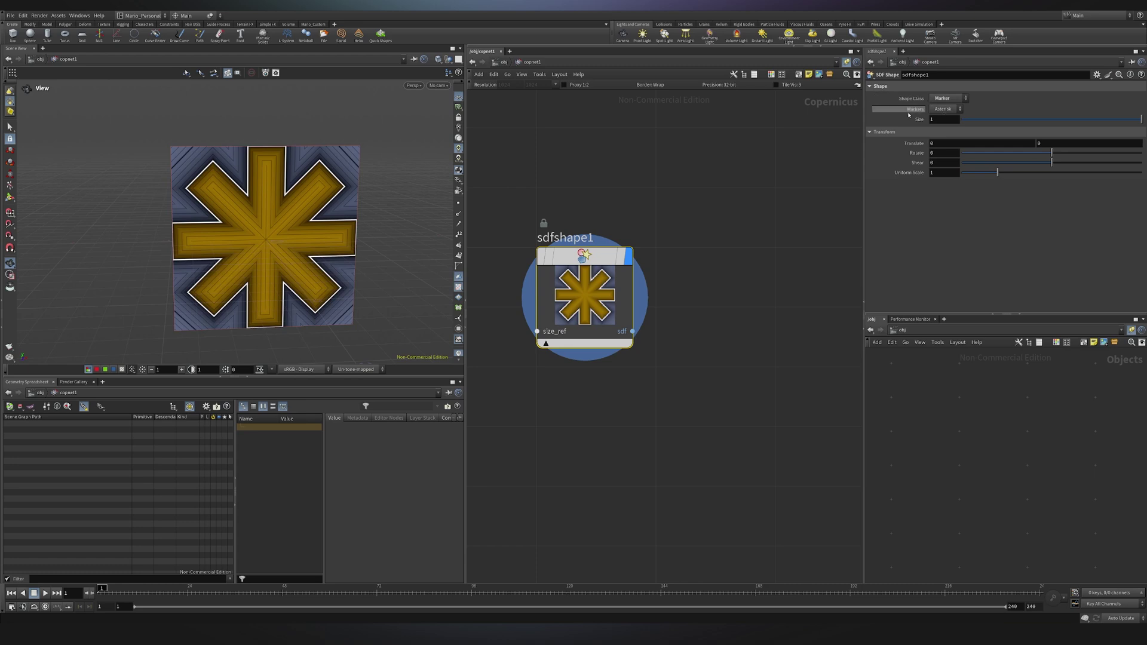
click(942, 111)
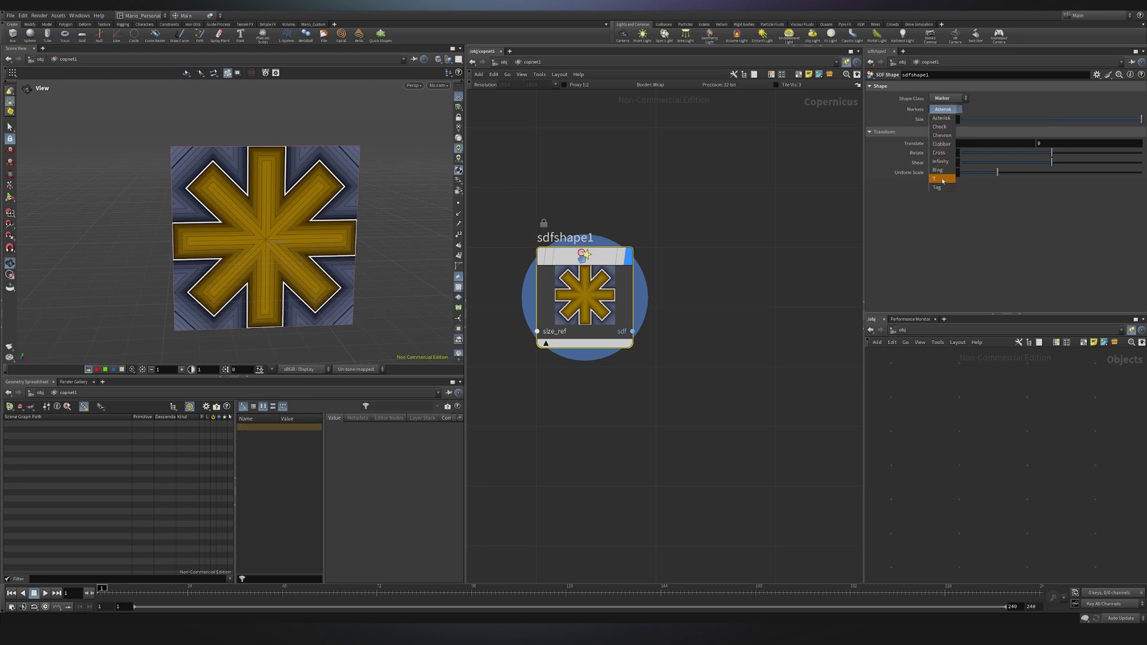
click(998, 103)
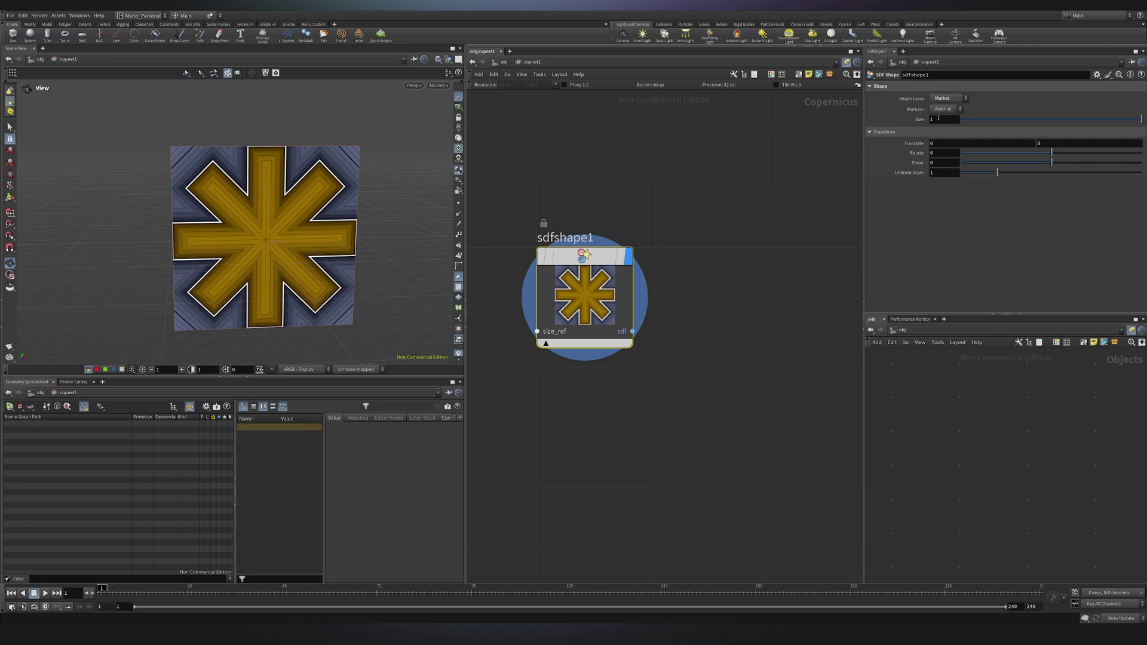
click(944, 110)
click(939, 152)
click(944, 110)
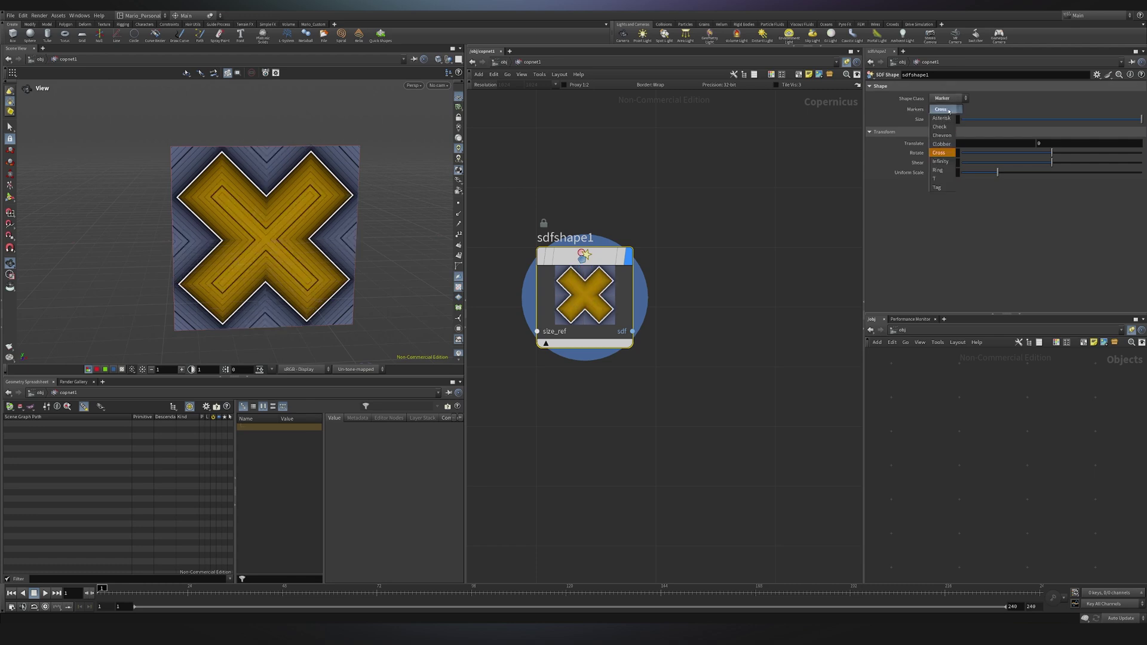
click(940, 180)
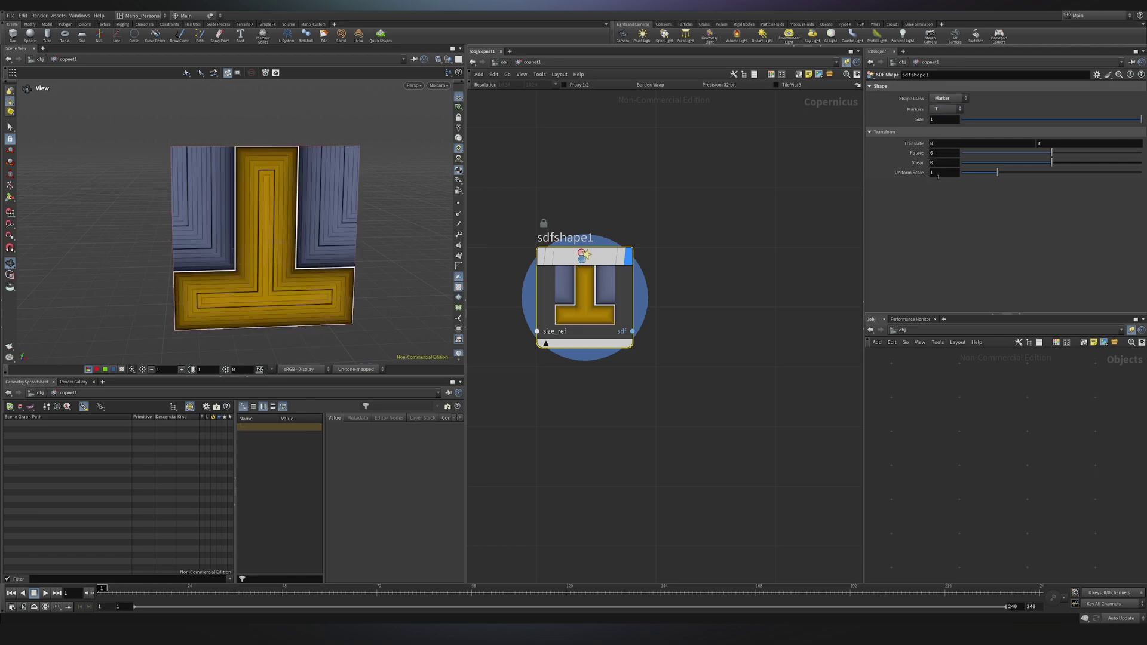
Step: Switch the SDF Shape's class to Compound and try its compound shapes, ending with Moon
click(948, 98)
click(948, 120)
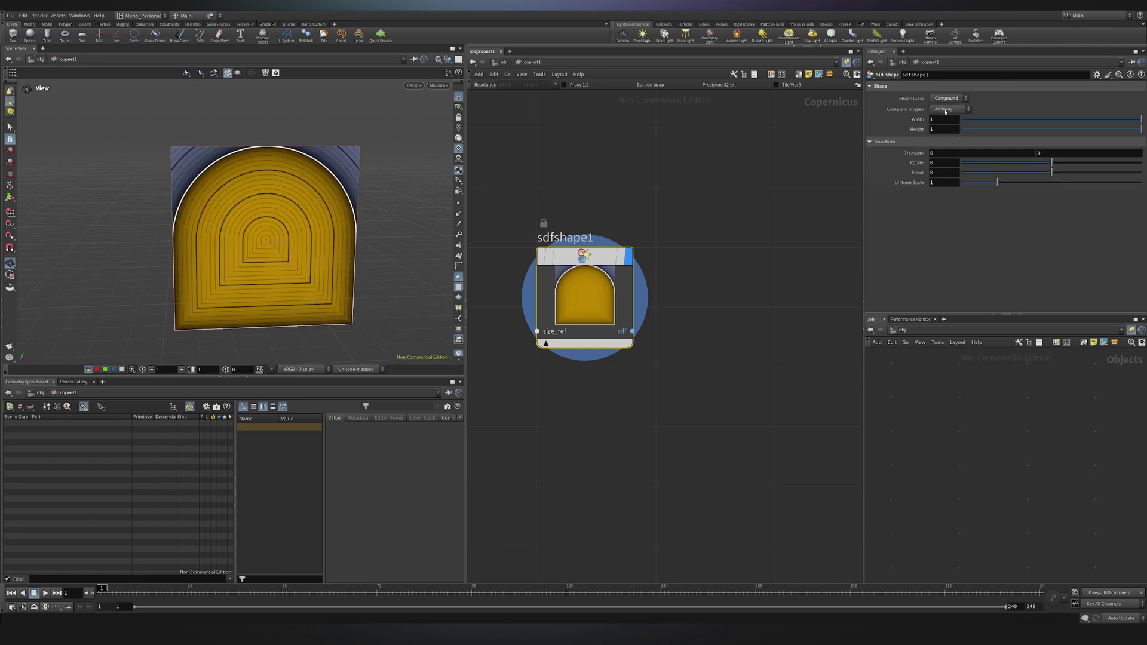
click(946, 110)
click(942, 152)
click(952, 110)
click(949, 172)
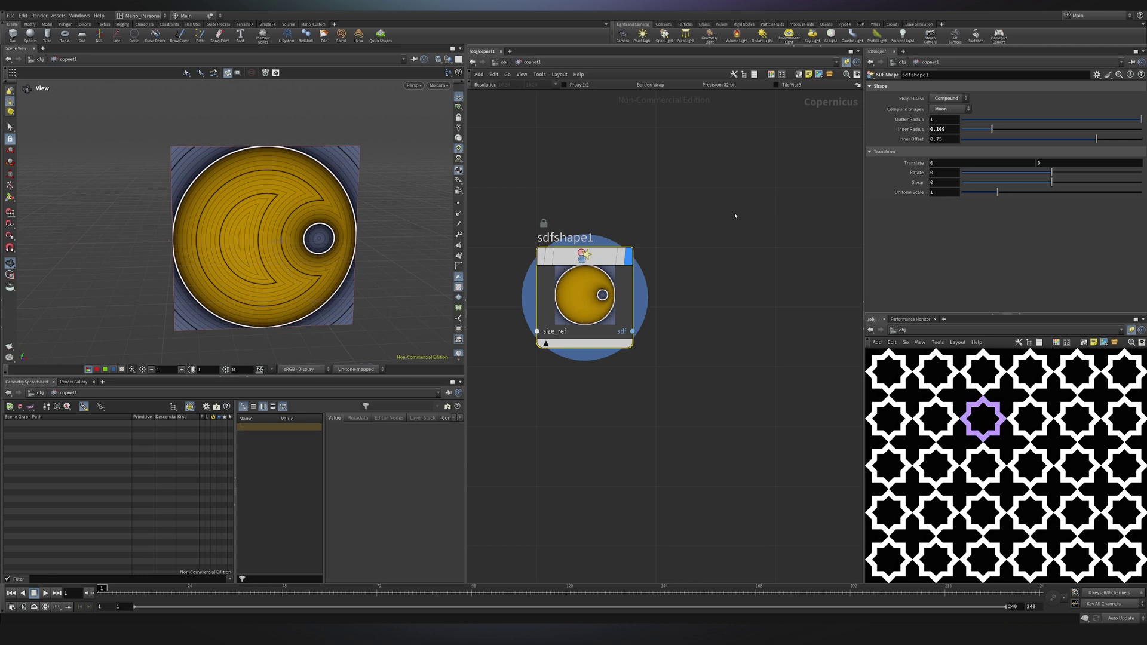
Step: Set the SDF Shape back to the Basic class with the Star shape and 8 sides
click(956, 99)
click(939, 107)
click(947, 109)
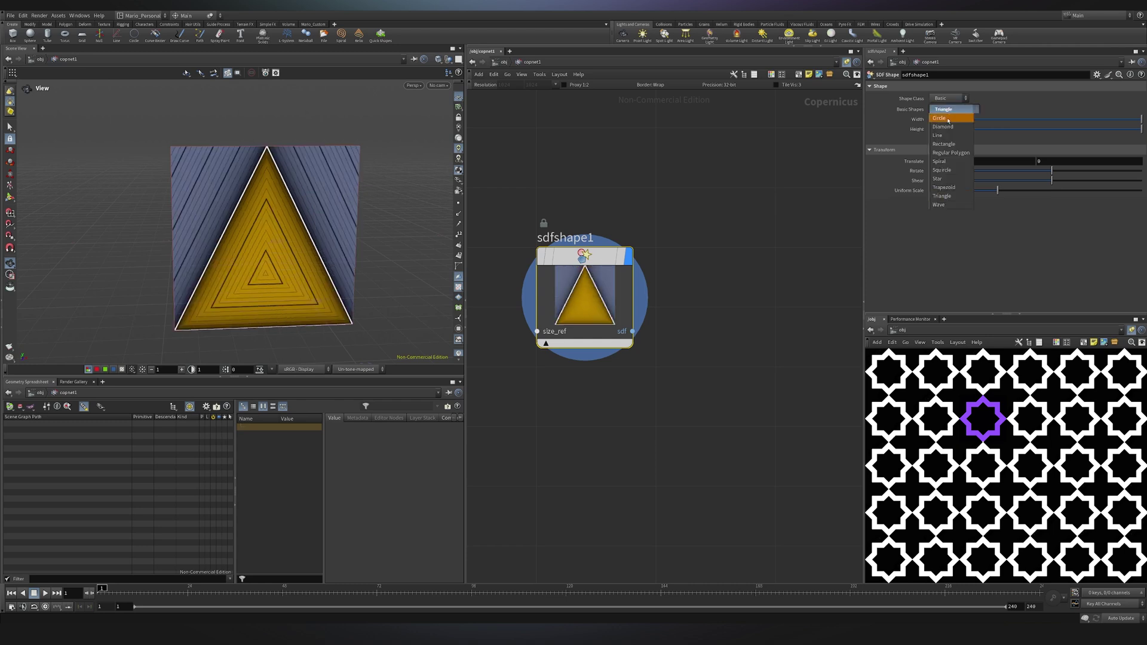
click(945, 179)
click(940, 129)
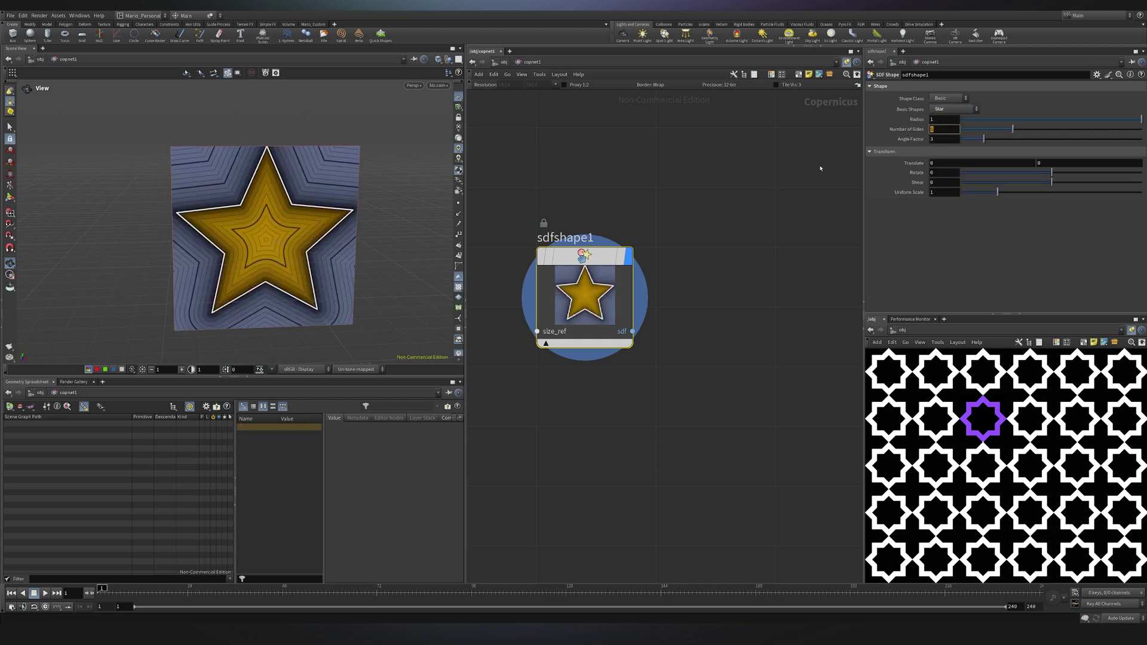
key(Return)
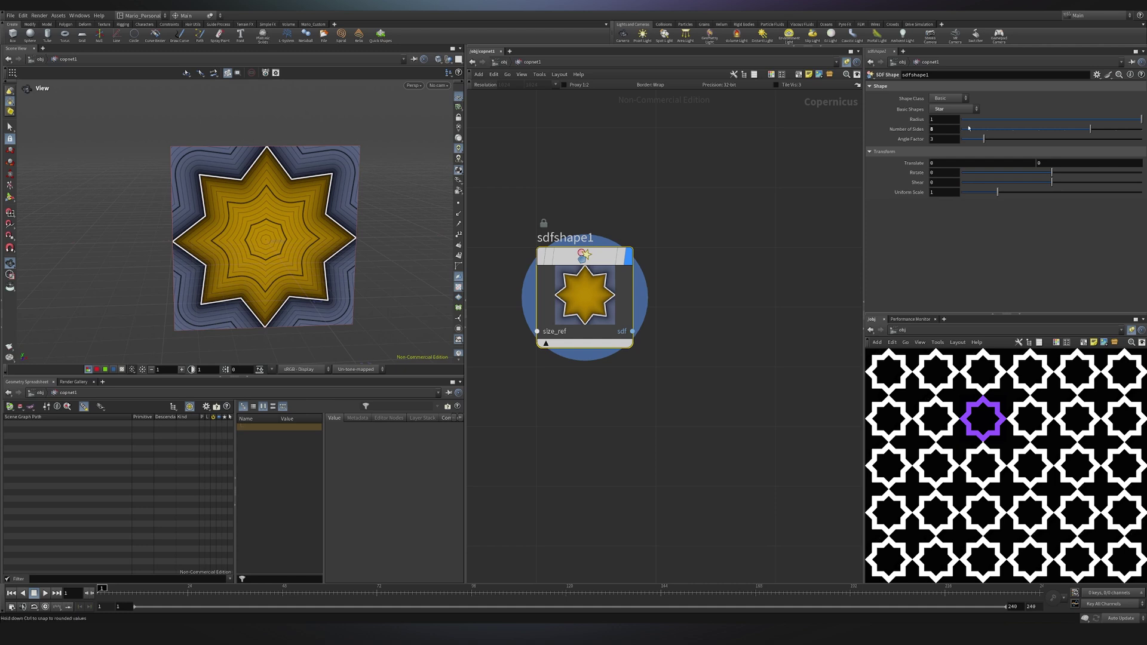
Step: Set the star's angle factor to 2.66
drag(939, 139, 921, 139)
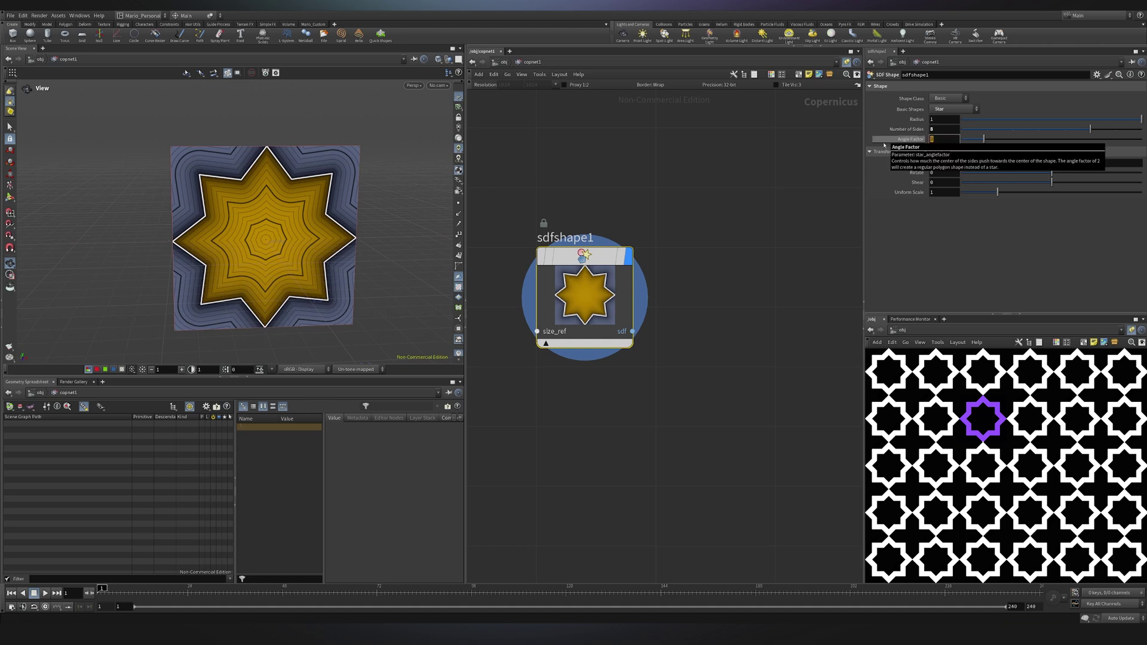
text(2.666)
key(Return)
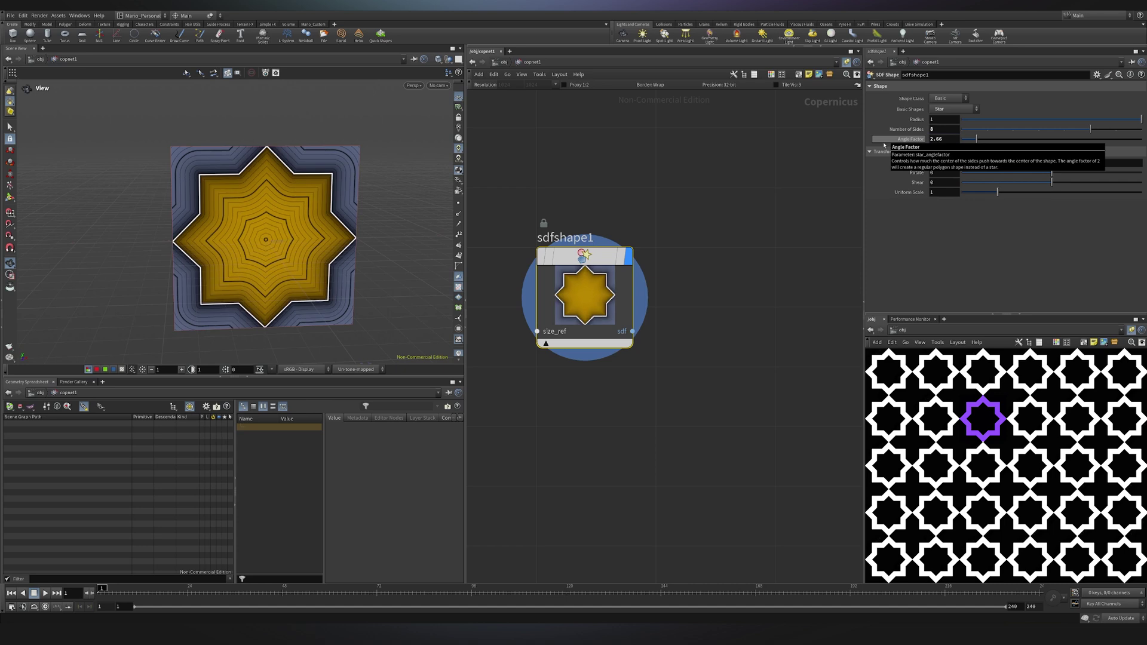
Step: Add an SDF to Mono node fed by the SDF Shape's sdf output and line it up with the shape node
drag(632, 331, 702, 328)
text(SDFTM)
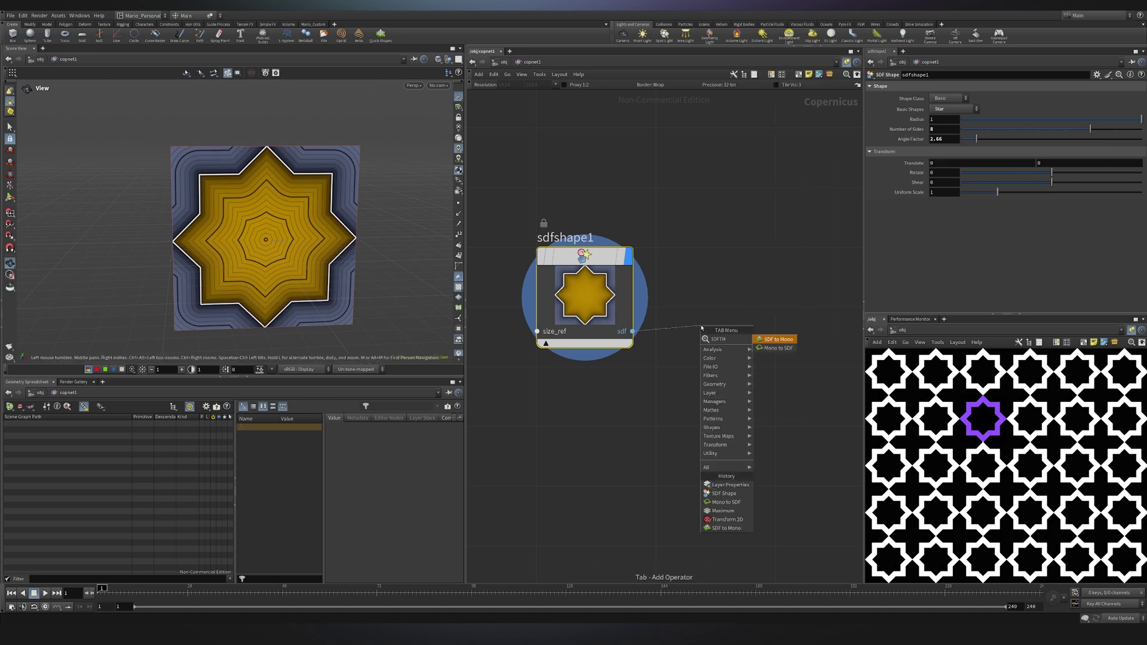
key(Return)
scroll(743, 212, down, 2)
middle_drag(743, 213, 713, 250)
drag(681, 345, 682, 297)
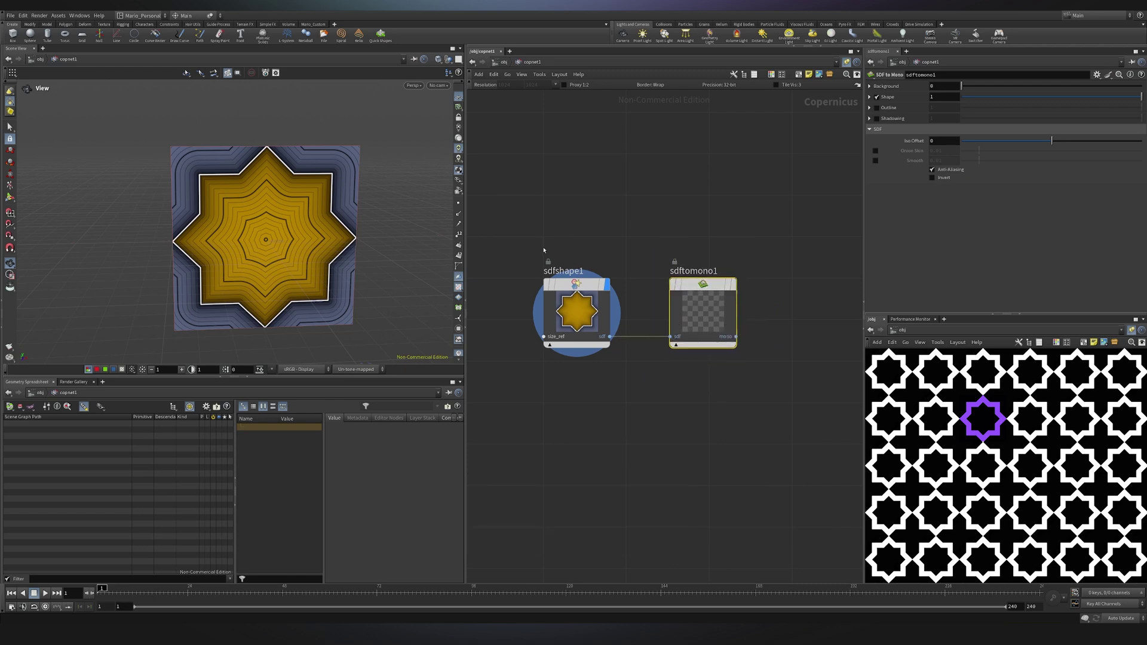
drag(524, 257, 557, 283)
drag(675, 253, 698, 282)
middle_drag(741, 311, 739, 344)
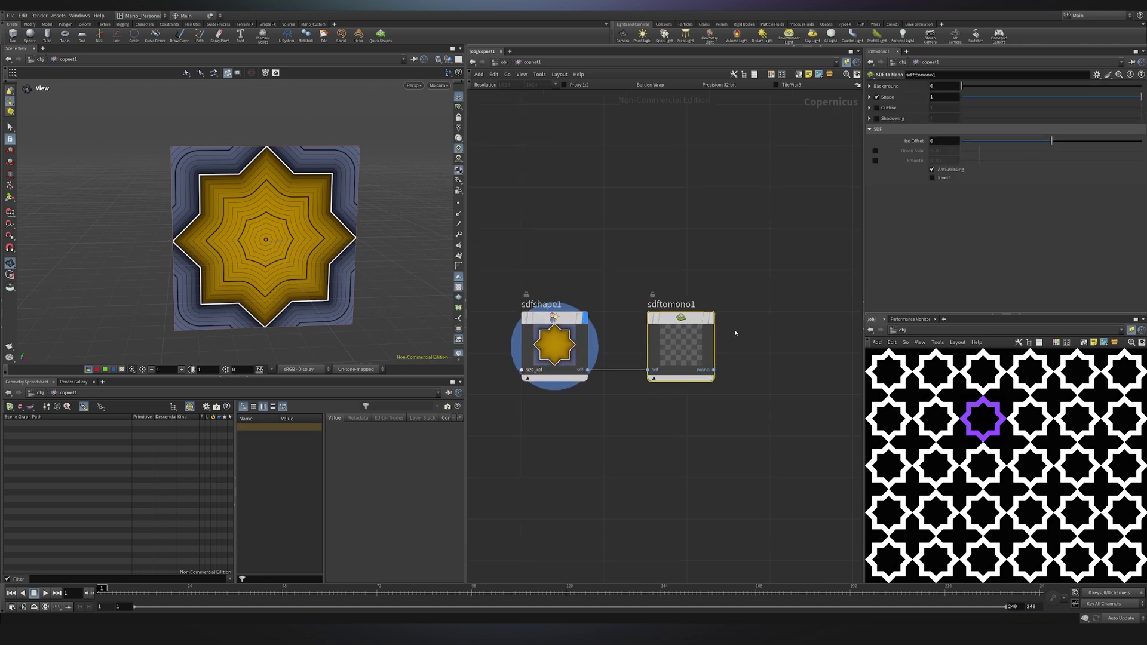
key(Tab)
text(t)
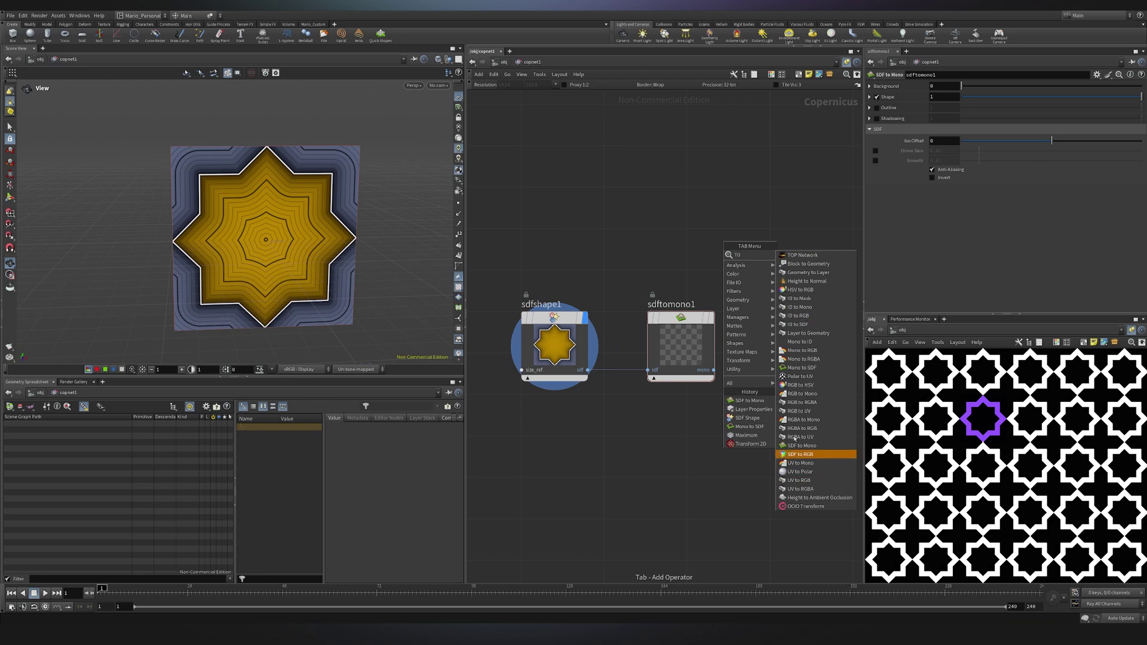
key(Escape)
Step: Display the SDF to Mono node's result in the viewport
mouse_move(681, 335)
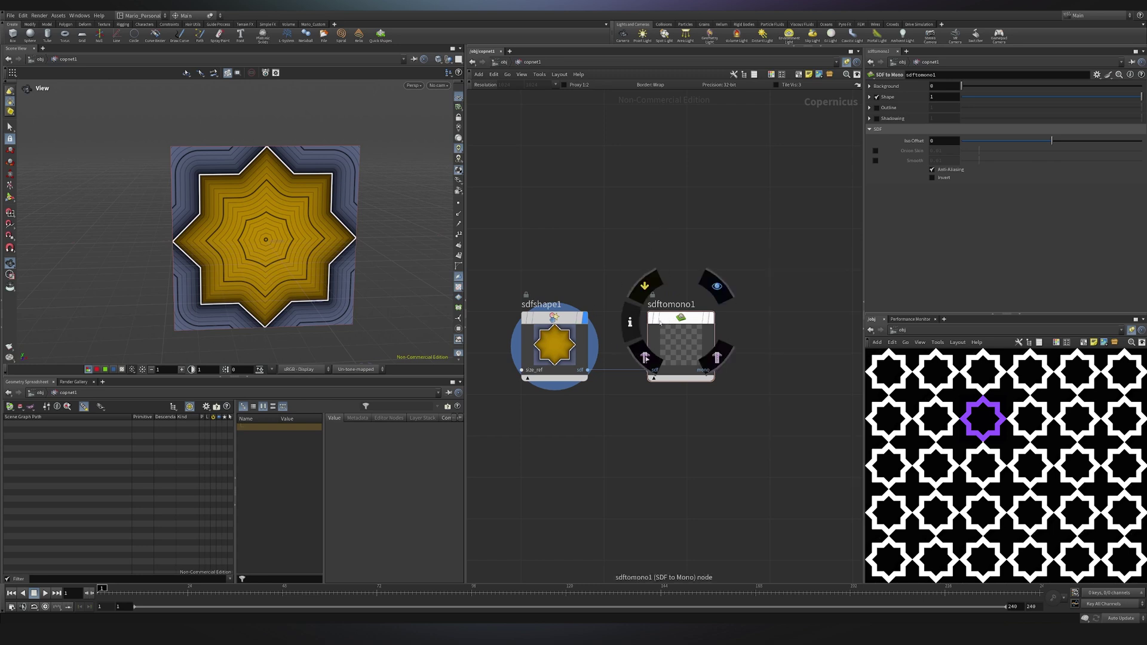
click(711, 318)
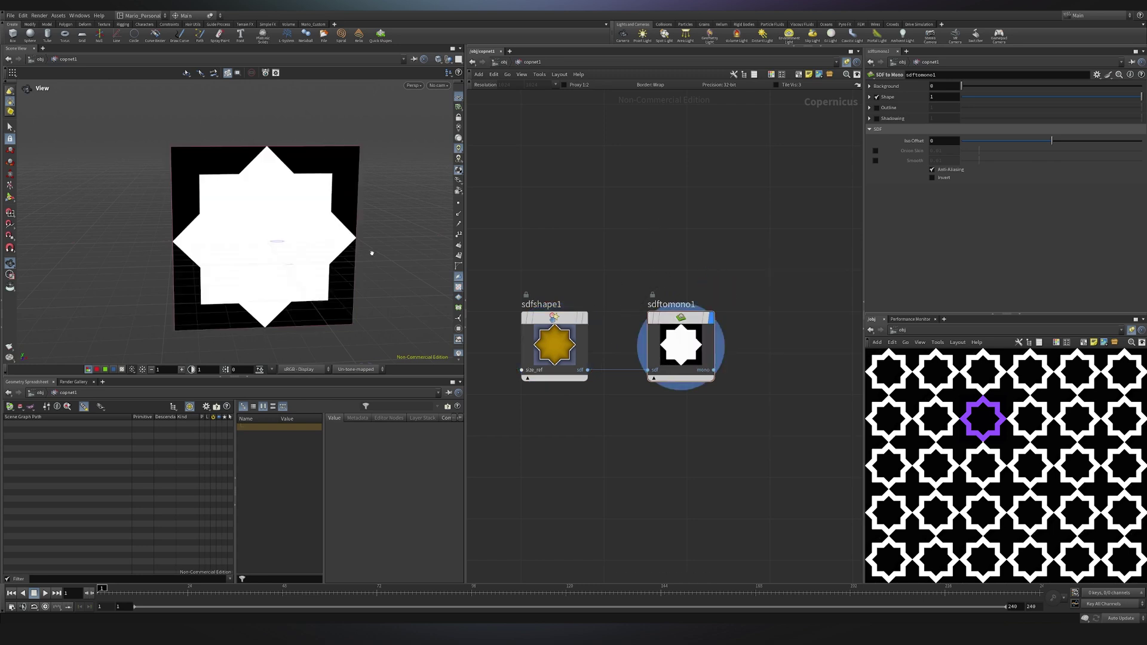
scroll(666, 469, down, 1)
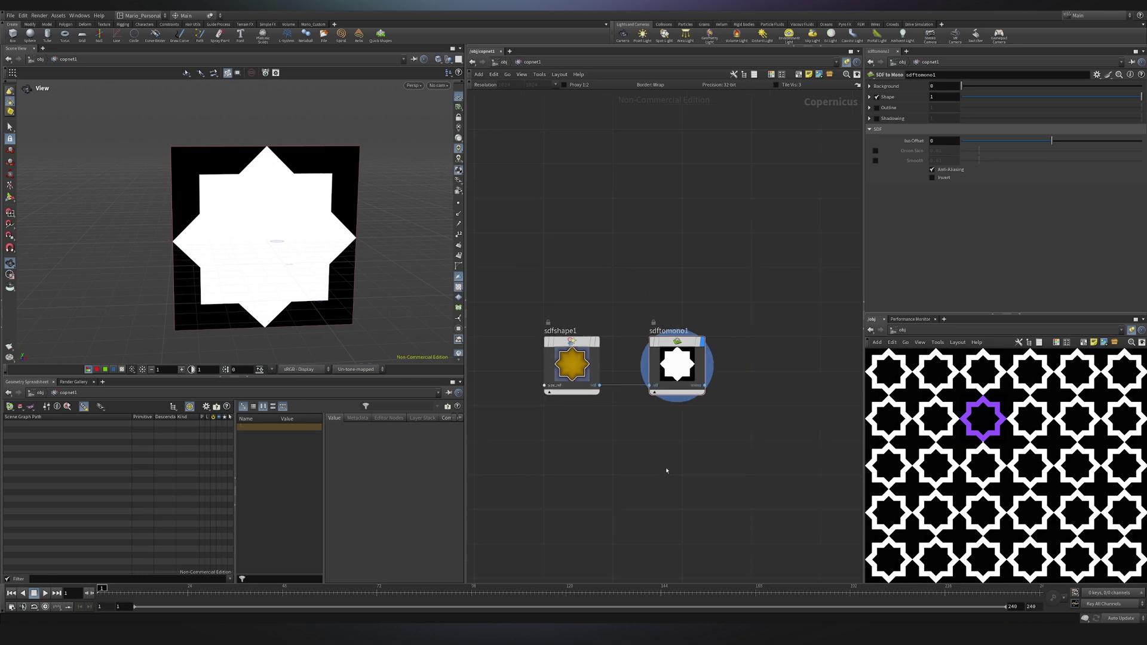
middle_drag(668, 471, 641, 447)
scroll(643, 450, down, 1)
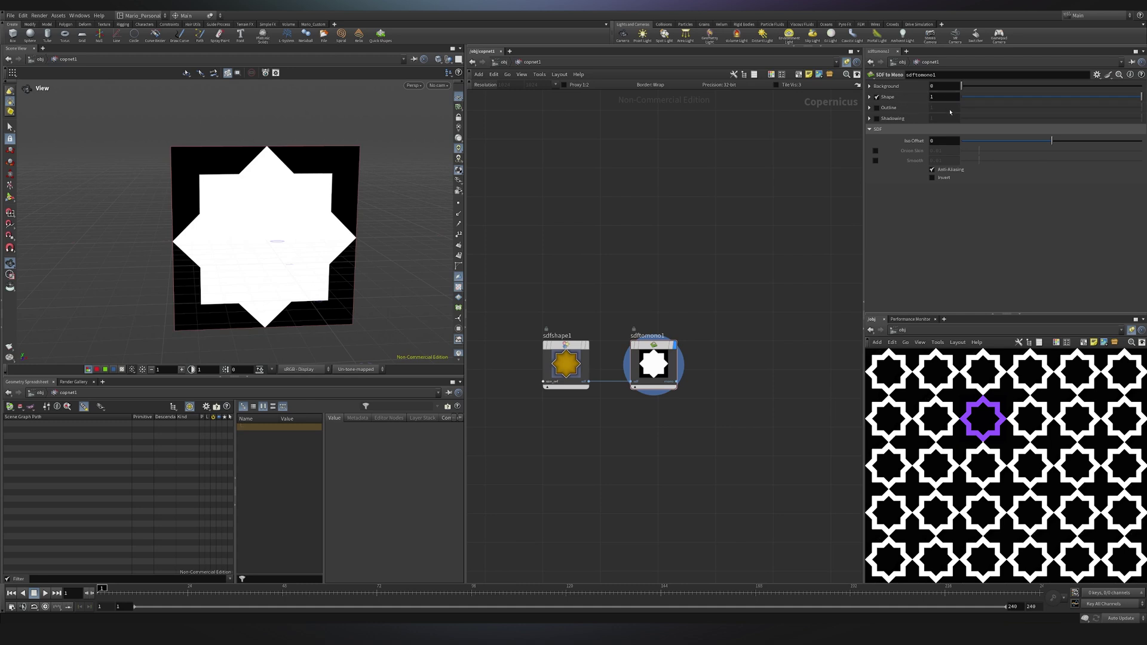
Step: Try the SDF to Mono's Outline in place of the Shape fill, with an outline width of 0.11 and Outside alignment
mouse_move(962, 86)
mouse_down()
mouse_move(1043, 86)
mouse_move(957, 91)
mouse_up()
drag(1134, 98, 910, 104)
click(876, 97)
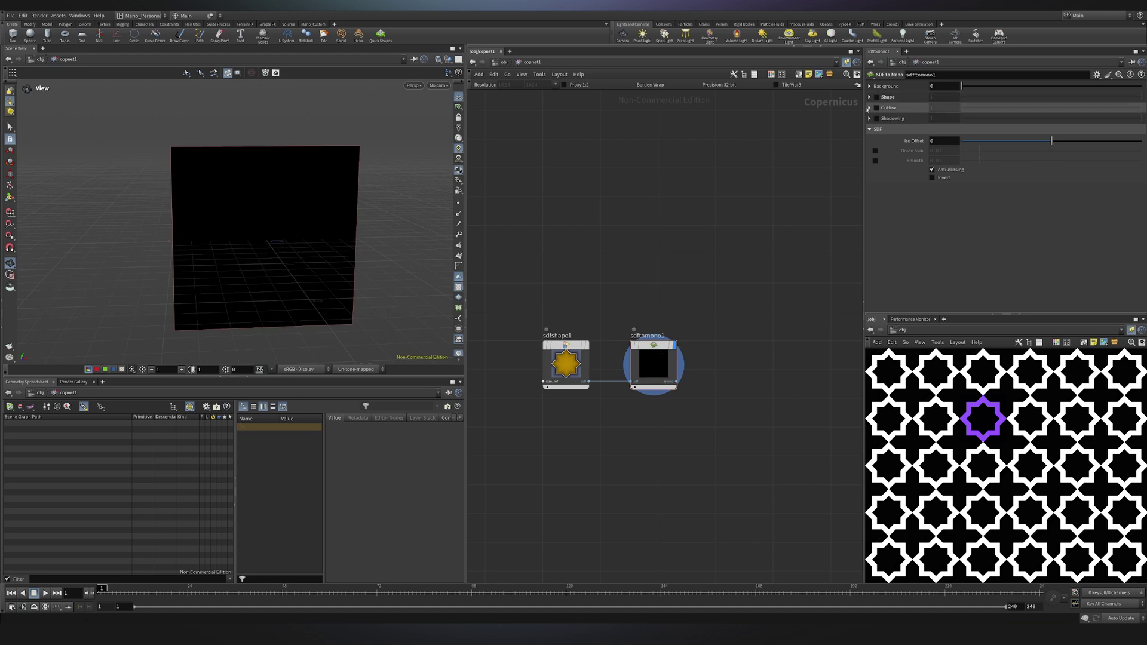
click(877, 108)
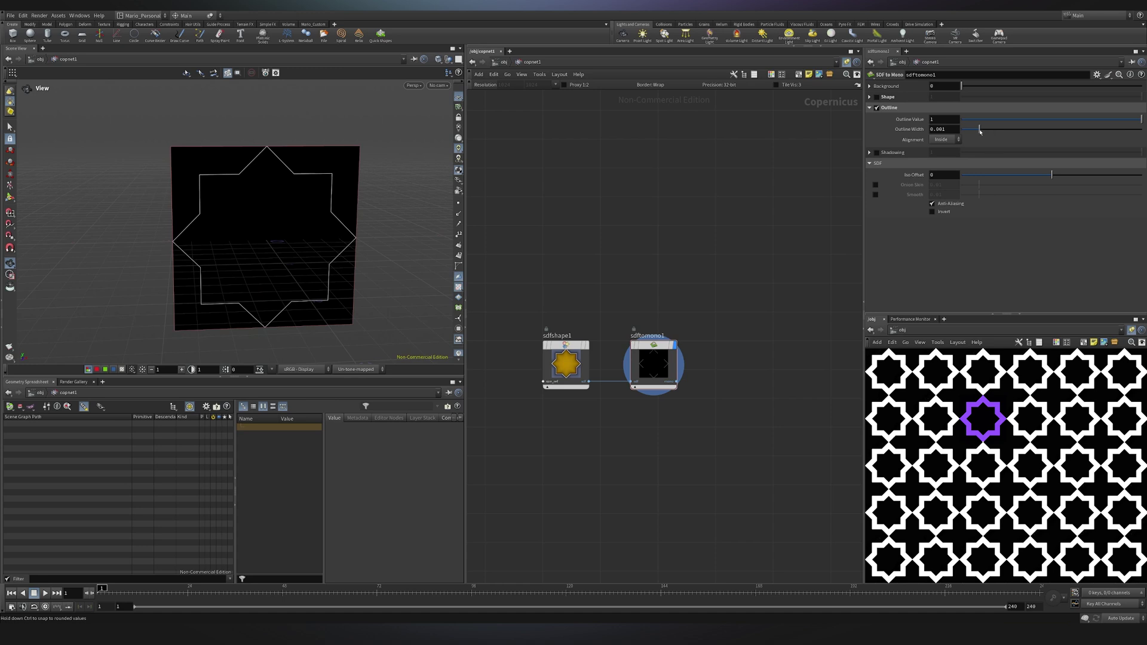
drag(980, 131, 1142, 131)
mouse_move(935, 131)
middle_down()
mouse_move(971, 132)
mouse_move(933, 141)
middle_up()
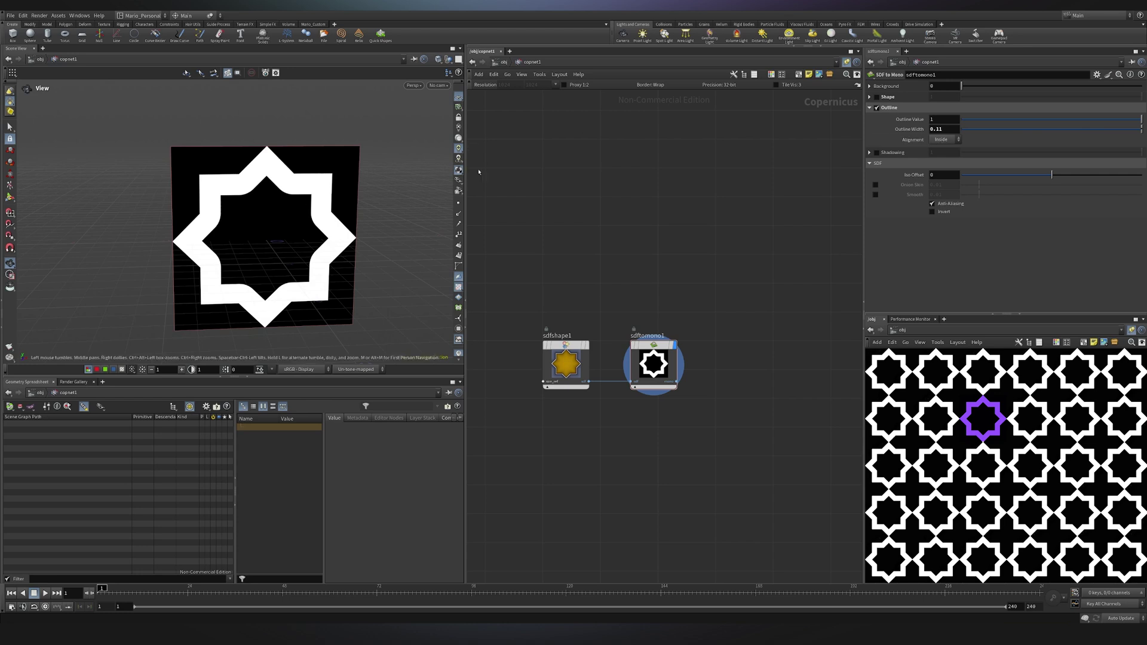
click(944, 139)
click(944, 158)
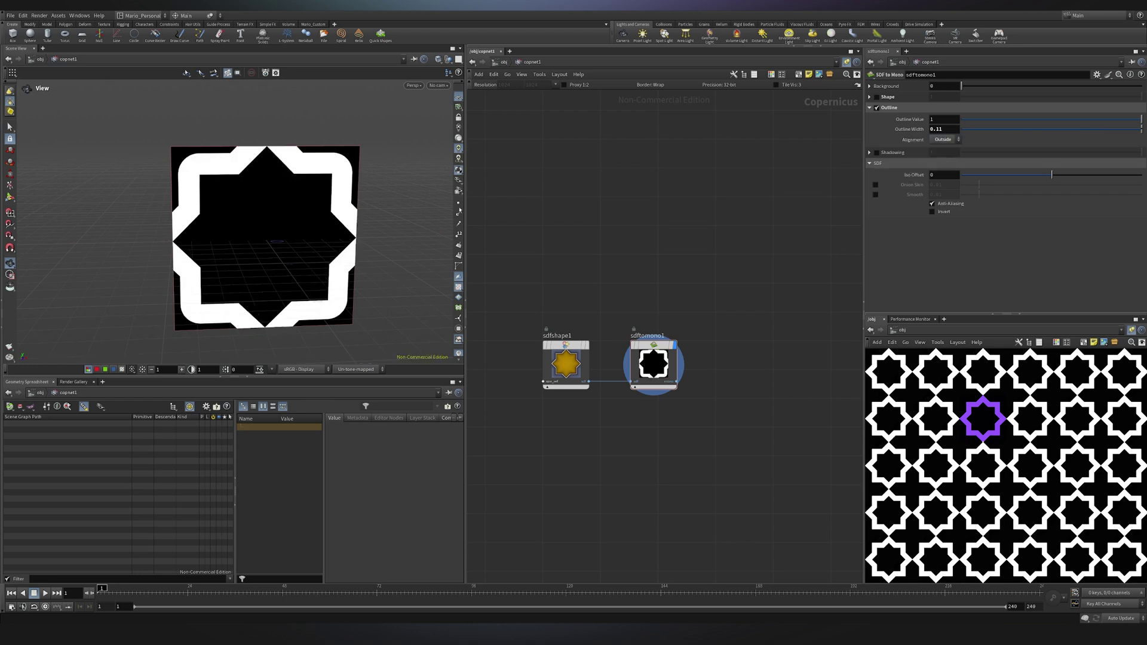
mouse_move(941, 130)
middle_down()
mouse_move(940, 147)
mouse_move(939, 134)
middle_up()
Step: Switch the SDF to Mono from Outline back to the Shape fill, and try shifting its Iso Offset
click(877, 108)
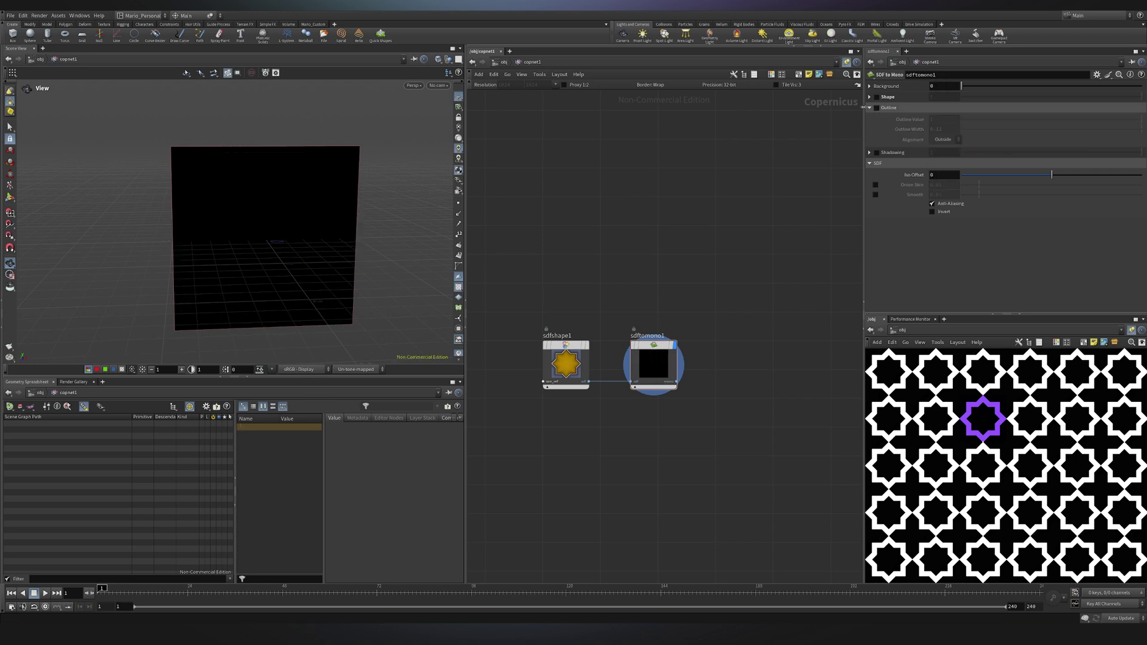
click(870, 108)
click(877, 96)
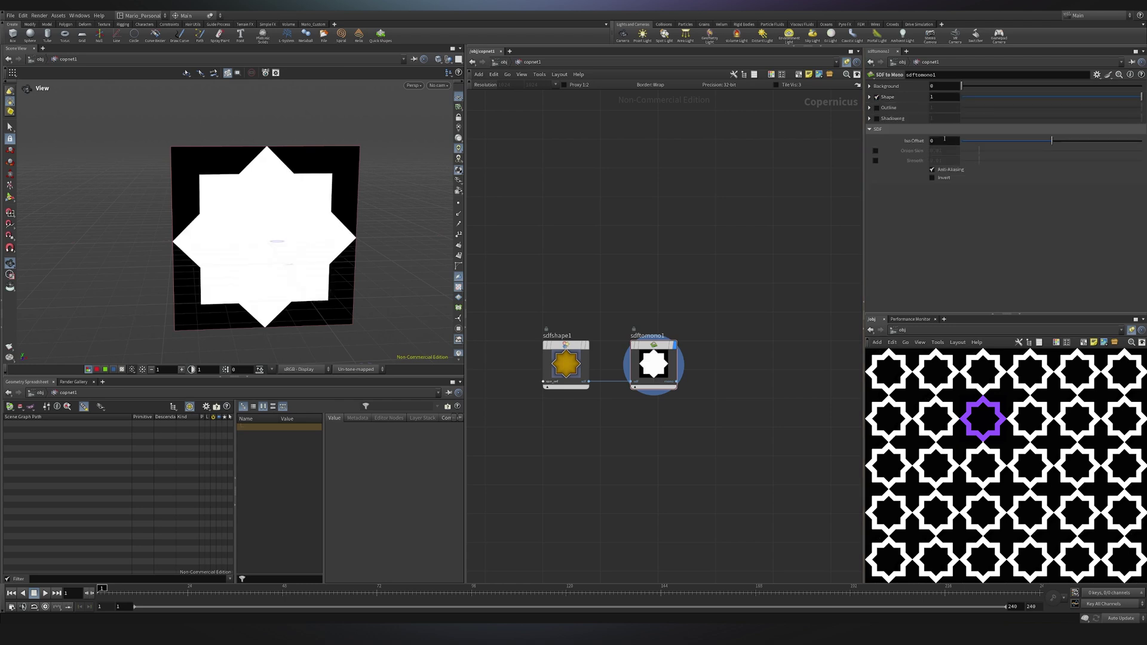
drag(1046, 150, 1073, 146)
key(ctrl+z)
Step: Add a Transform 2D node below the SDF to Mono and wire the mono output into its source input
middle_drag(747, 375, 626, 328)
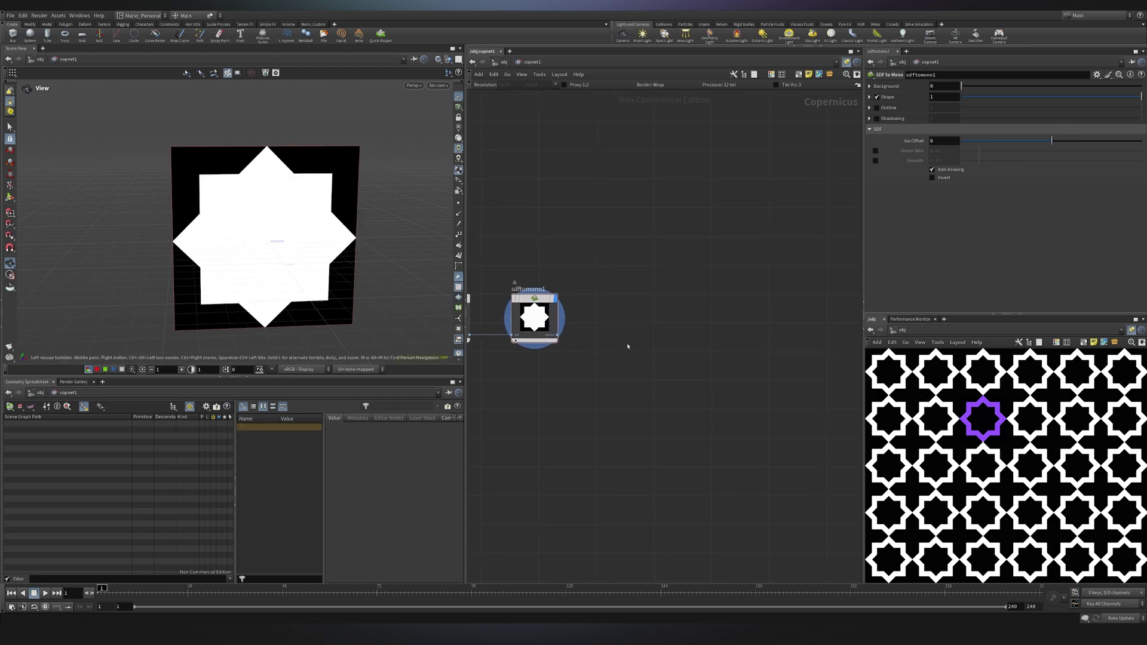
key(Tab)
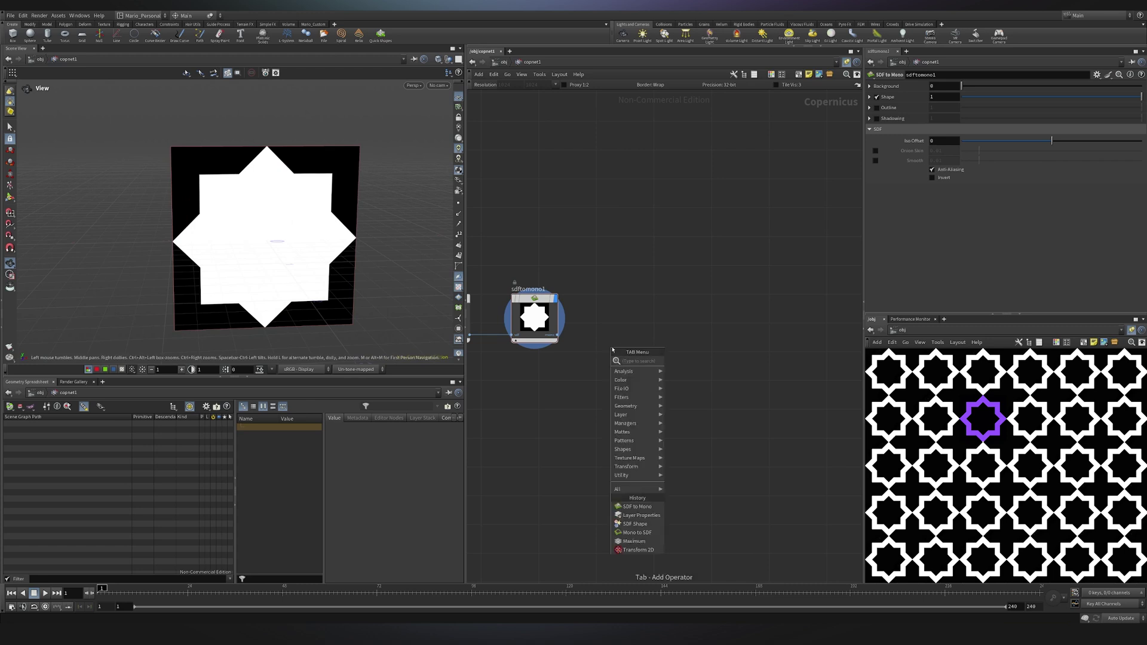
text(TRANS)
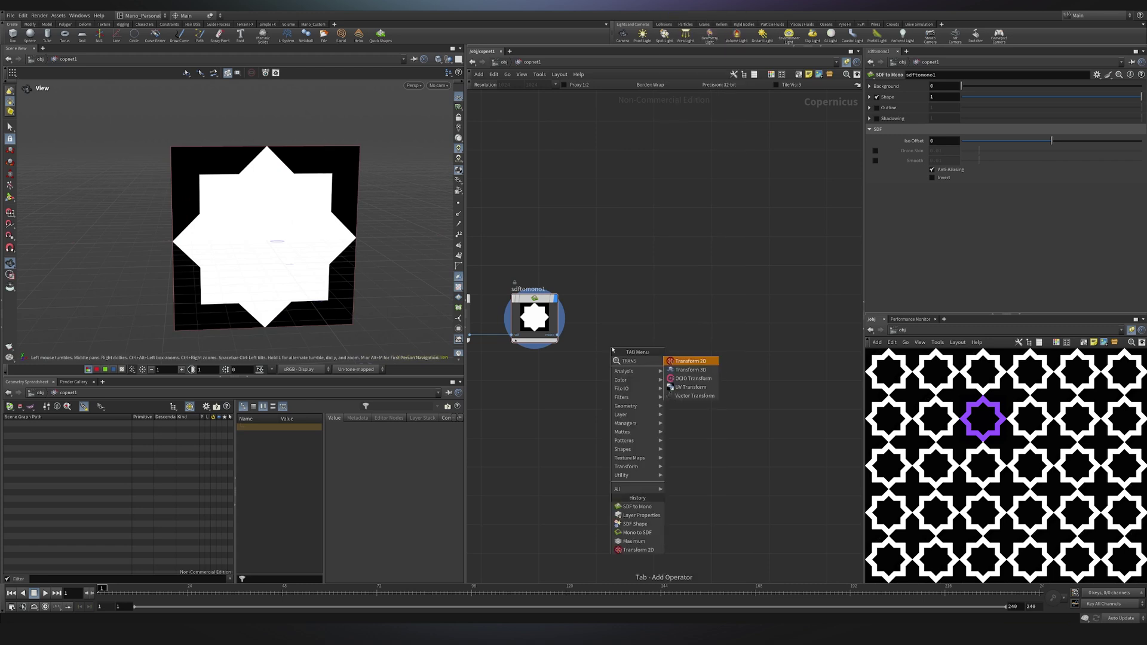
click(707, 365)
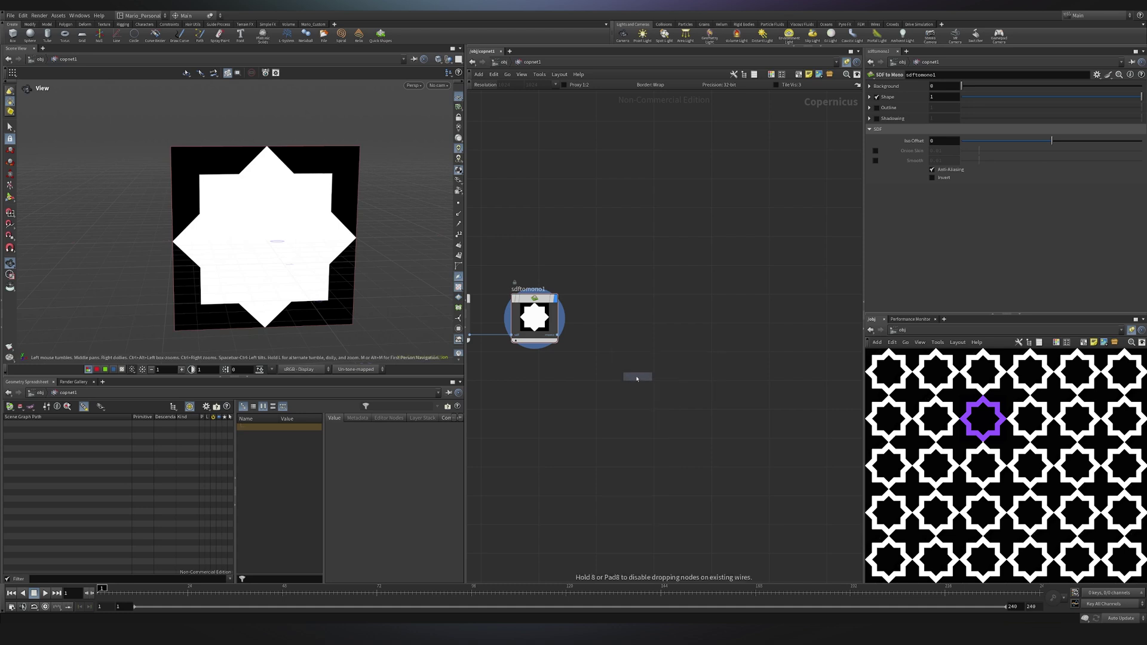
click(630, 374)
scroll(540, 331, up, 3)
click(573, 338)
click(646, 437)
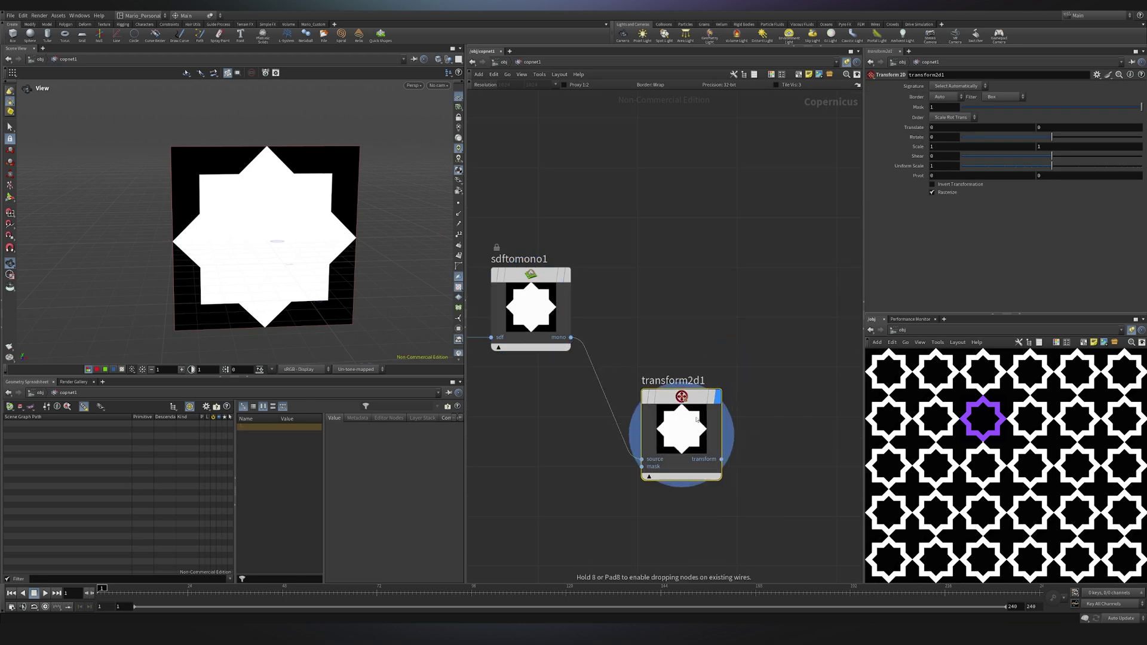
Step: Set the Transform 2D's uniform scale to 0.7 and its border to Clip
click(940, 168)
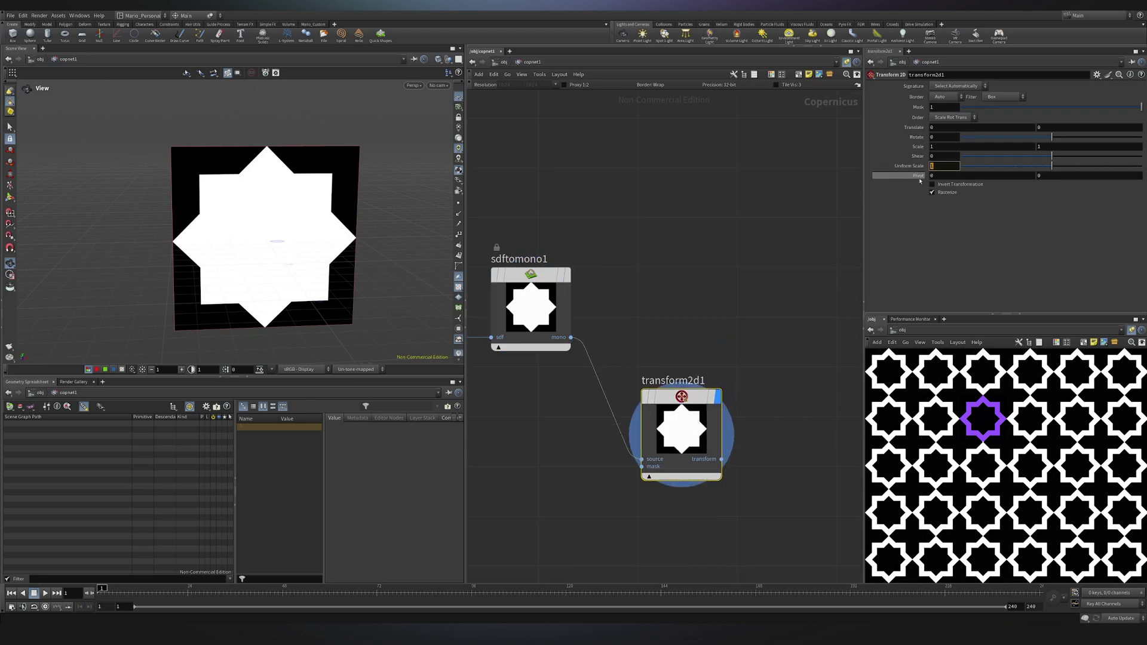
text(0.7)
key(Return)
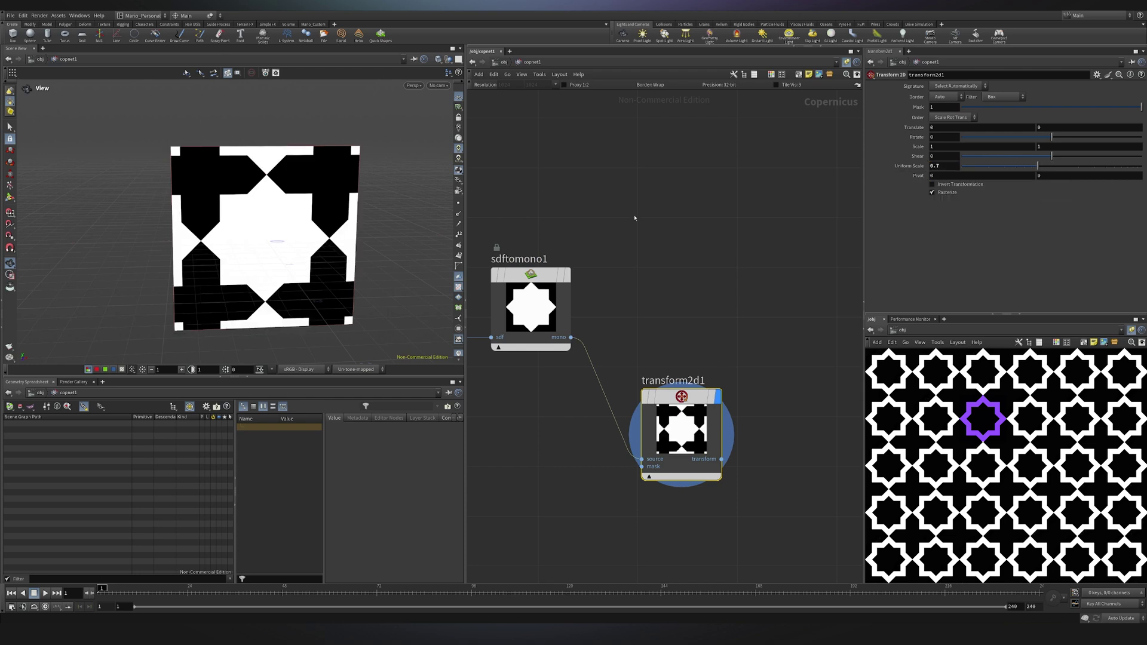
click(944, 97)
click(947, 146)
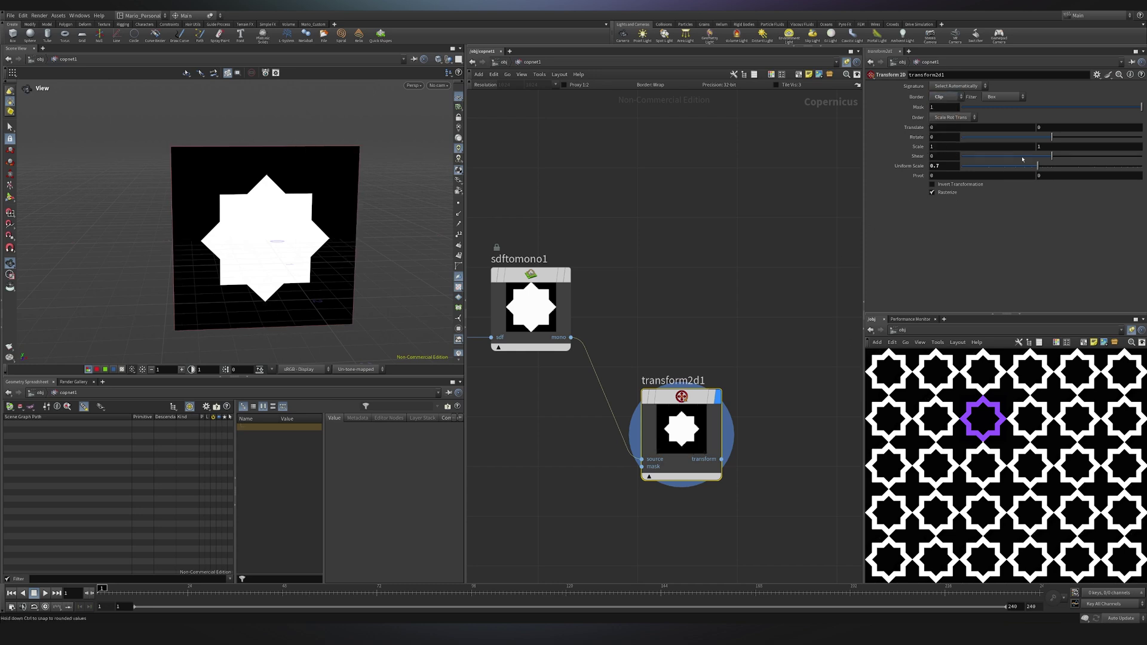
mouse_move(1036, 166)
mouse_down()
mouse_move(983, 170)
mouse_move(1018, 172)
mouse_up()
key(ctrl+z)
Step: Add a Blend node in Subtract mode after the Transform 2D node
middle_drag(792, 266, 726, 290)
click(747, 341)
key(h)
key(Tab)
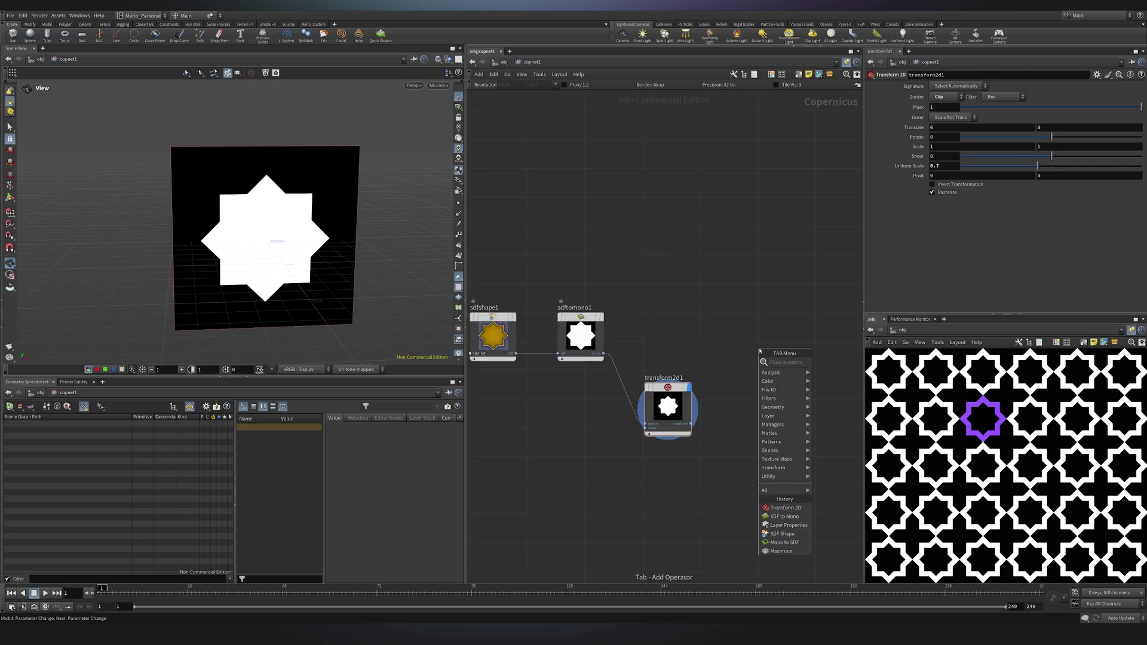
text(sub)
key(Return)
click(759, 351)
scroll(689, 426, up, 3)
Step: Wire the Transform 2D output into the Subtract node's fg and the mono output into its bg, and display the result
click(693, 421)
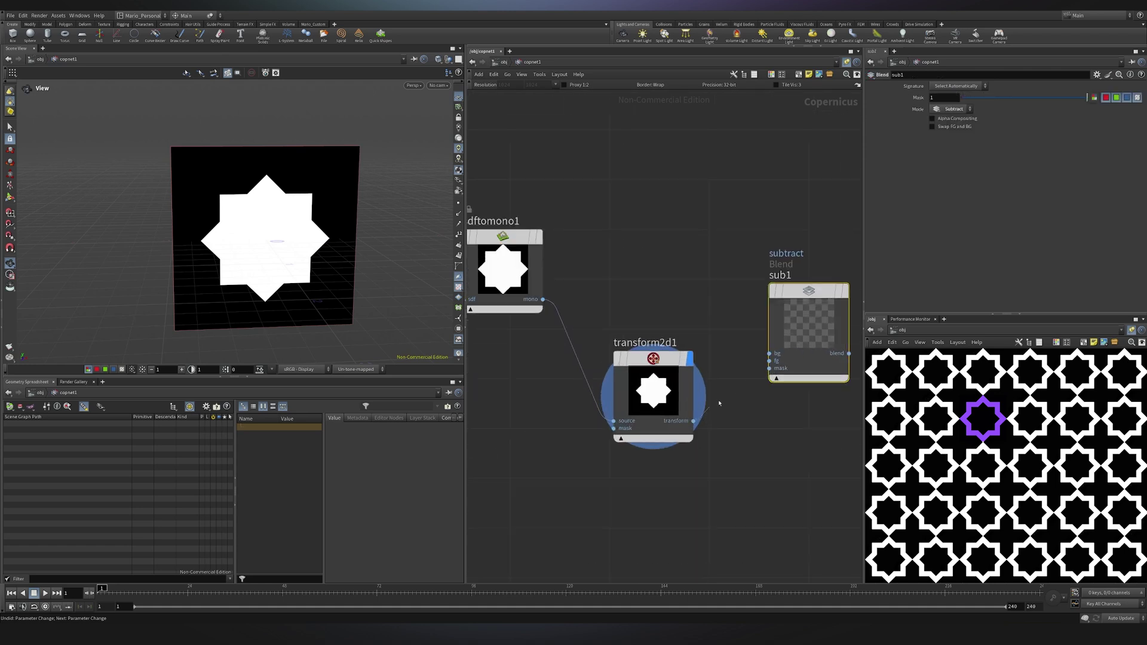
click(769, 361)
click(769, 354)
click(542, 300)
drag(804, 352, 792, 300)
middle_drag(792, 361, 722, 394)
click(763, 274)
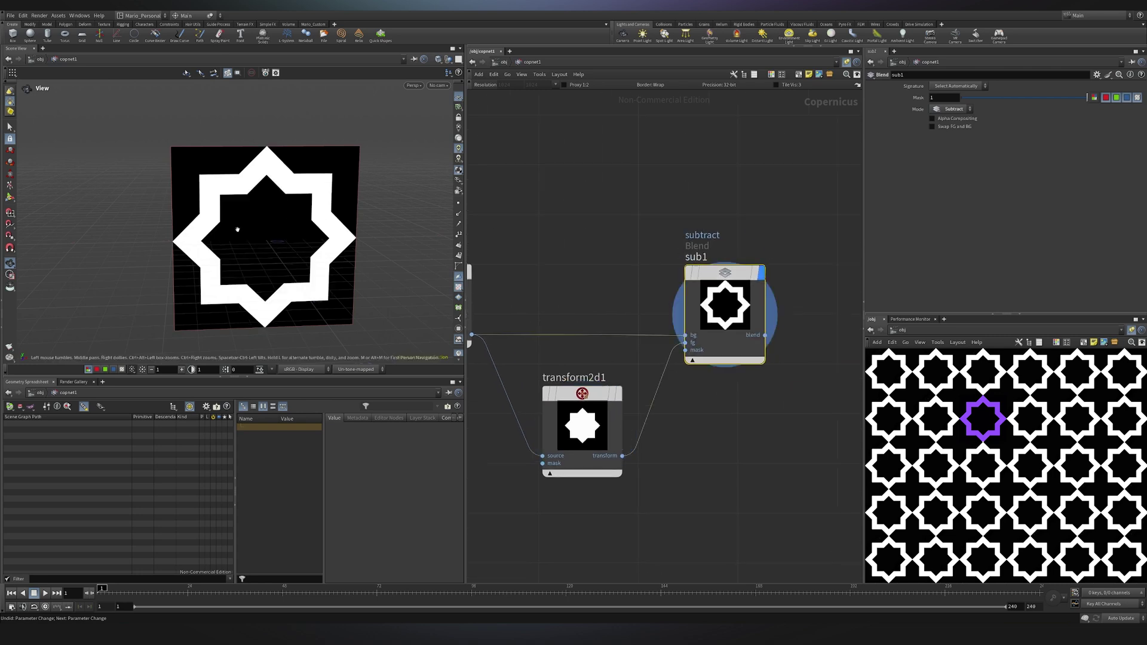
Step: Preview the subtracted star outline as 3×3 tiles, and turn the tiled preview off again
scroll(610, 291, down, 2)
middle_drag(609, 289, 712, 309)
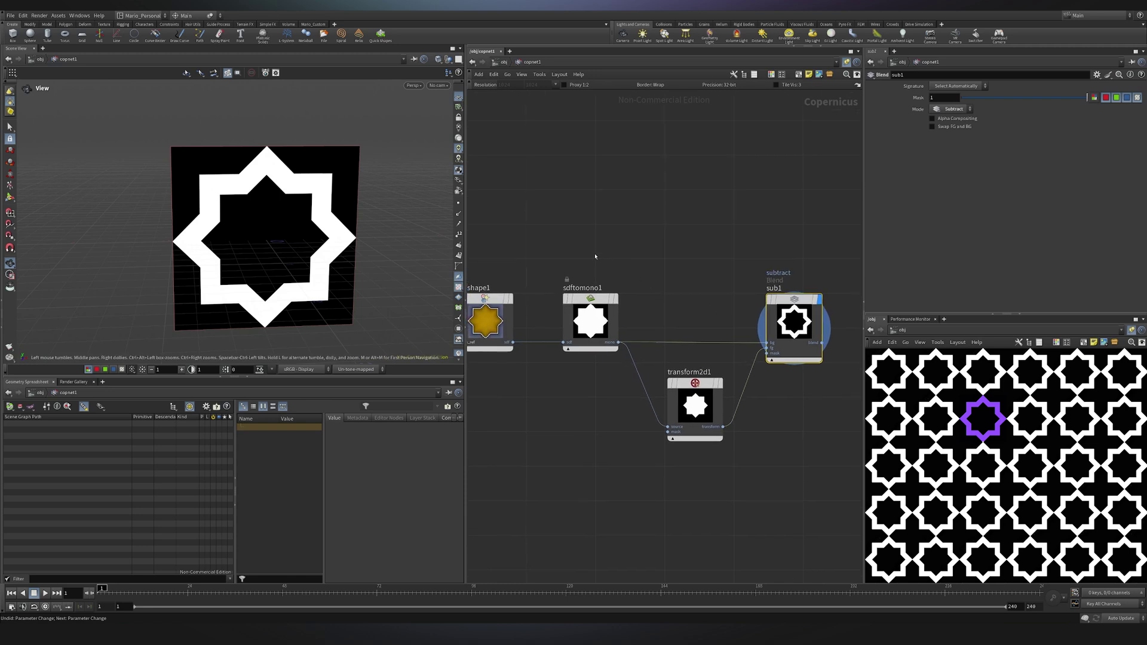
scroll(600, 260, up, 2)
click(587, 327)
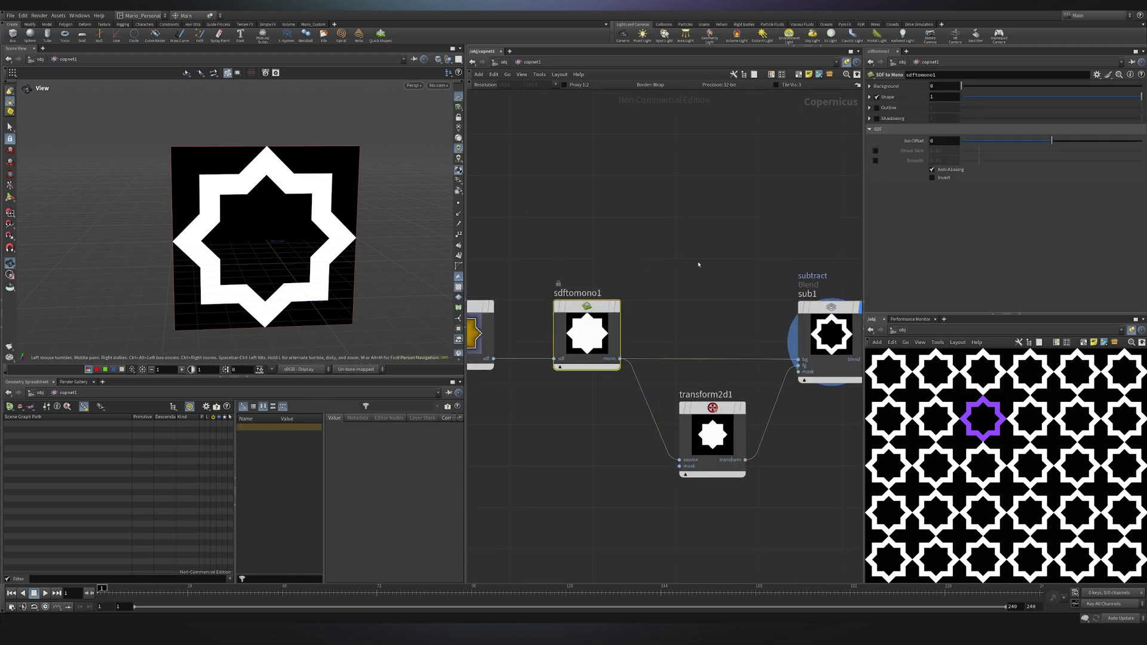
scroll(706, 266, down, 2)
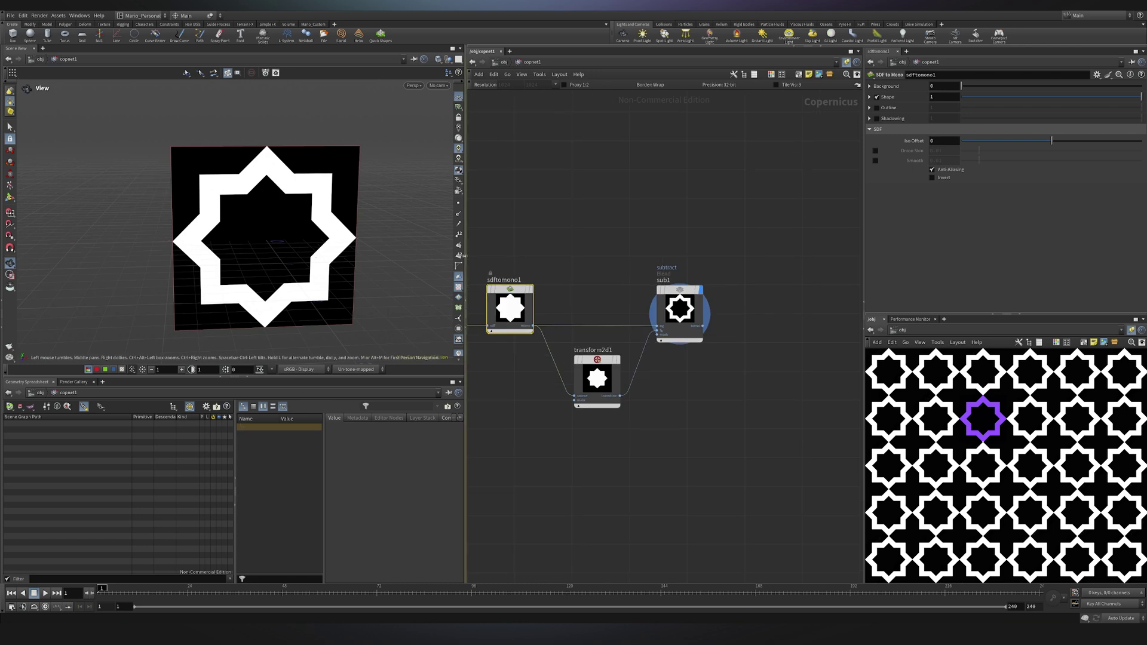
mouse_move(688, 355)
middle_down()
mouse_move(733, 358)
mouse_move(783, 316)
mouse_move(696, 346)
middle_up()
scroll(807, 382, up, 2)
scroll(754, 343, down, 3)
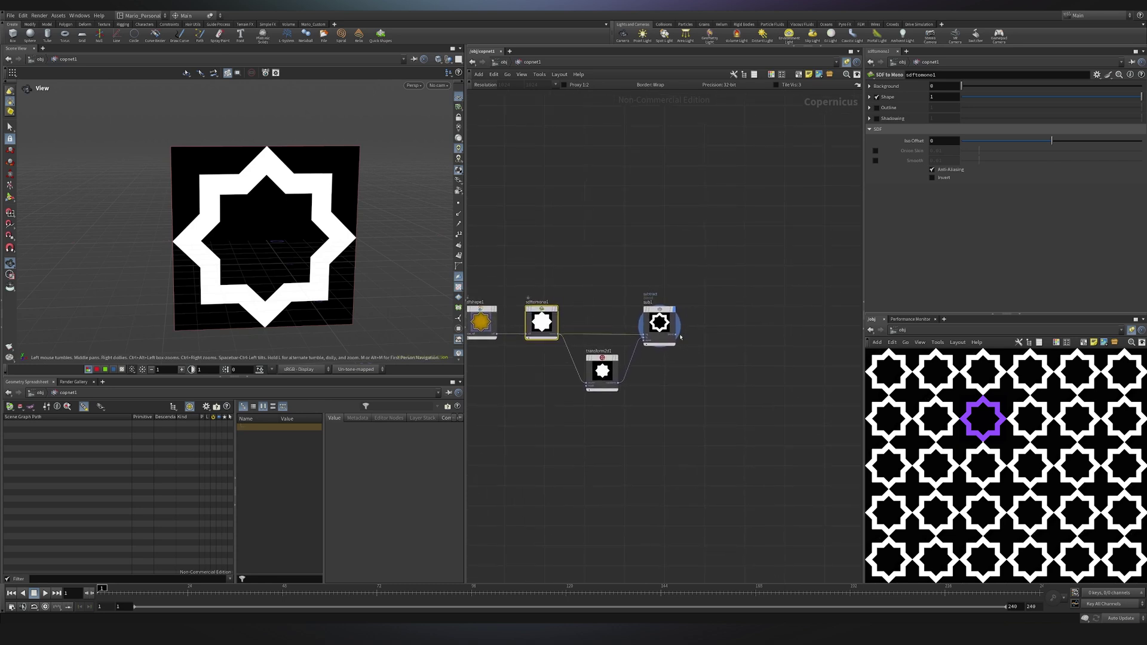
click(780, 86)
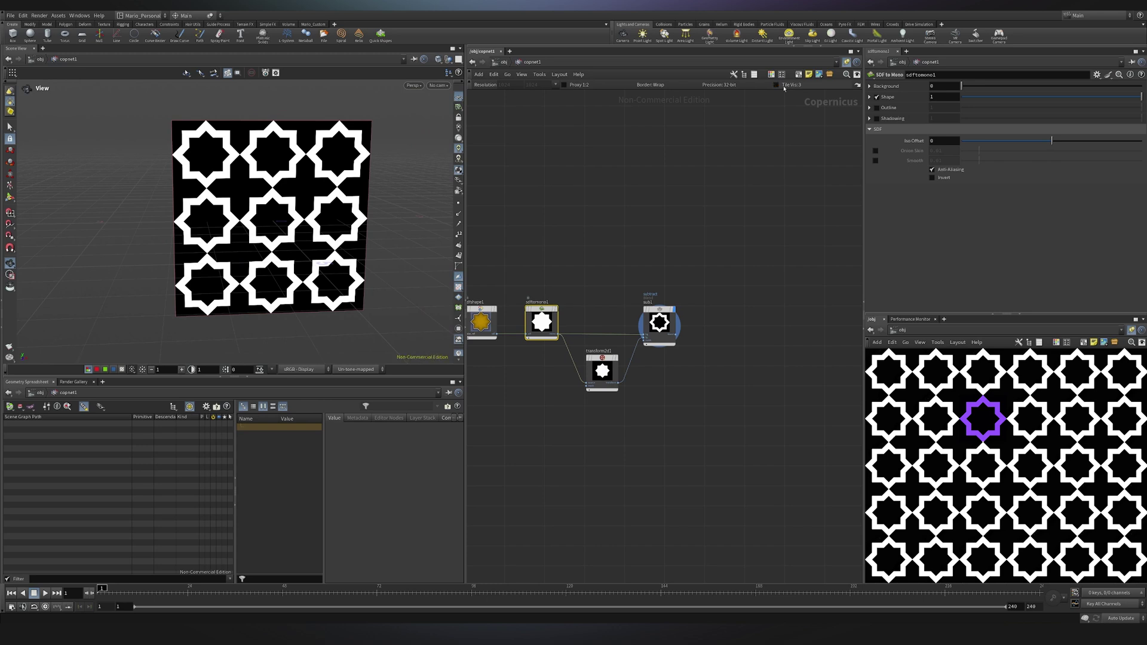
click(780, 85)
Step: Add a Tile Pattern node beside the Subtract node
scroll(692, 321, up, 5)
scroll(692, 321, up, 2)
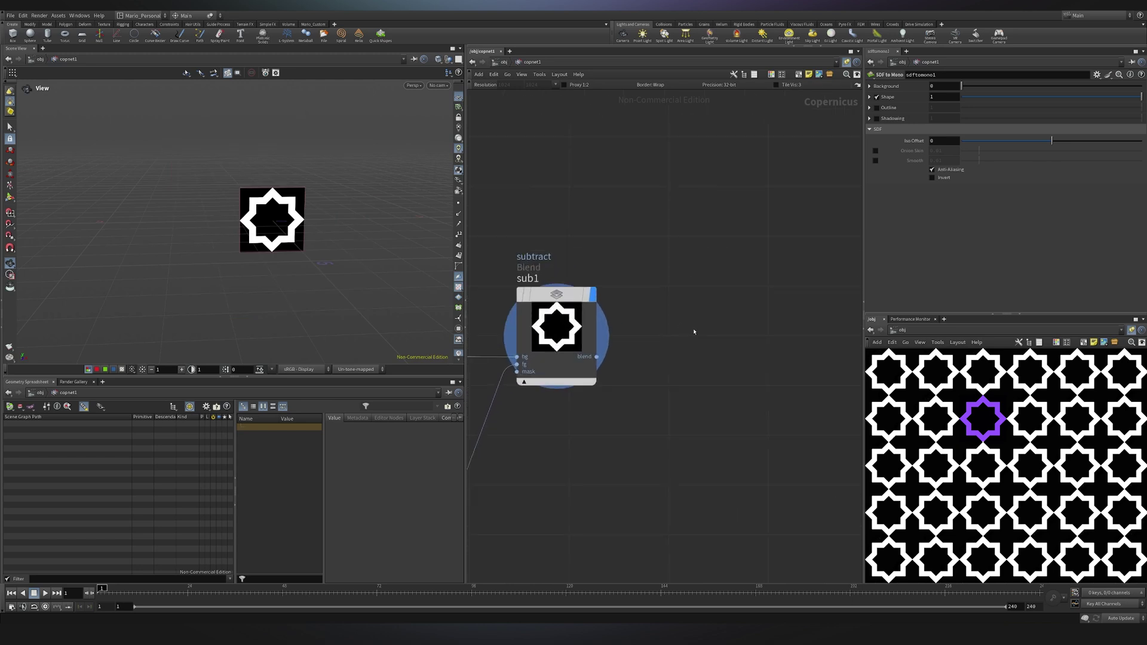
key(Tab)
text(TP)
key(Return)
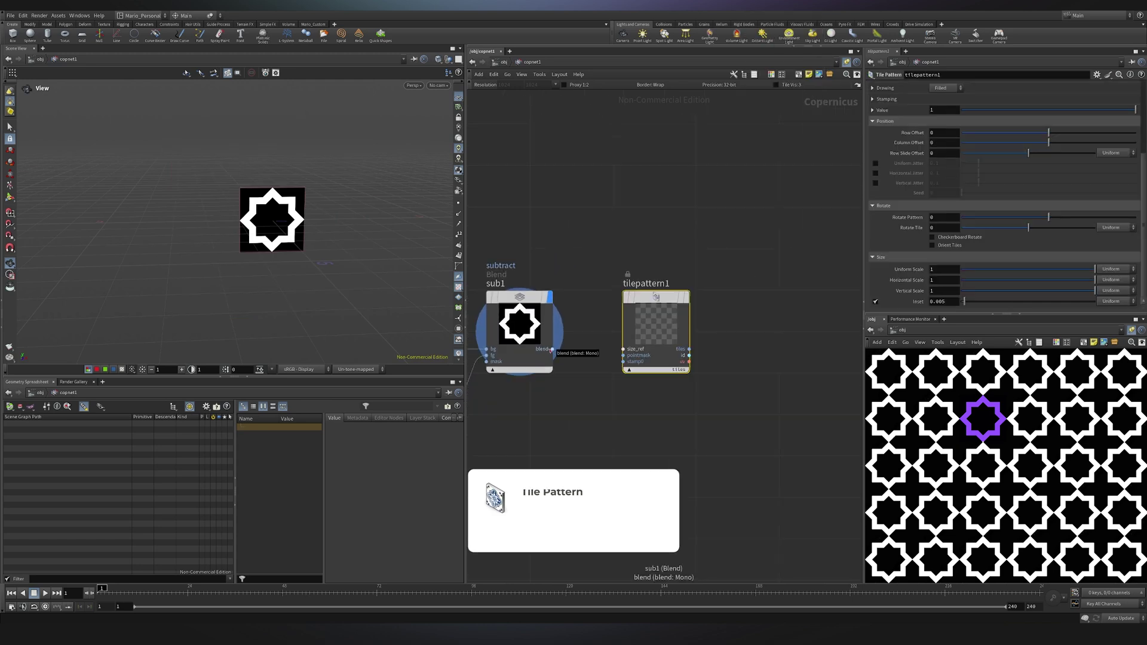
Step: Wire the Subtract node's blend output into the Tile Pattern's stamp input and display the tiled result
click(553, 349)
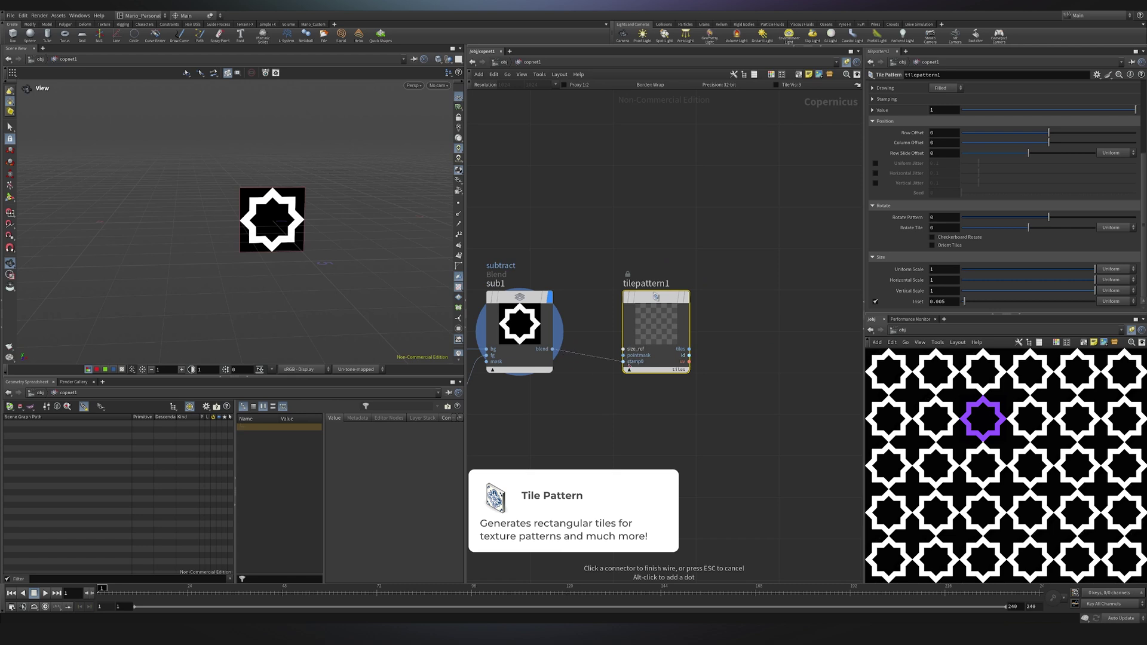
click(628, 361)
click(691, 266)
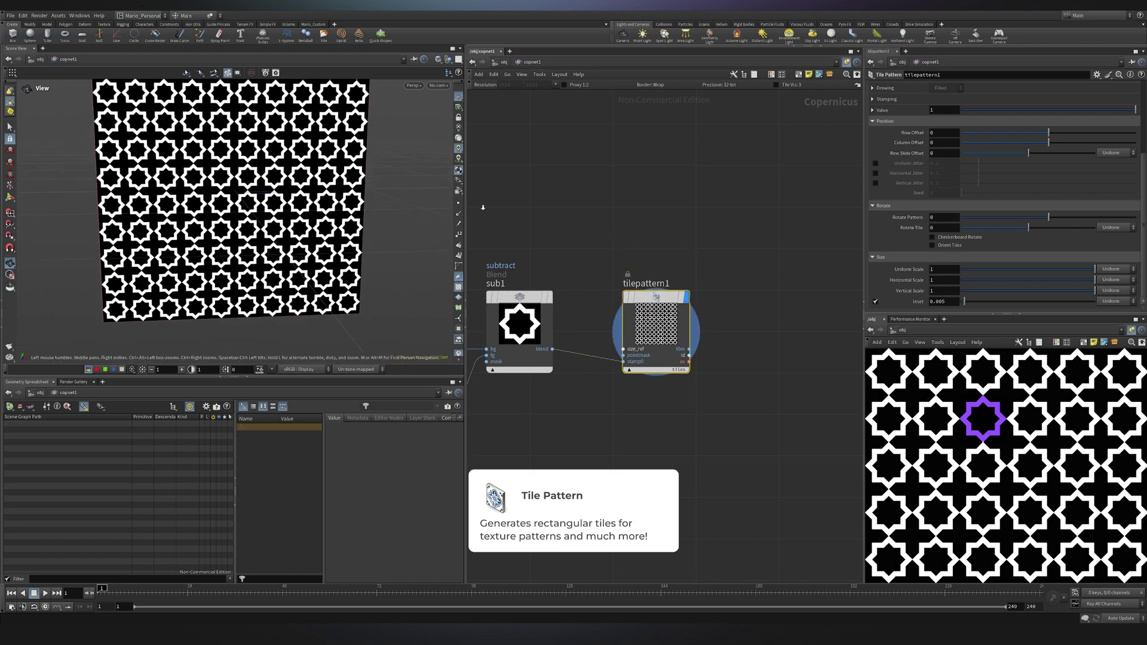
scroll(335, 248, up, 2)
scroll(336, 249, down, 2)
scroll(335, 249, up, 5)
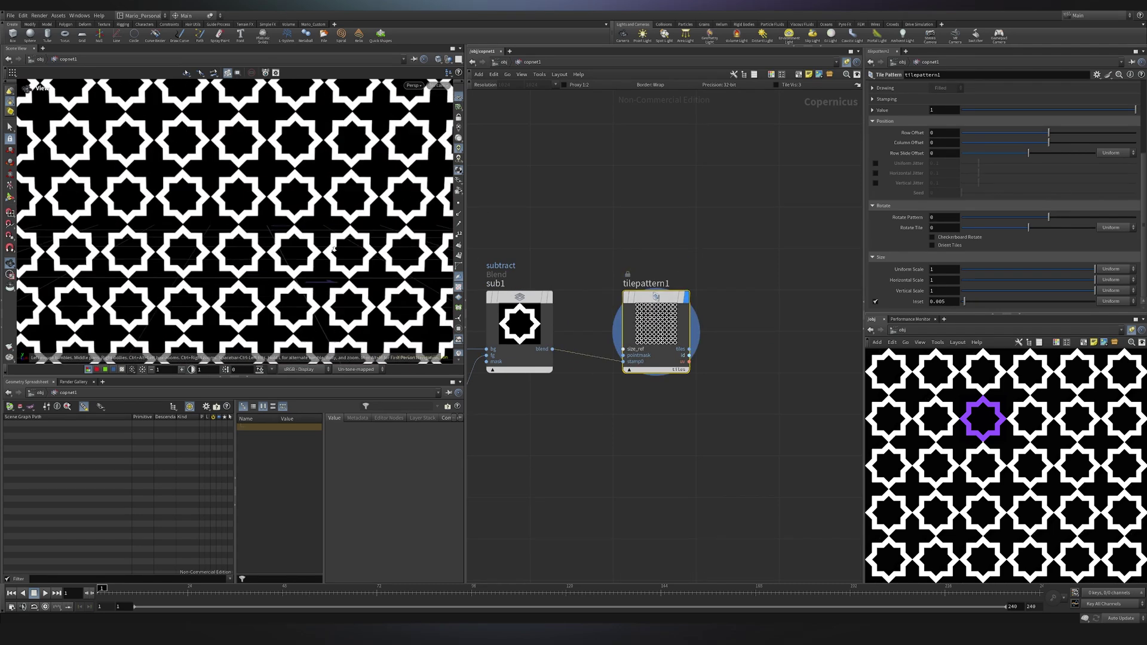
Step: Try a different pattern size on the Tile Pattern node and undo the change
scroll(336, 249, down, 1)
middle_drag(336, 249, 330, 237)
scroll(263, 256, down, 1)
scroll(379, 243, down, 3)
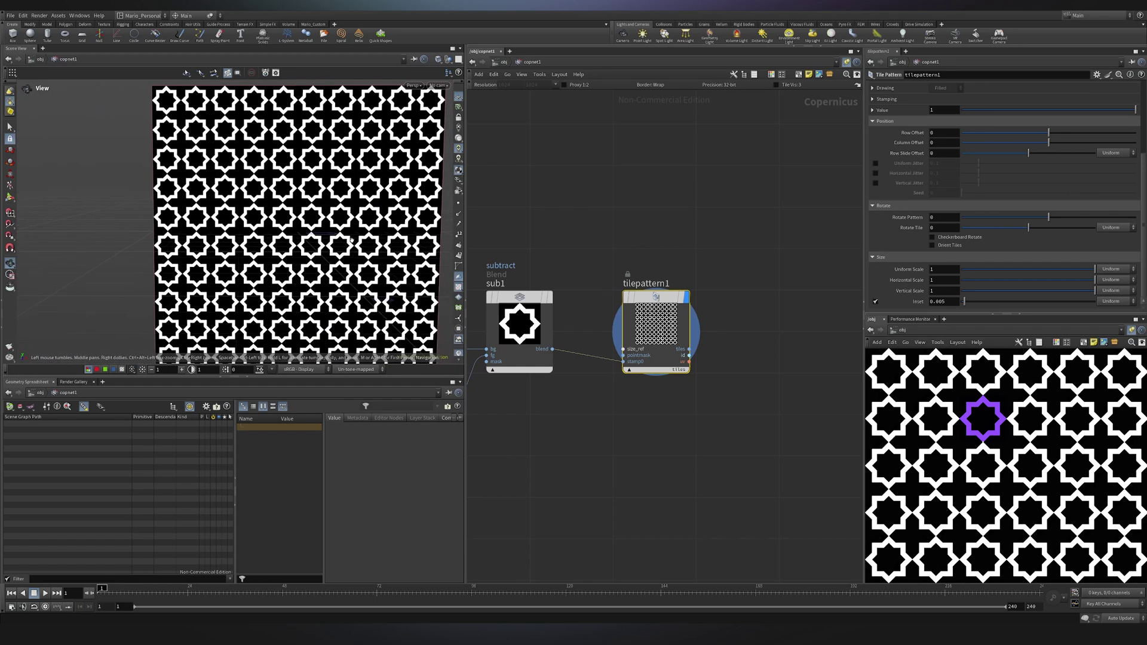
scroll(356, 242, up, 2)
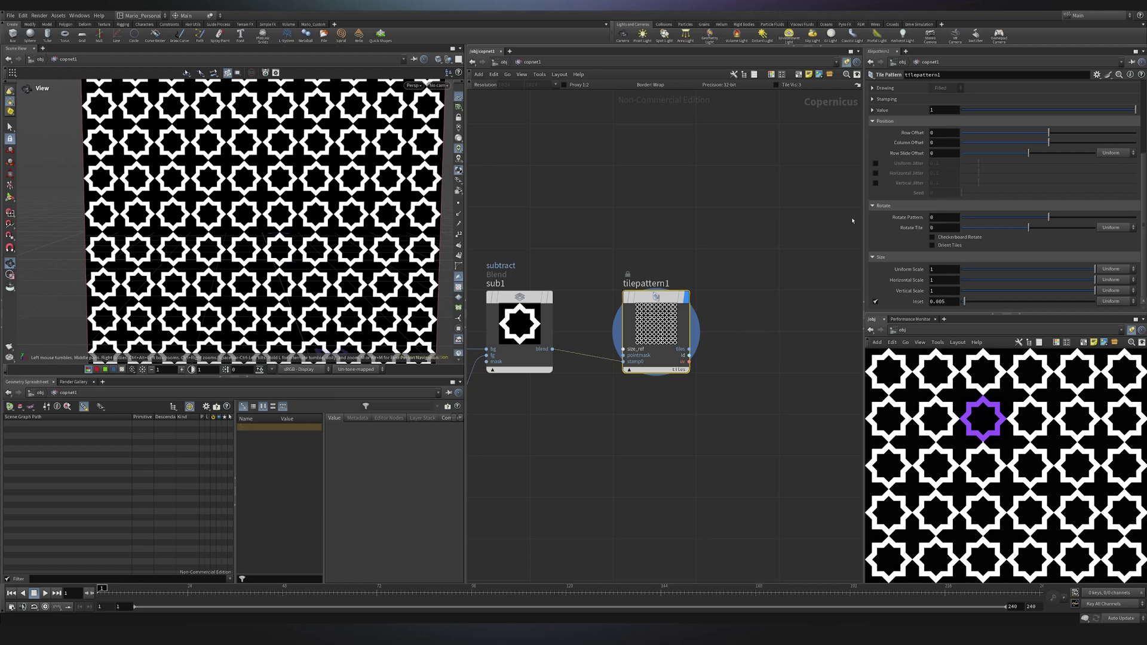
scroll(891, 109, up, 5)
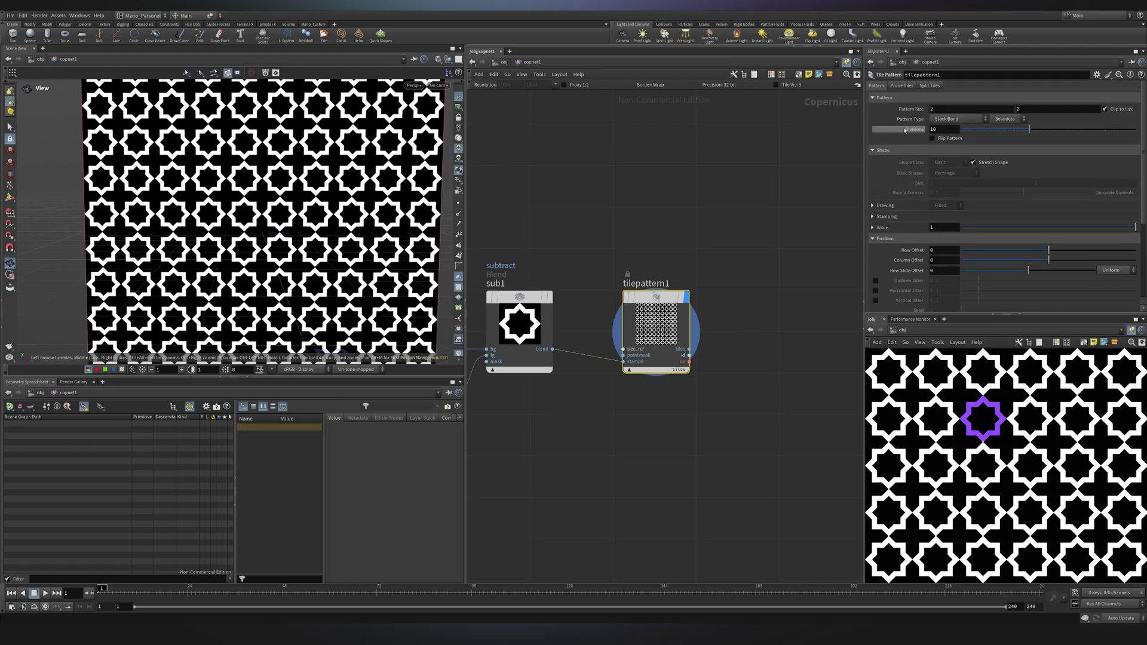
middle_drag(907, 109, 932, 108)
key(ctrl+z)
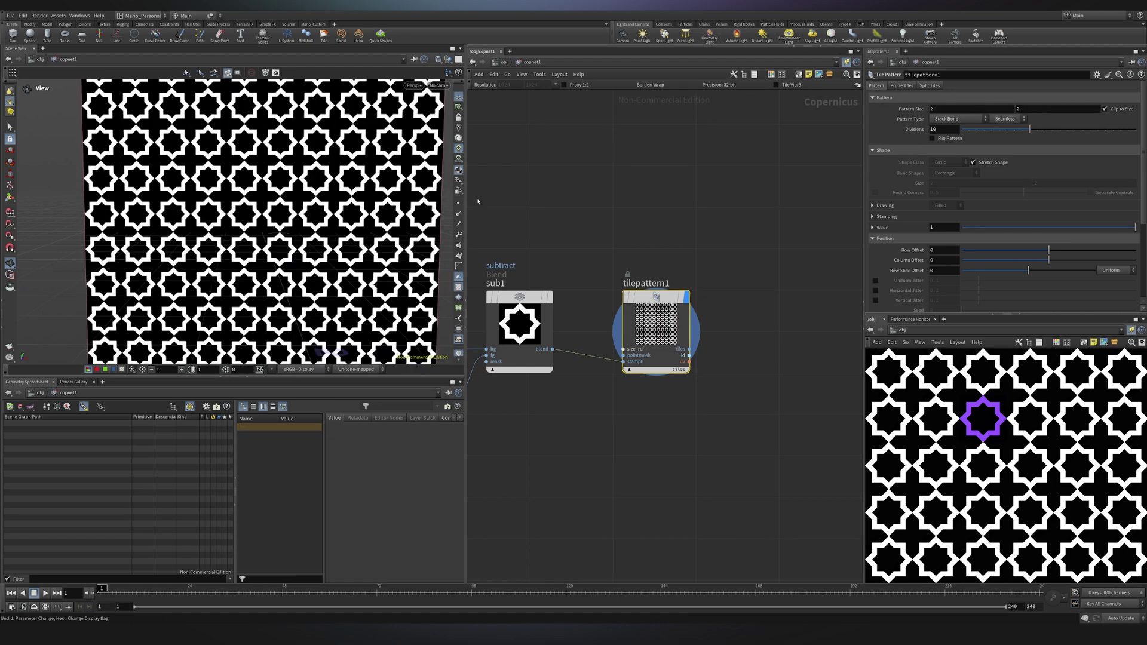
Step: Preview the tiled pattern as 3×3 tiles, try another pattern size and reset it to its default
right_drag(318, 208, 594, 135)
click(776, 84)
middle_drag(919, 109, 1021, 127)
ctrl+middle_click(911, 111)
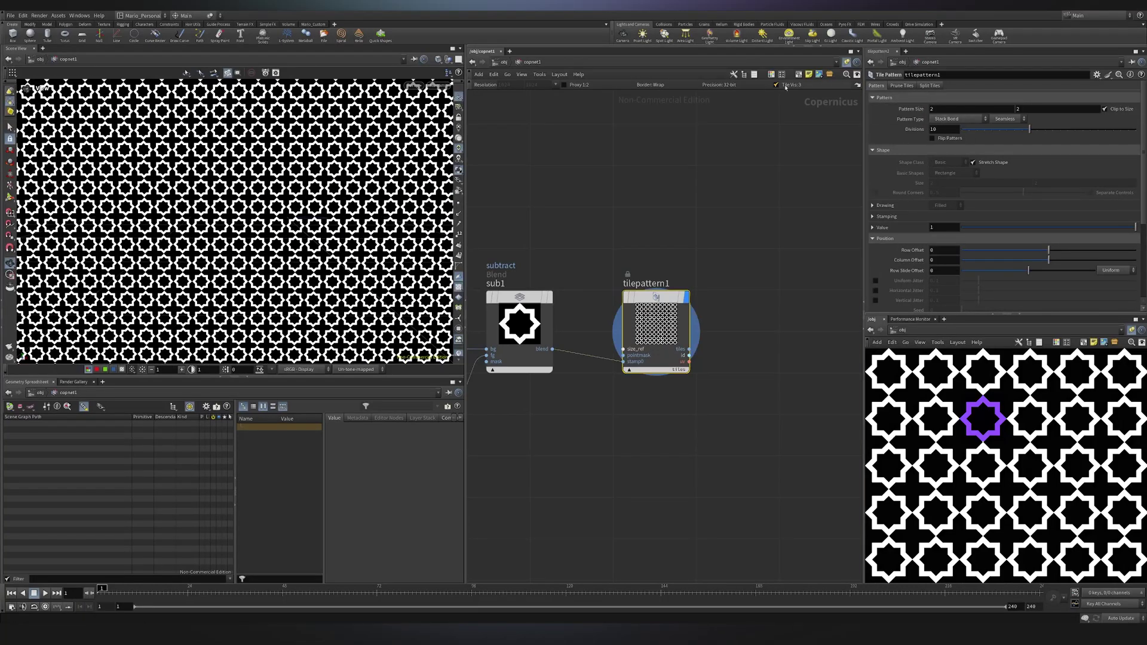
Step: Set the Tile Pattern node's divisions to 6
drag(1030, 129, 996, 126)
scroll(293, 218, up, 6)
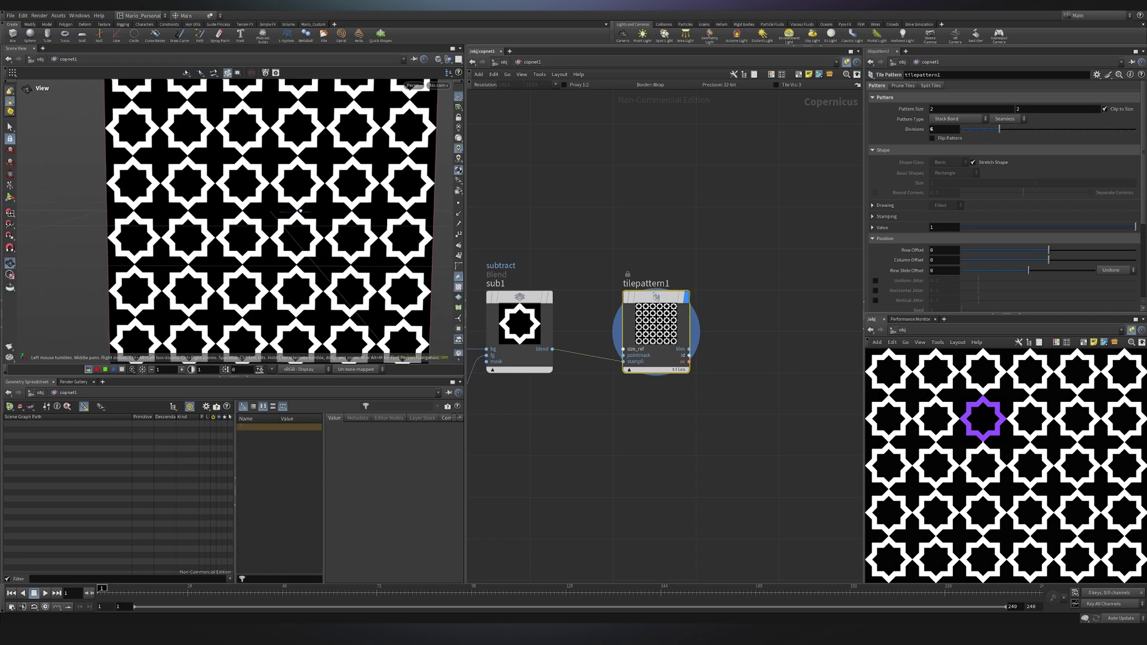
scroll(293, 218, down, 6)
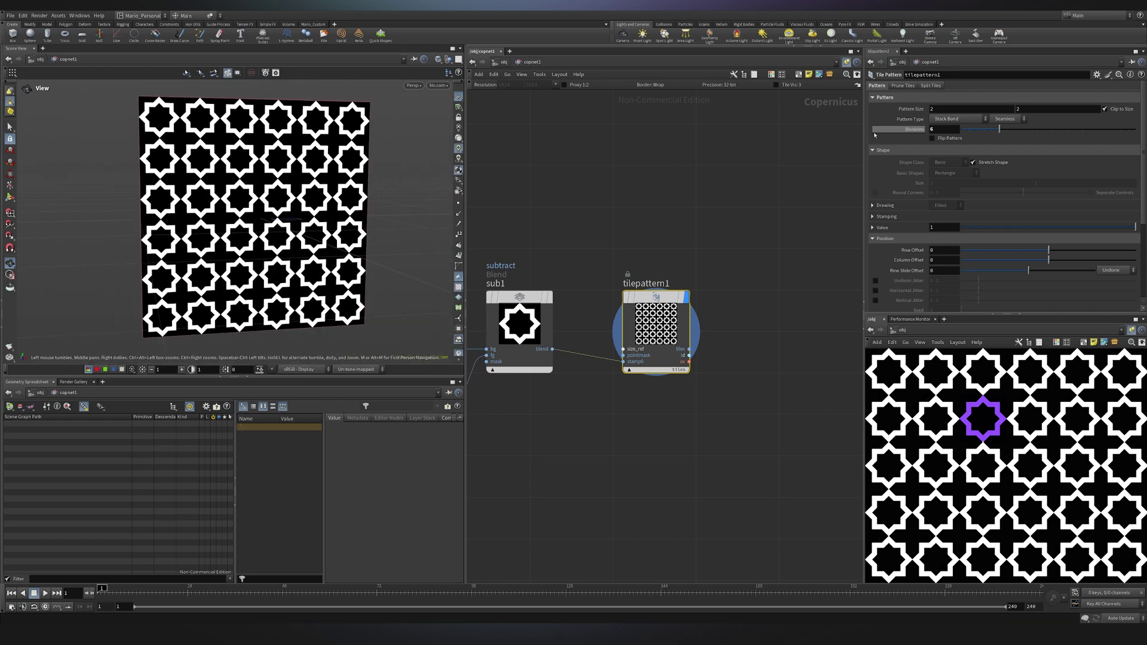
Step: Try the American Bond and Windmill pattern types on the Tile Pattern, and return it to Stack Bond
click(956, 119)
click(953, 156)
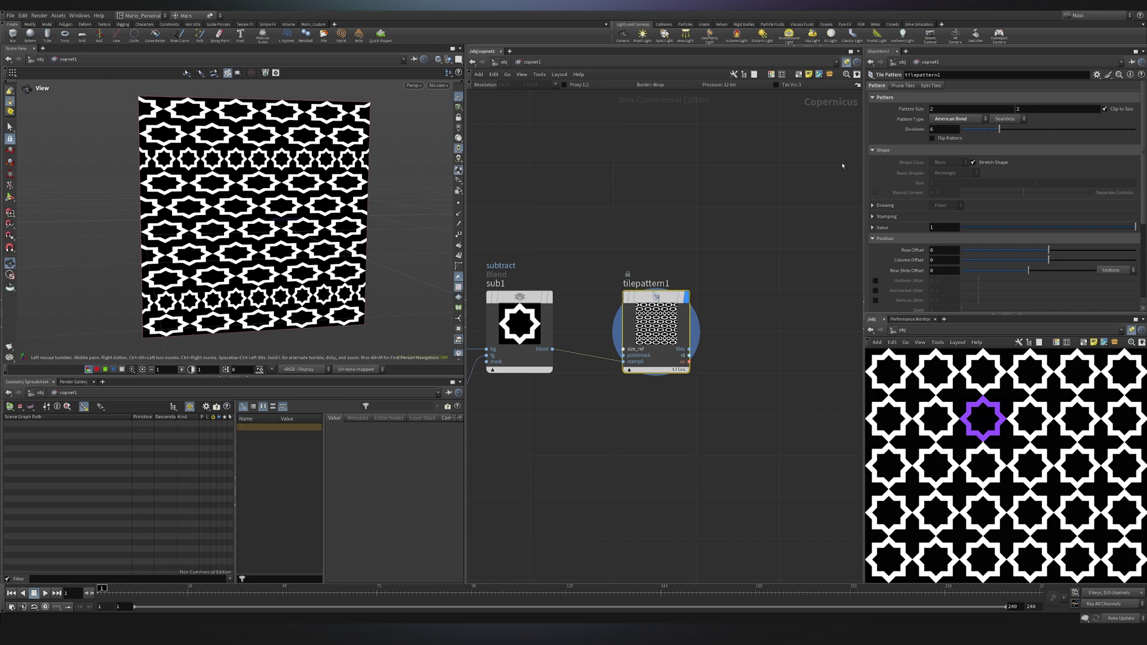
click(956, 119)
click(956, 198)
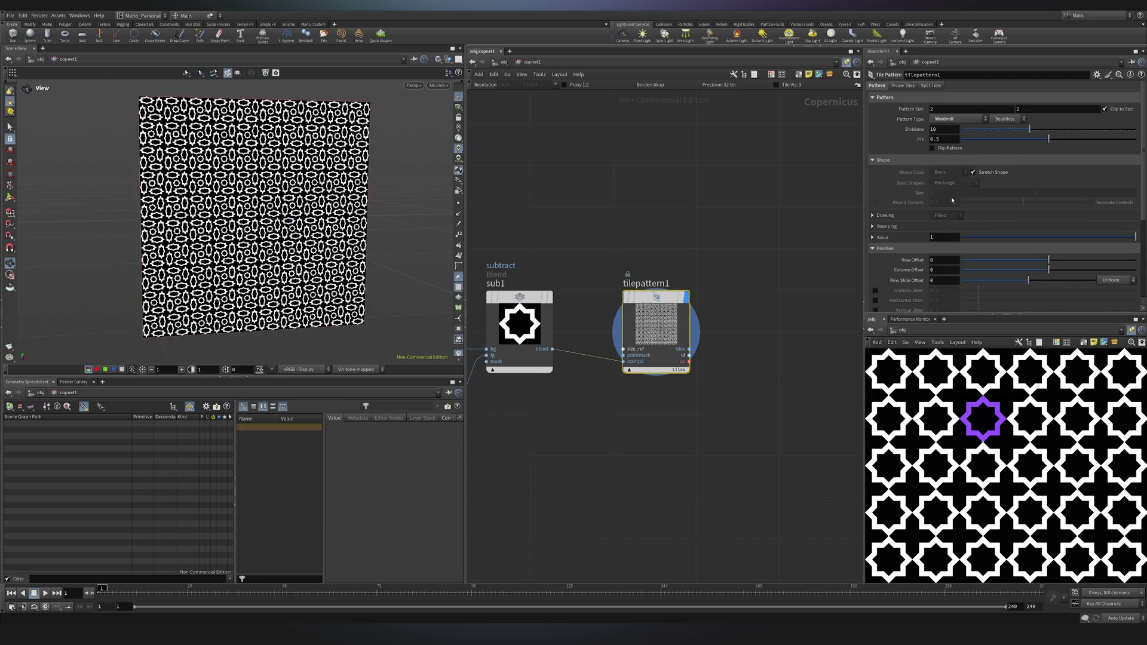
click(956, 119)
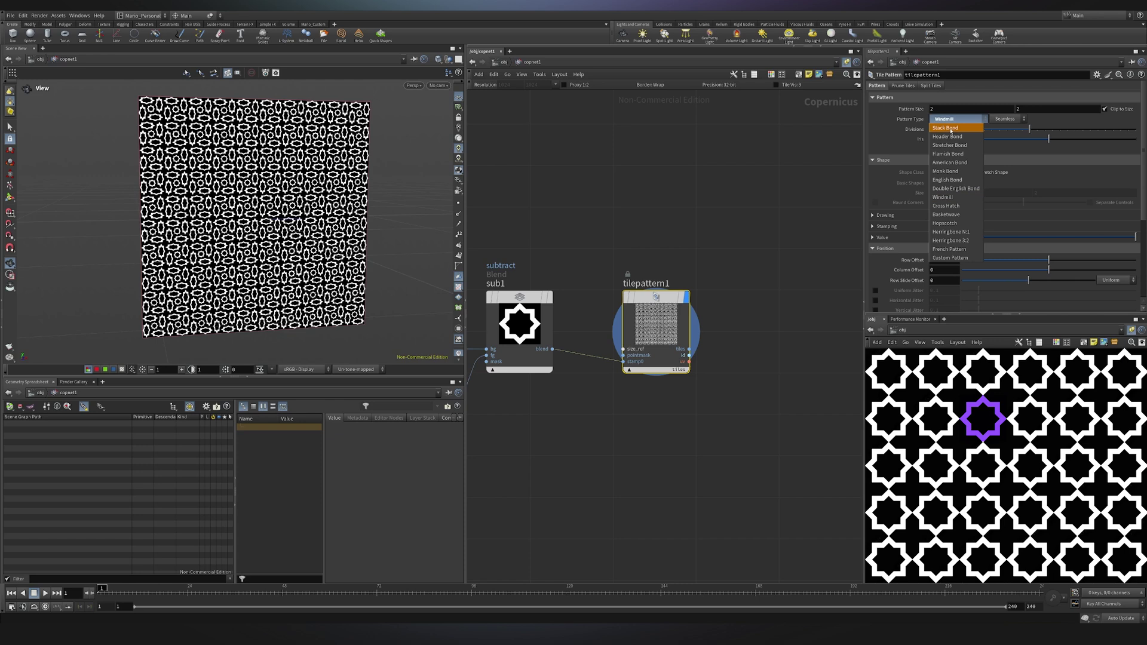
click(944, 128)
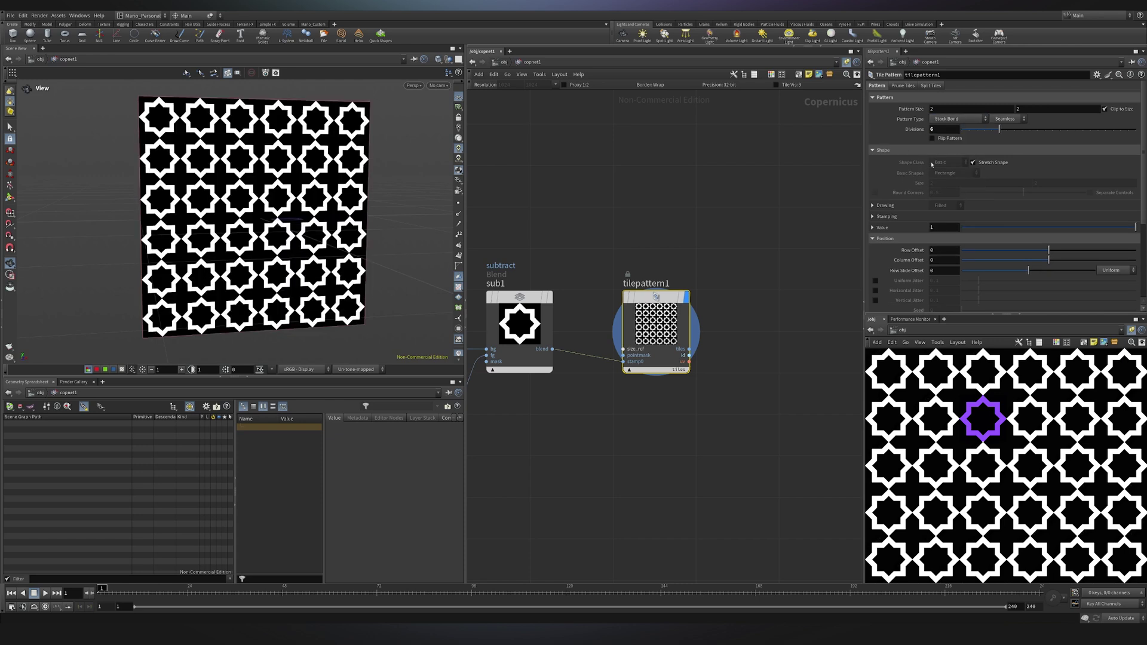
Step: Try changing the Tile Pattern's row slide offset, tile rotation and inset, undoing each change
scroll(968, 185, down, 4)
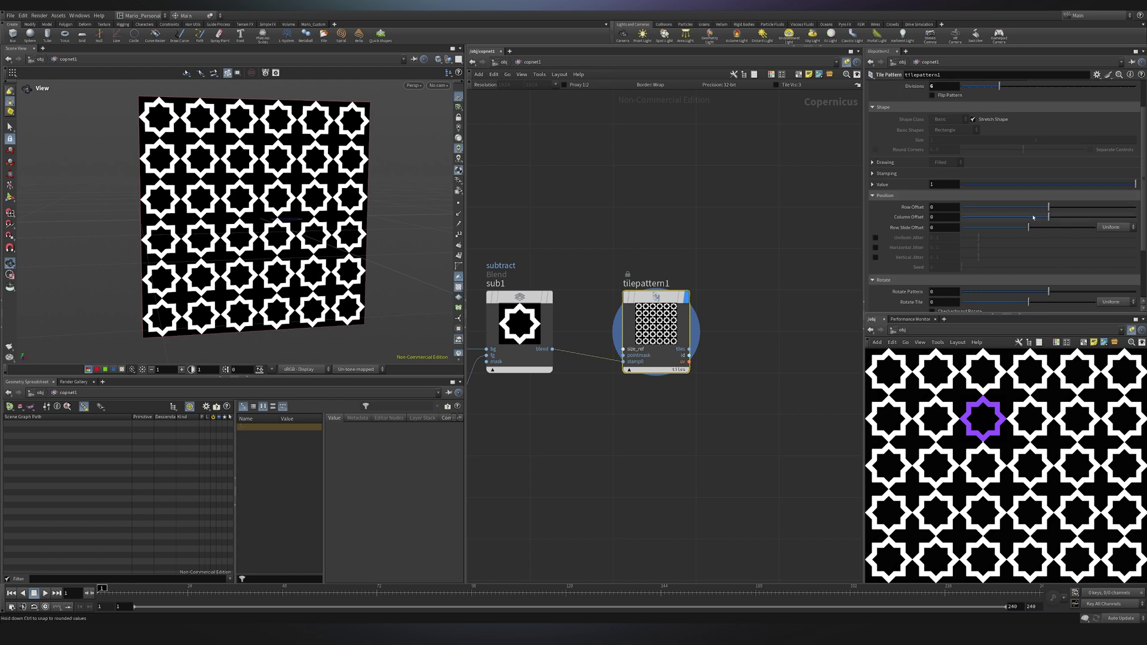
drag(1028, 227, 1051, 234)
key(ctrl+z)
scroll(1016, 234, down, 6)
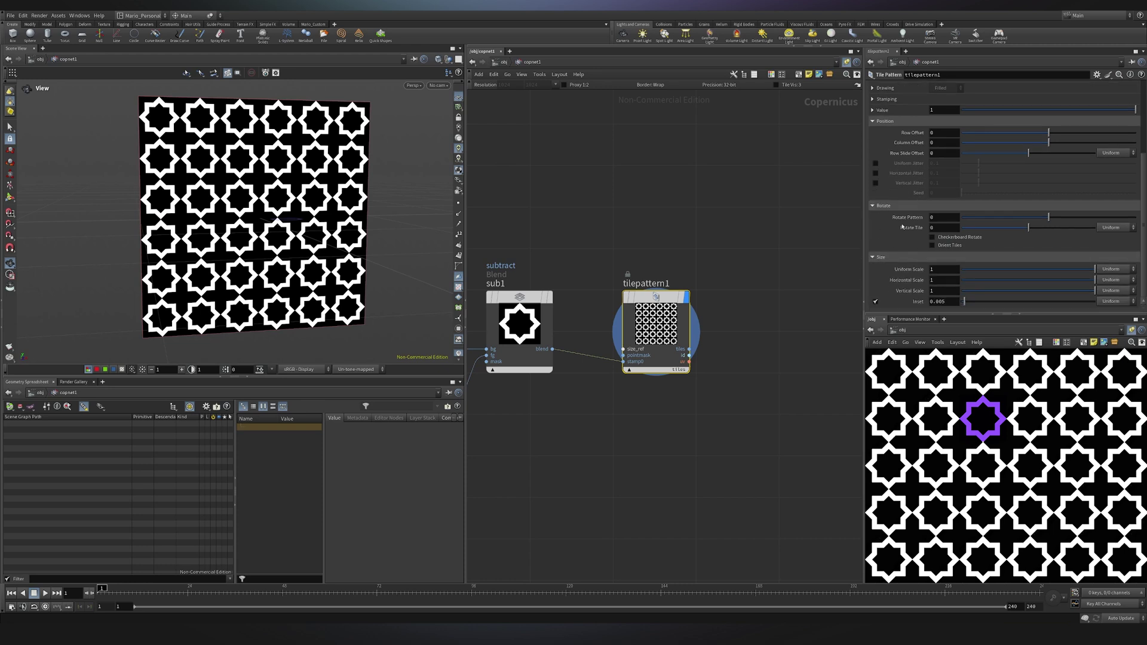
drag(1029, 227, 1071, 226)
key(ctrl+z)
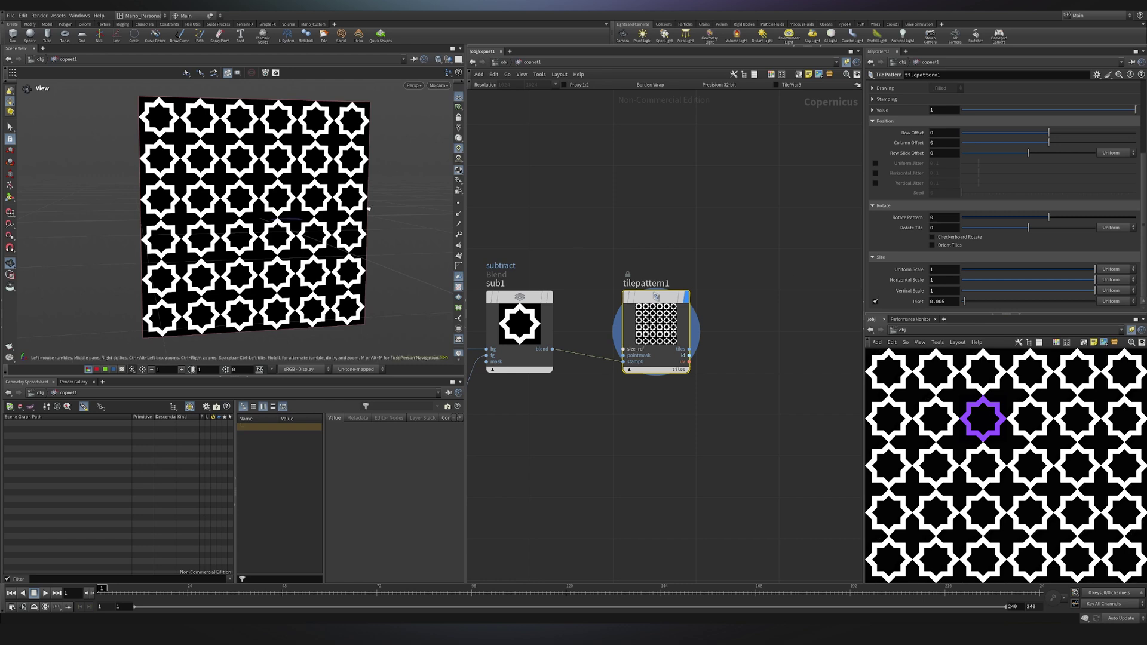
drag(965, 301, 1000, 302)
key(ctrl+z)
Step: Examine the gap between neighbouring star tips and disable the Tile Pattern's inset
right_drag(234, 200, 404, 192)
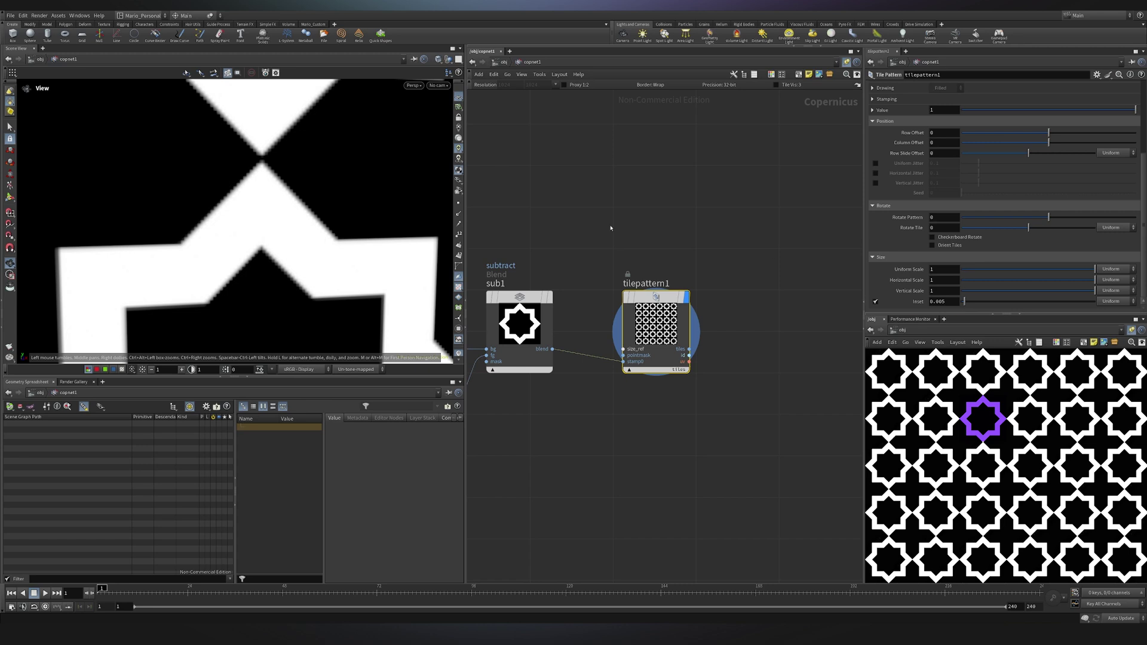
scroll(254, 163, up, 5)
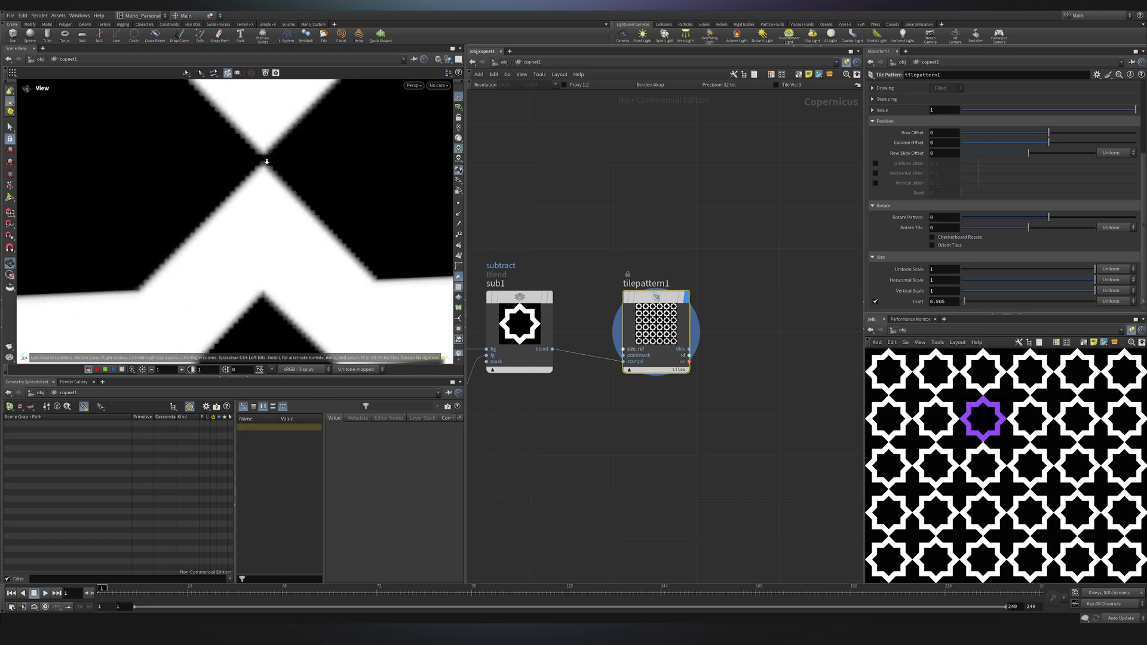
click(874, 302)
scroll(416, 171, down, 10)
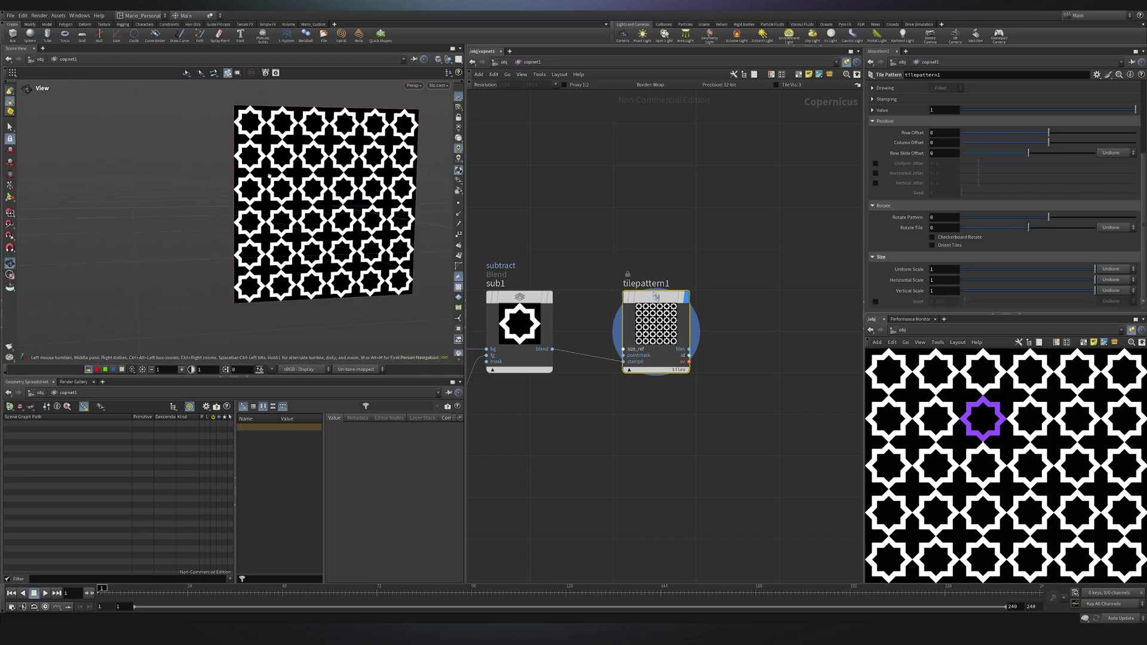
scroll(417, 171, up, 4)
key(h)
Step: Look through the Tile Pattern's tile pruning and tile splitting options
scroll(906, 152, up, 5)
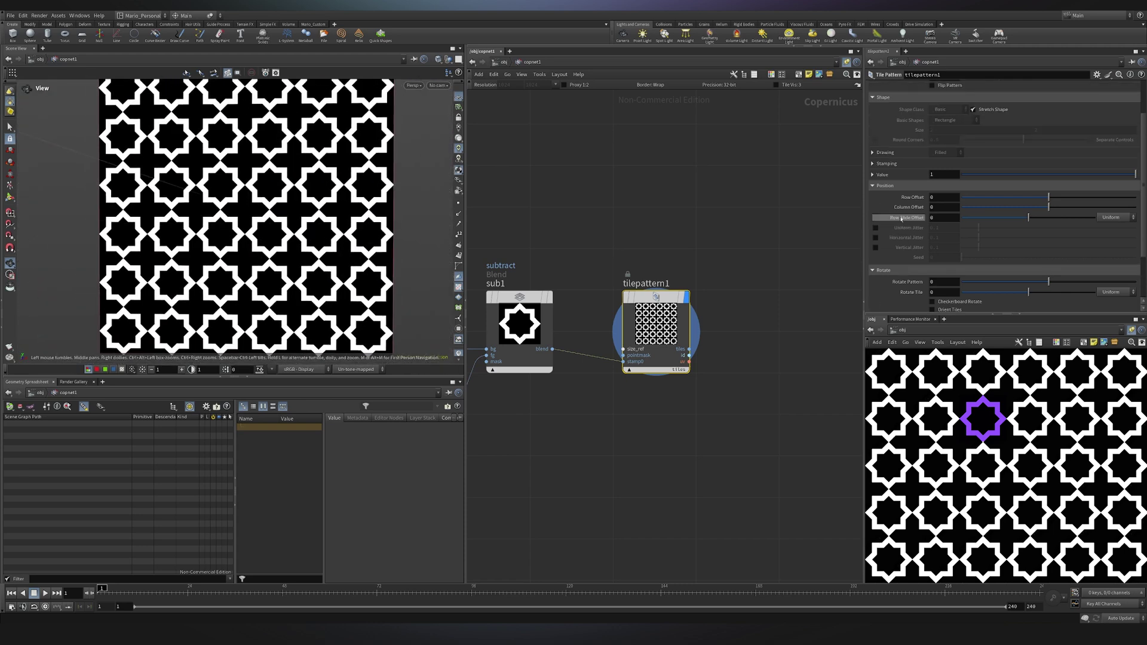
click(904, 85)
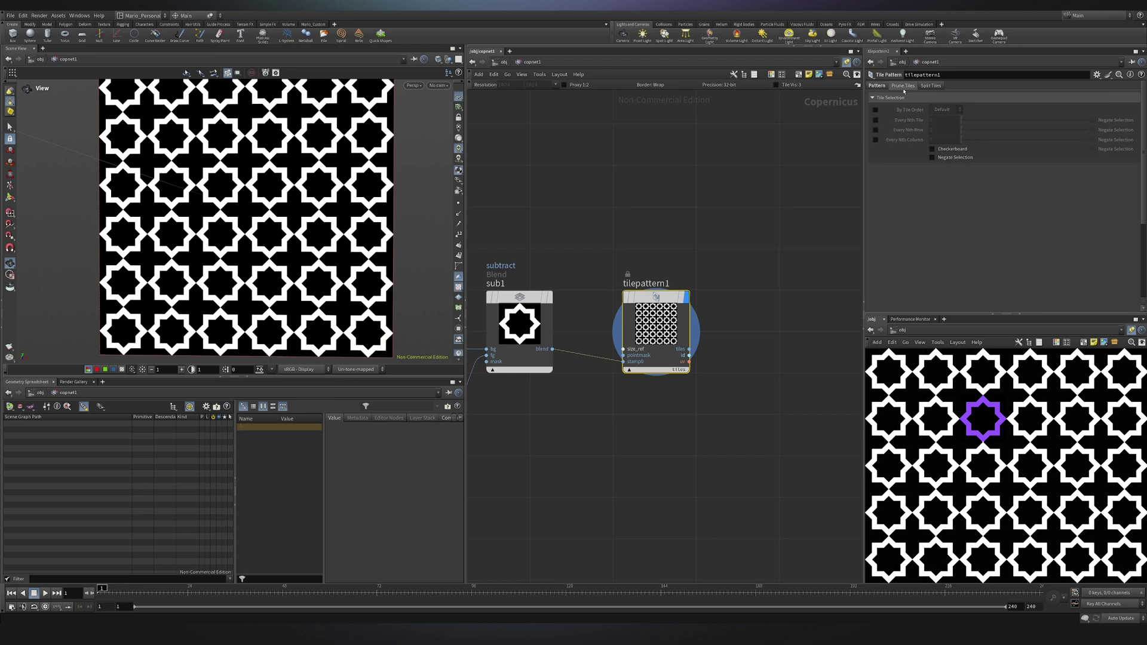
click(931, 86)
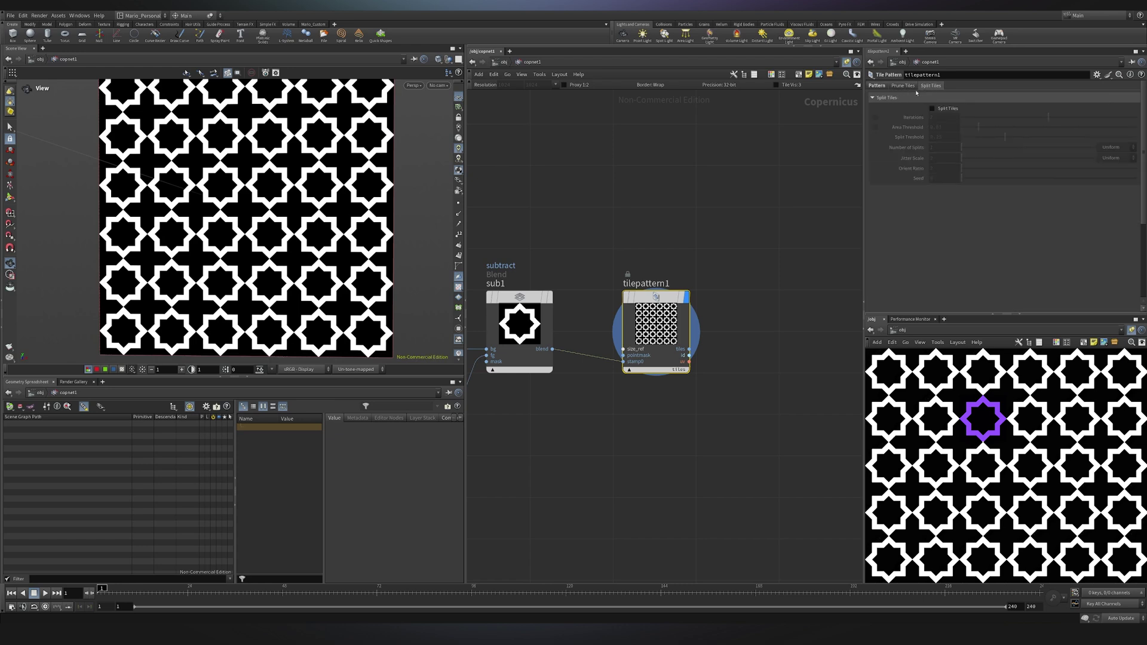
click(877, 86)
Step: Add a new SDF Shape node below the star network, using the Marker shape class and the Tag marker
scroll(656, 237, down, 2)
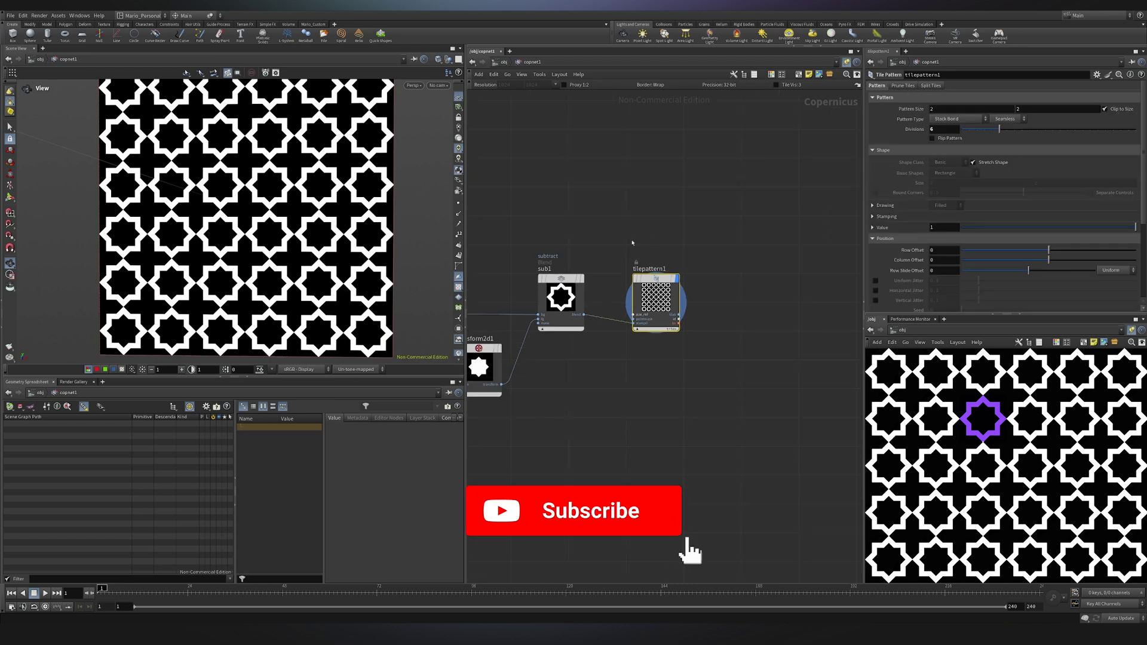
right_drag(254, 205, 219, 209)
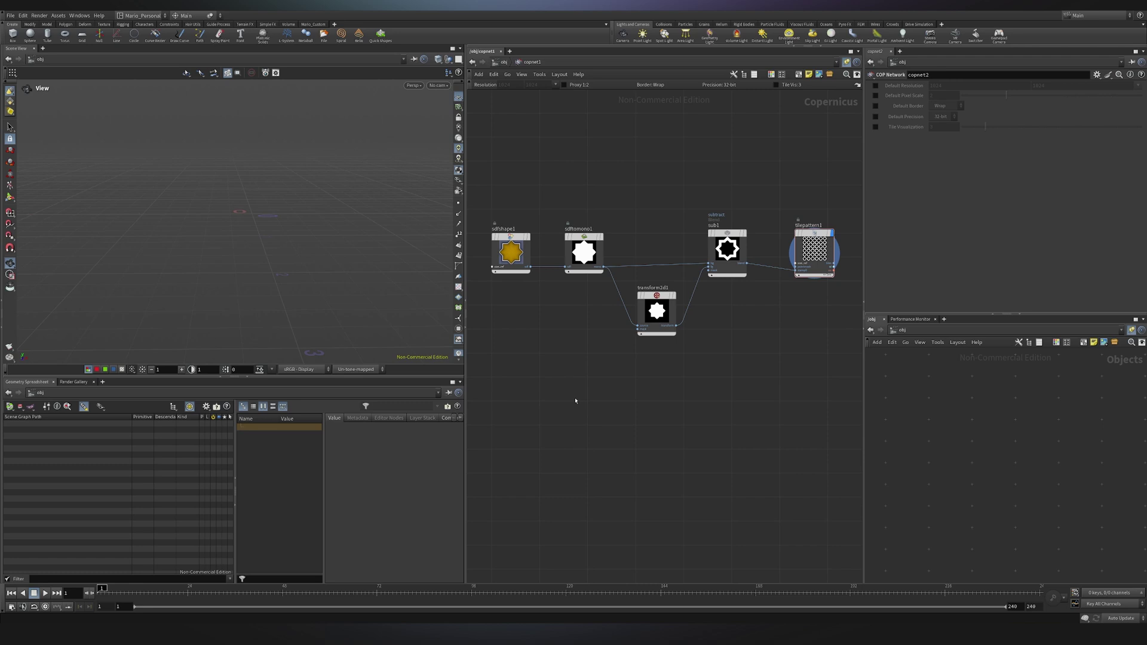
middle_drag(523, 417, 547, 353)
key(Tab)
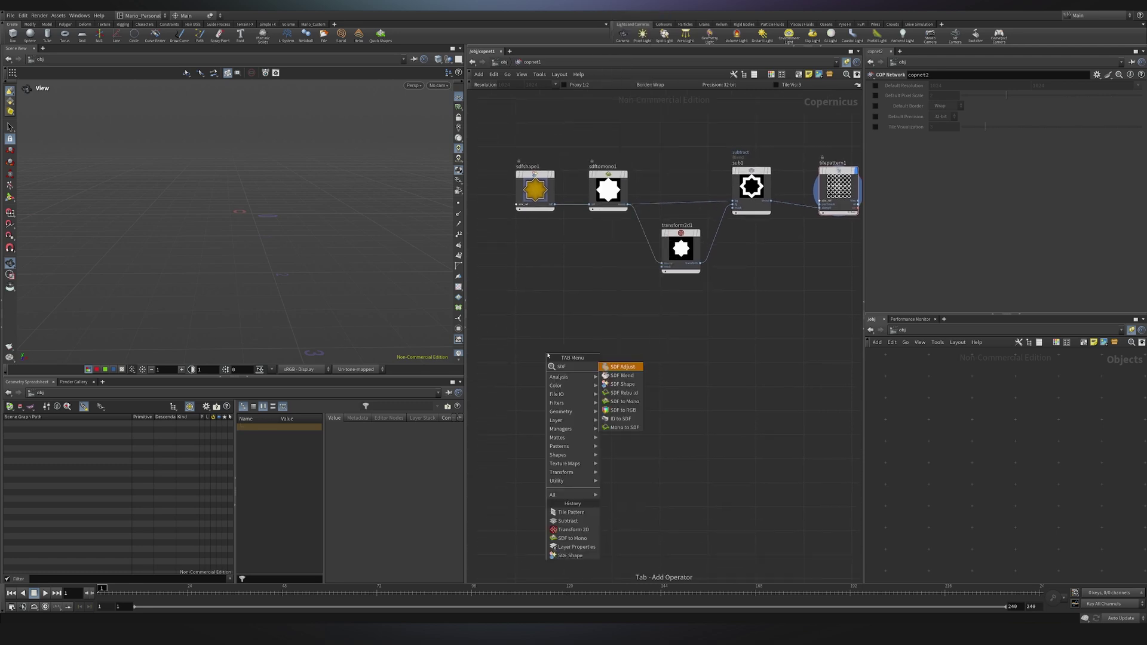
click(622, 366)
click(939, 100)
click(954, 108)
click(953, 108)
click(943, 186)
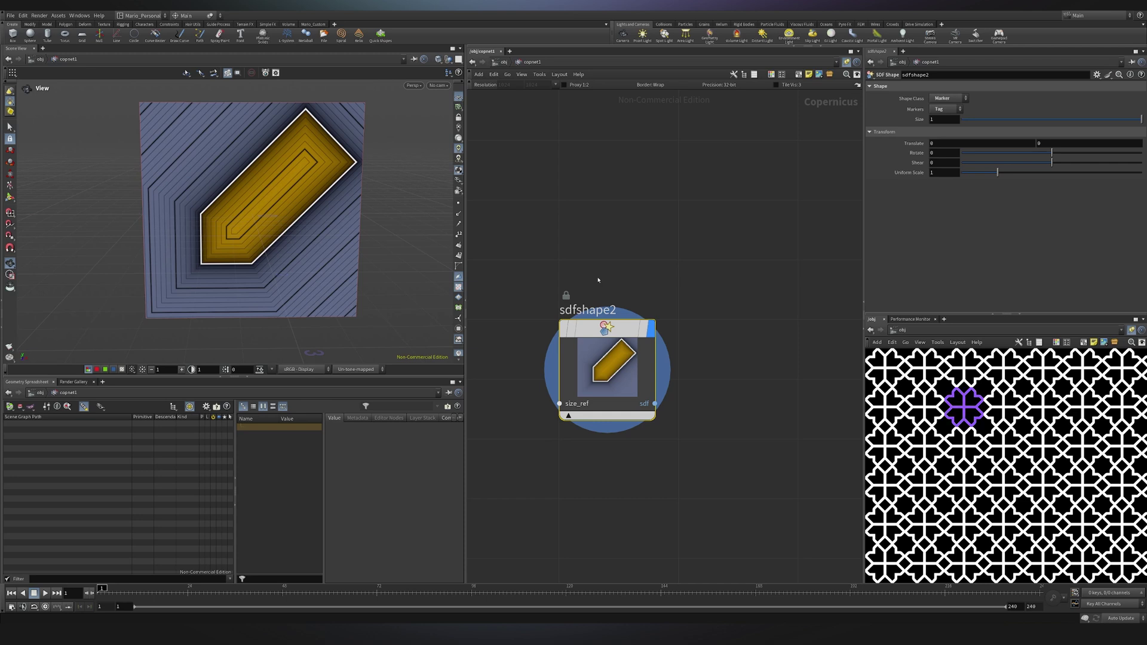
Step: Set the tag shape's uniform scale to 0.8 and its translation to -0.1, -0.1
scroll(681, 417, down, 3)
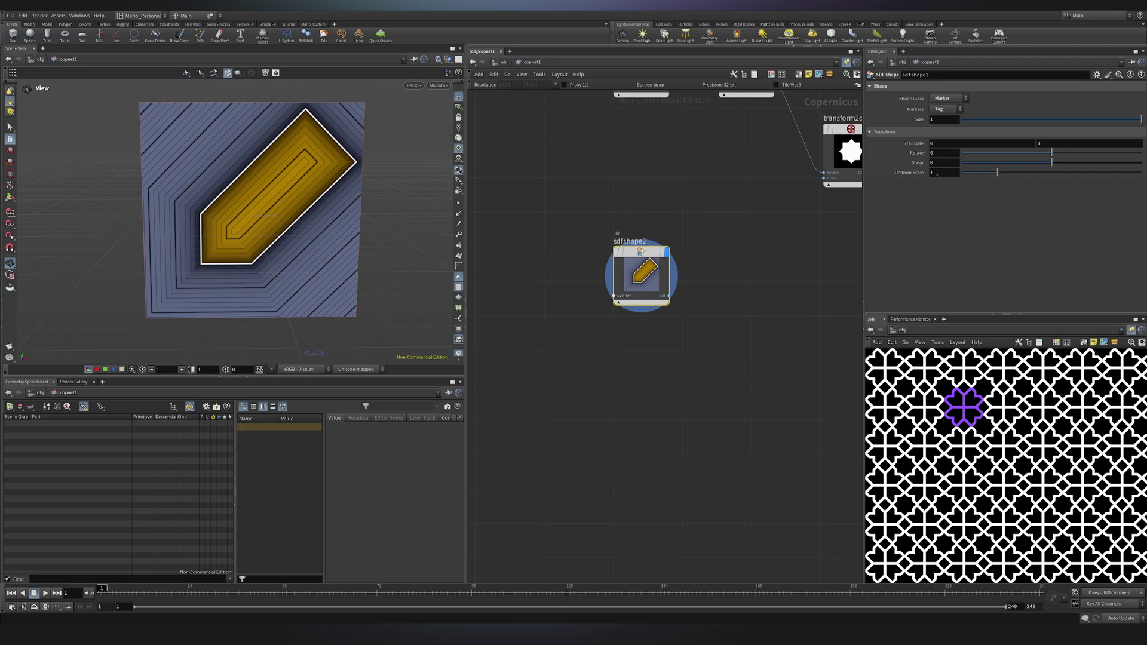
key(Return)
key(Return)
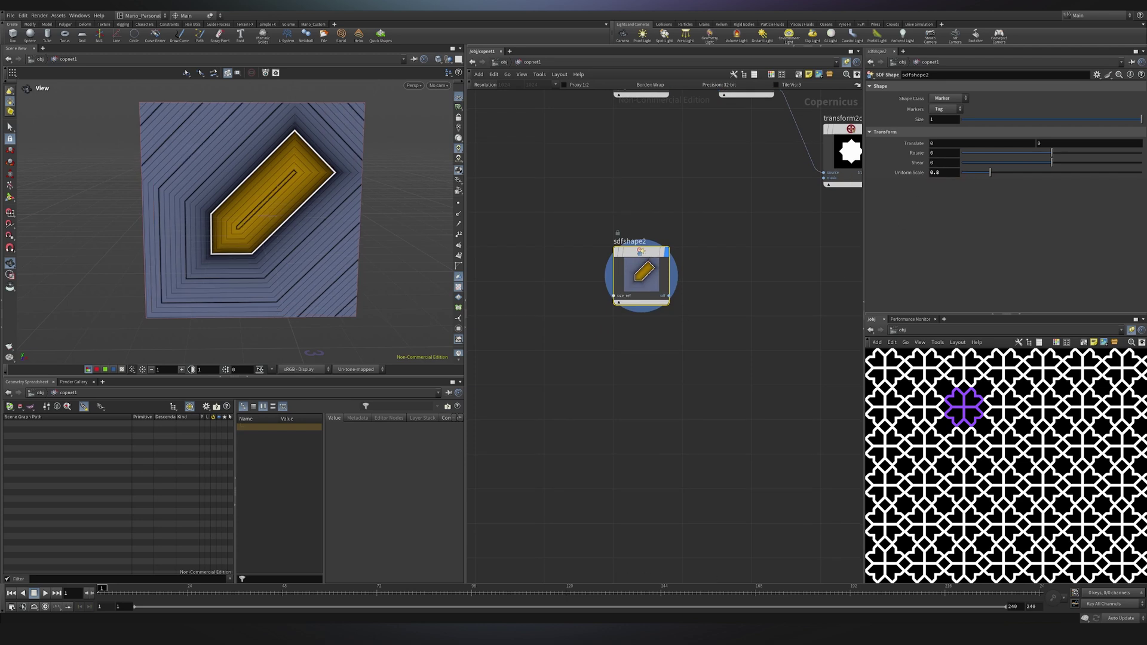
middle_click(921, 143)
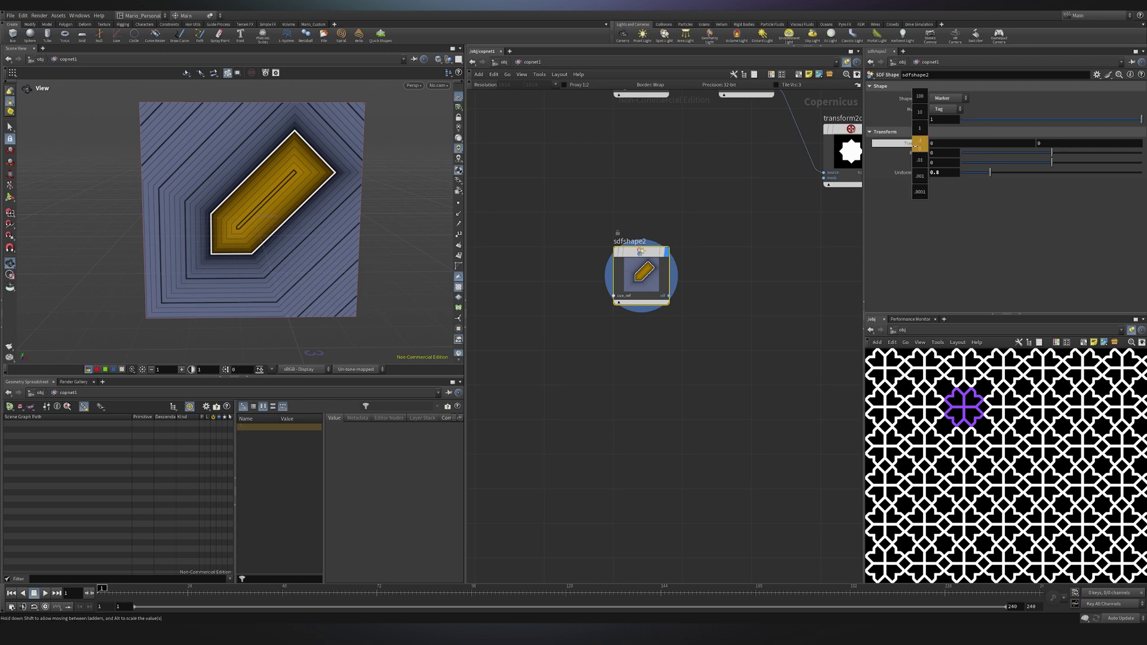
middle_drag(916, 145, 863, 147)
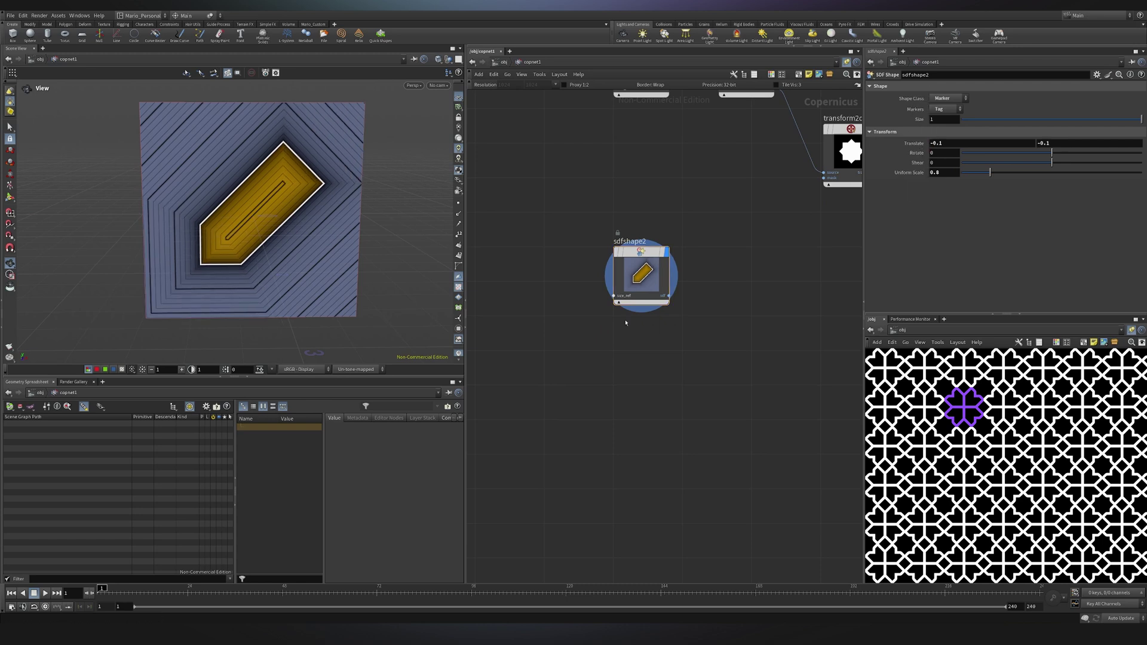
Step: Duplicate the tag shape node below the original, setting the copy's uniform scale to 0.6 and translation to 0.5, 0.5
alt+drag(653, 274, 653, 376)
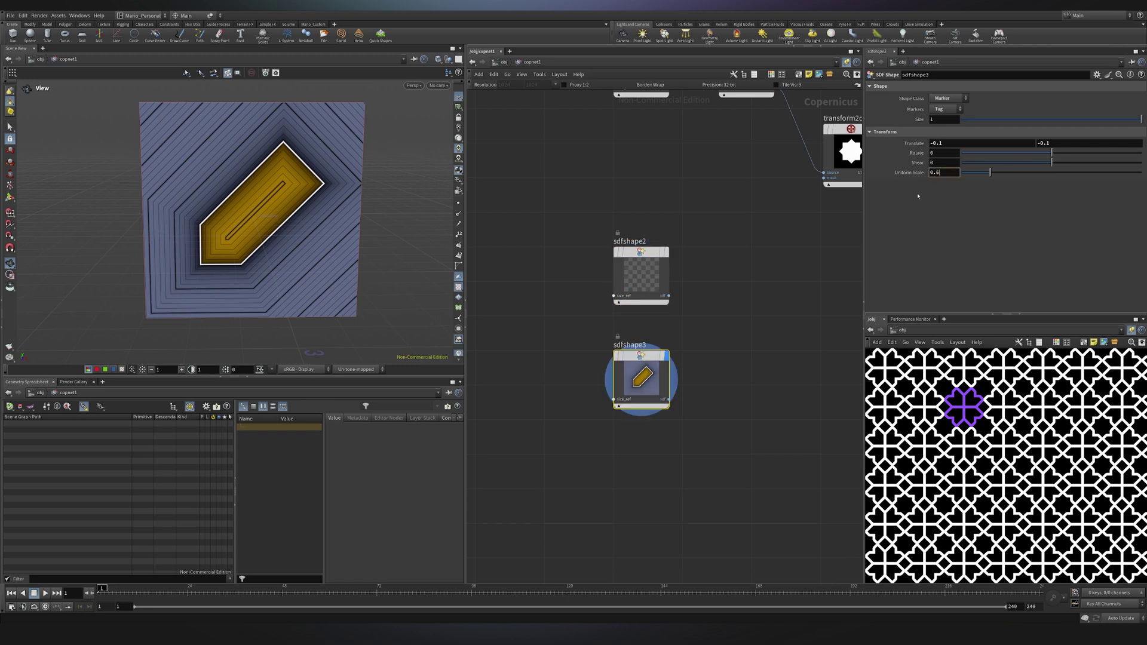
key(Return)
mouse_move(916, 144)
middle_down()
mouse_move(968, 145)
mouse_move(903, 160)
middle_up()
drag(651, 377, 652, 363)
Step: Add an SDF Blend node beside the two tag shapes and set its mode to Subtract
click(727, 302)
key(Tab)
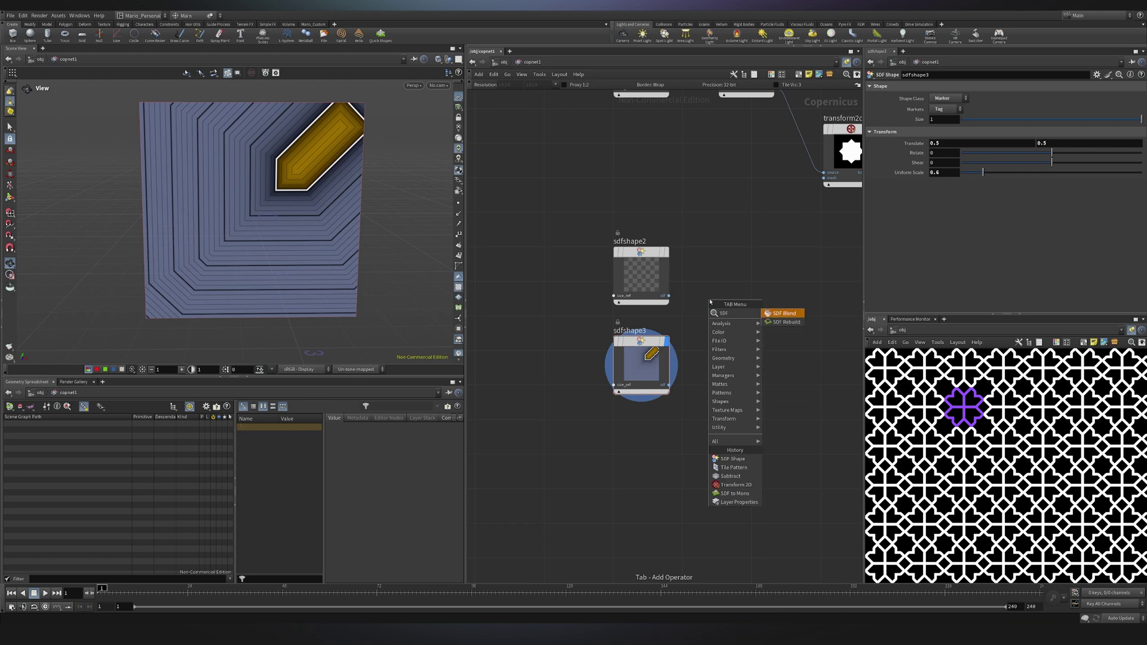
click(947, 86)
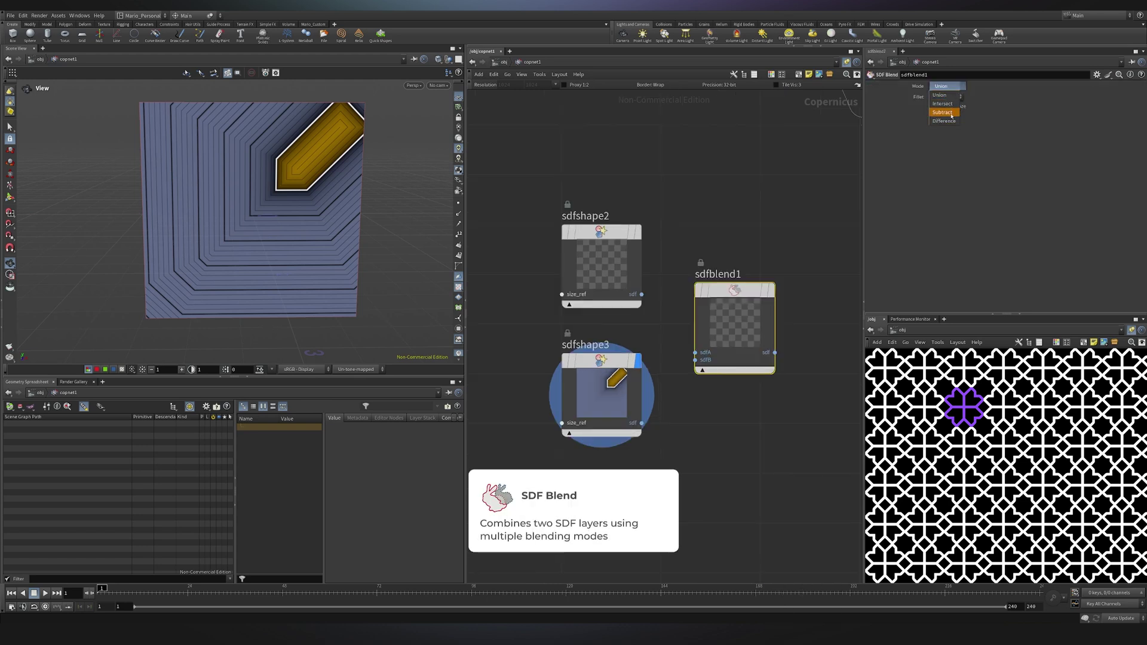
click(945, 112)
Step: Wire the original tag shape into the SDF Blend's first input and the copy into its second, and display the result
drag(642, 423, 695, 360)
drag(642, 294, 695, 353)
click(771, 291)
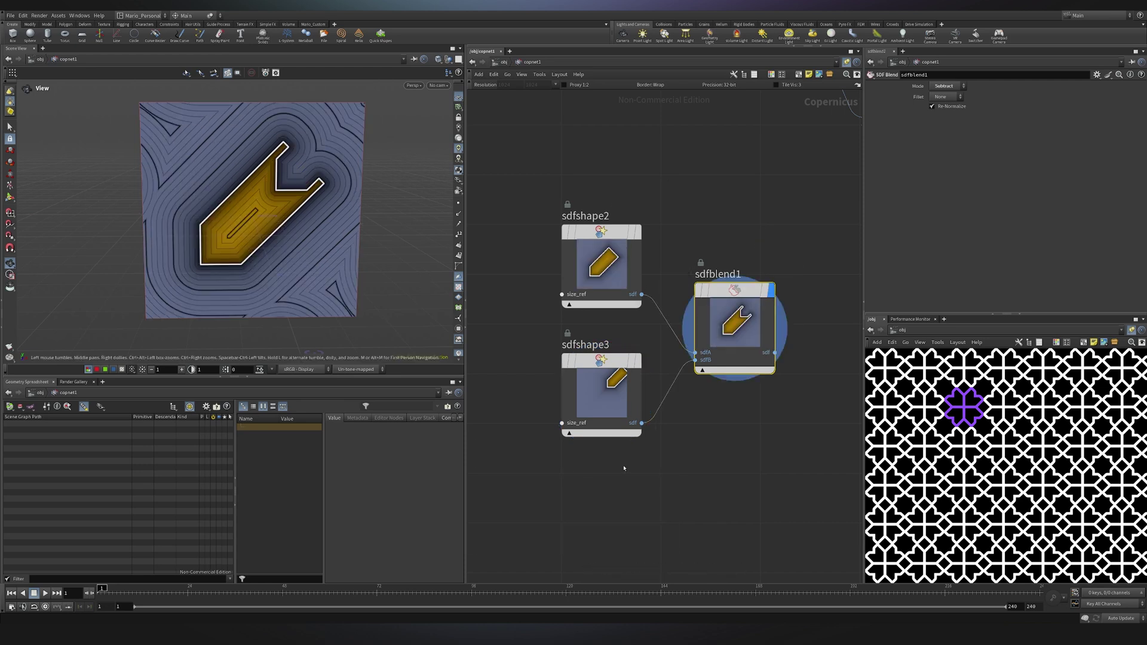
Step: Set the duplicated tag shape's uniform scale to 0.5 and its translation to 0.6, 0.6
click(616, 429)
click(948, 172)
text(0.6)
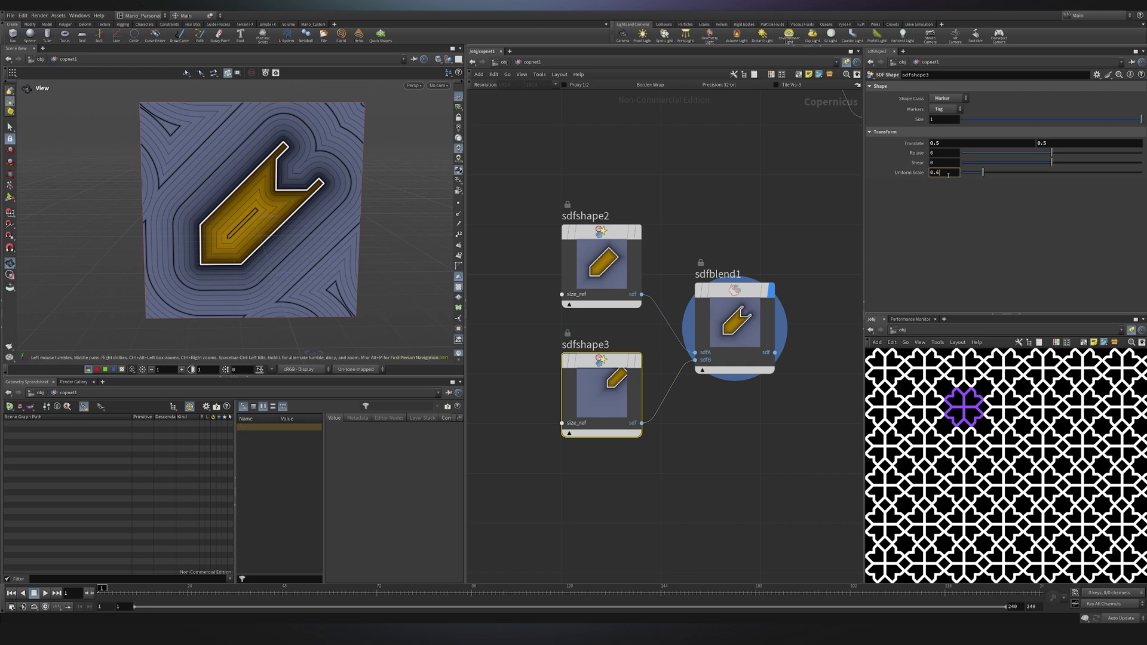
key(Return)
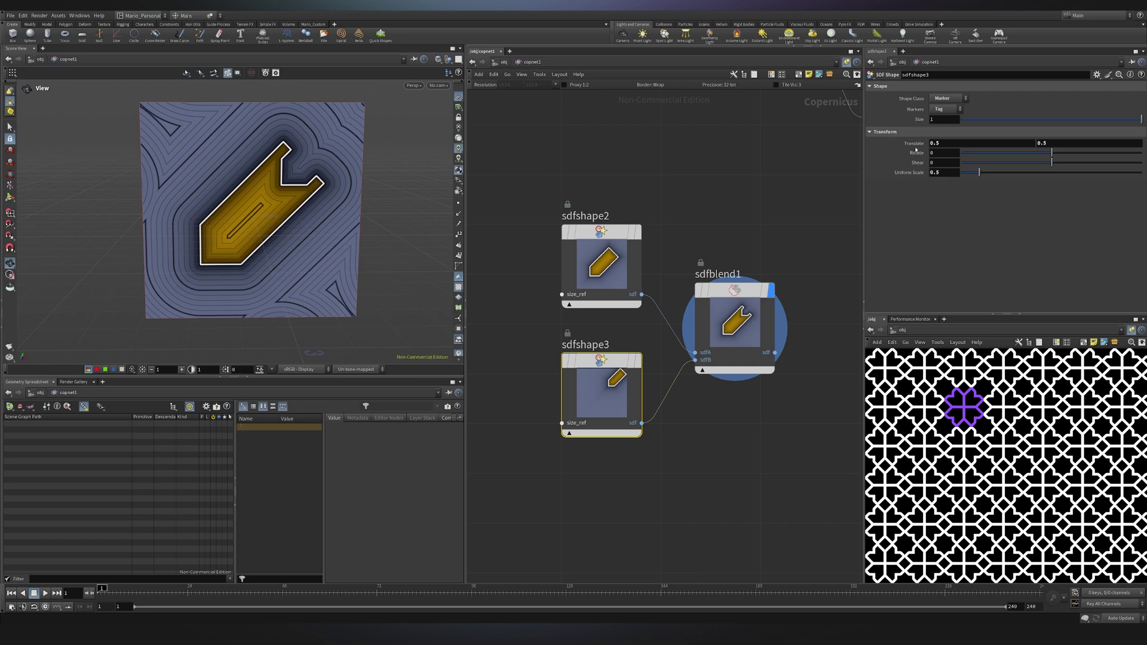
middle_click(917, 144)
middle_drag(919, 138, 956, 138)
Step: Add an SDF to Mono node fed by the SDF Blend output and display its result
middle_drag(703, 385, 570, 405)
click(635, 360)
key(Tab)
text(sdfto)
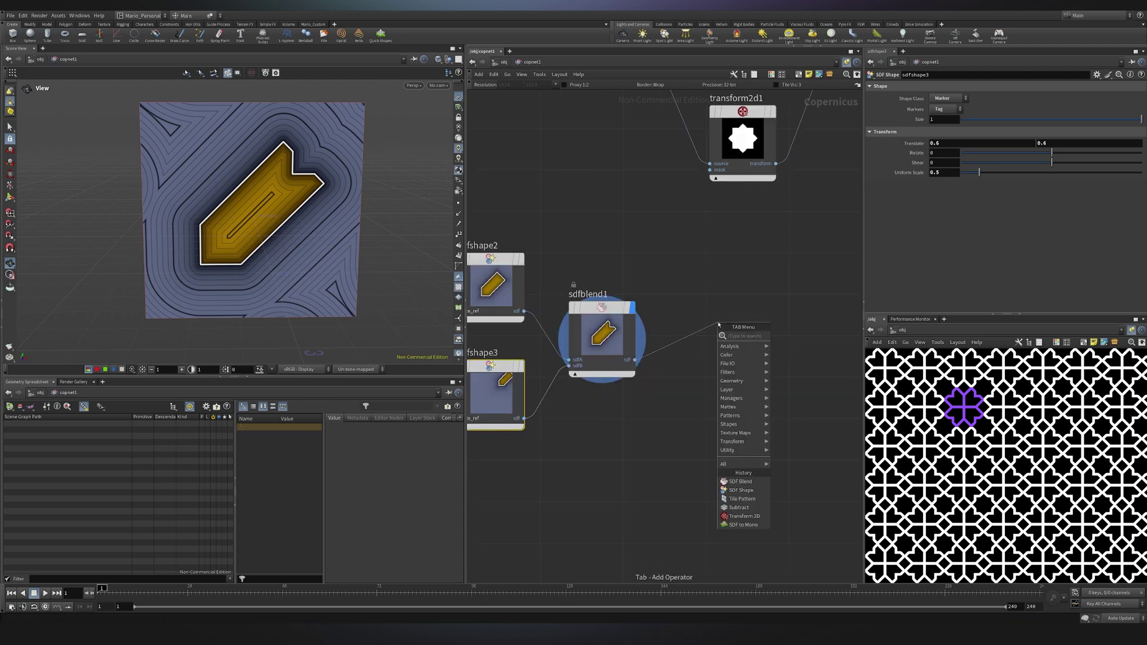
key(Return)
key(Return)
click(756, 322)
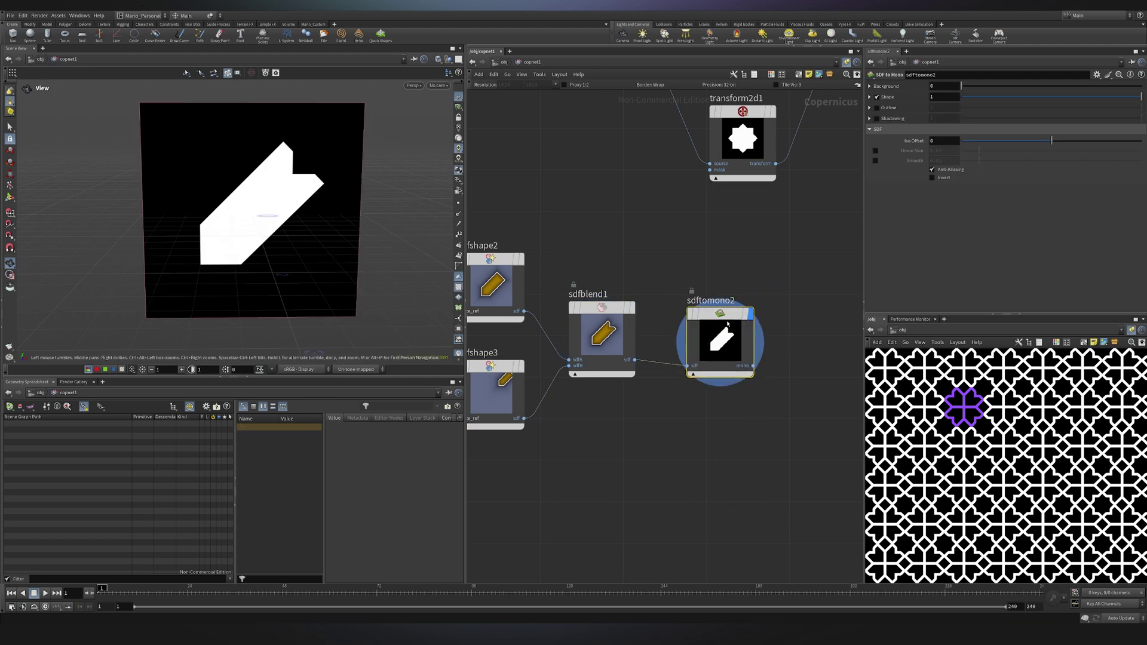
Step: Disable the SDF to Mono node's Shape and enable its Outline with a width of 0.05 and Outside alignment
click(877, 97)
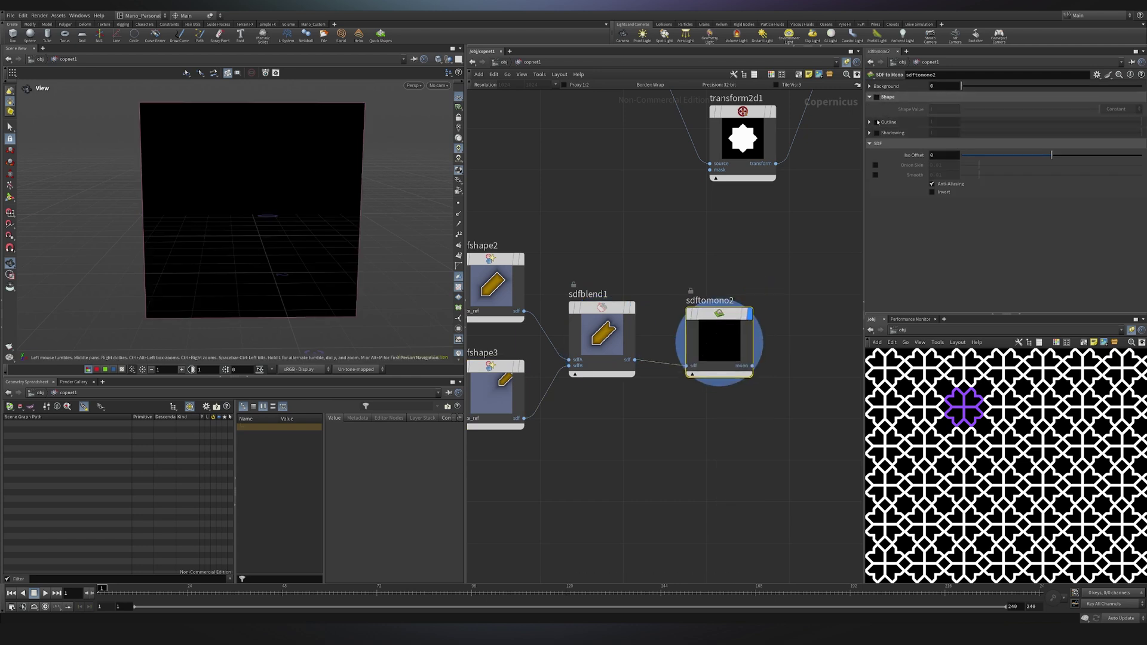
click(876, 122)
click(937, 144)
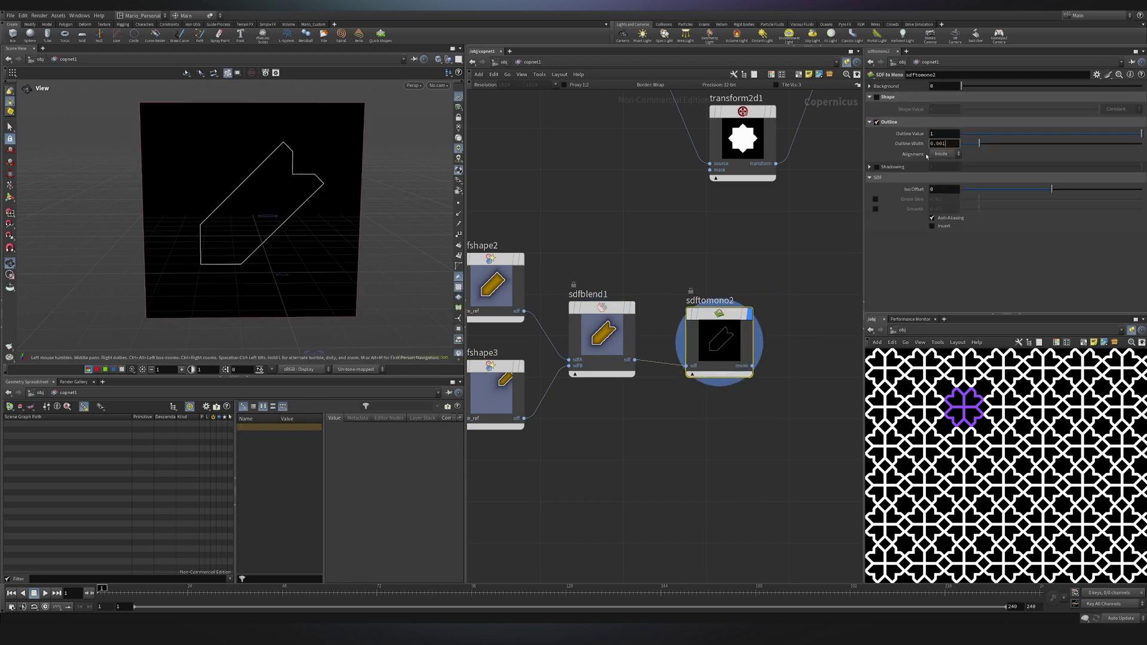
text(0.05)
key(Return)
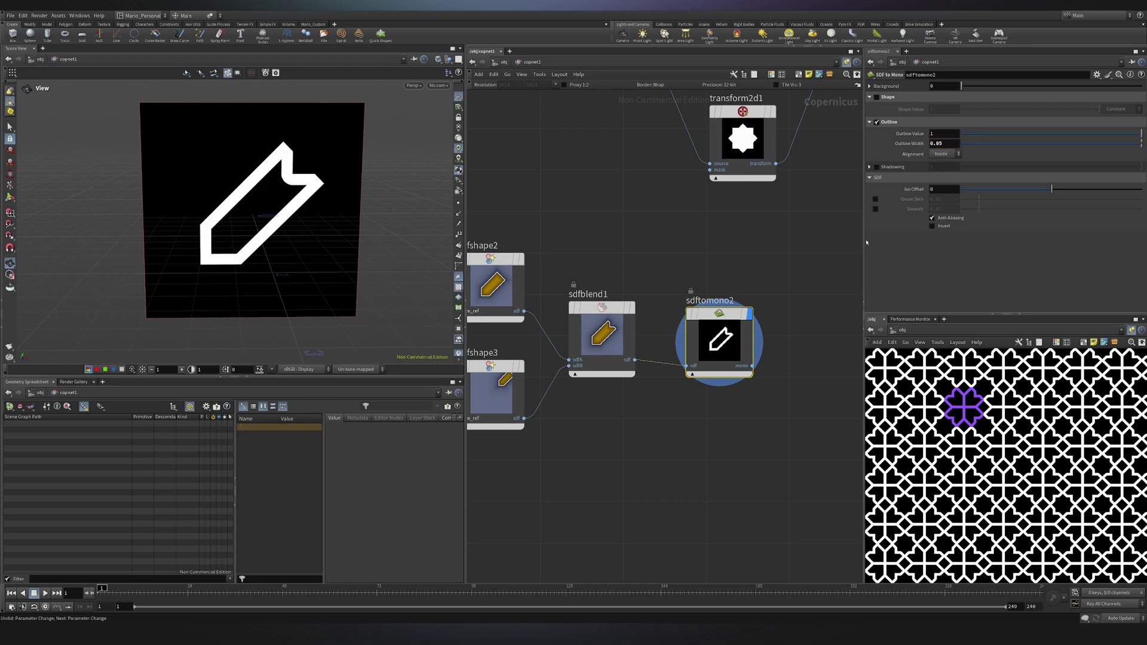
click(944, 153)
click(939, 173)
Step: Add a Mirror node fed by the outlined tag's SDF to Mono output and display it
scroll(571, 275, down, 3)
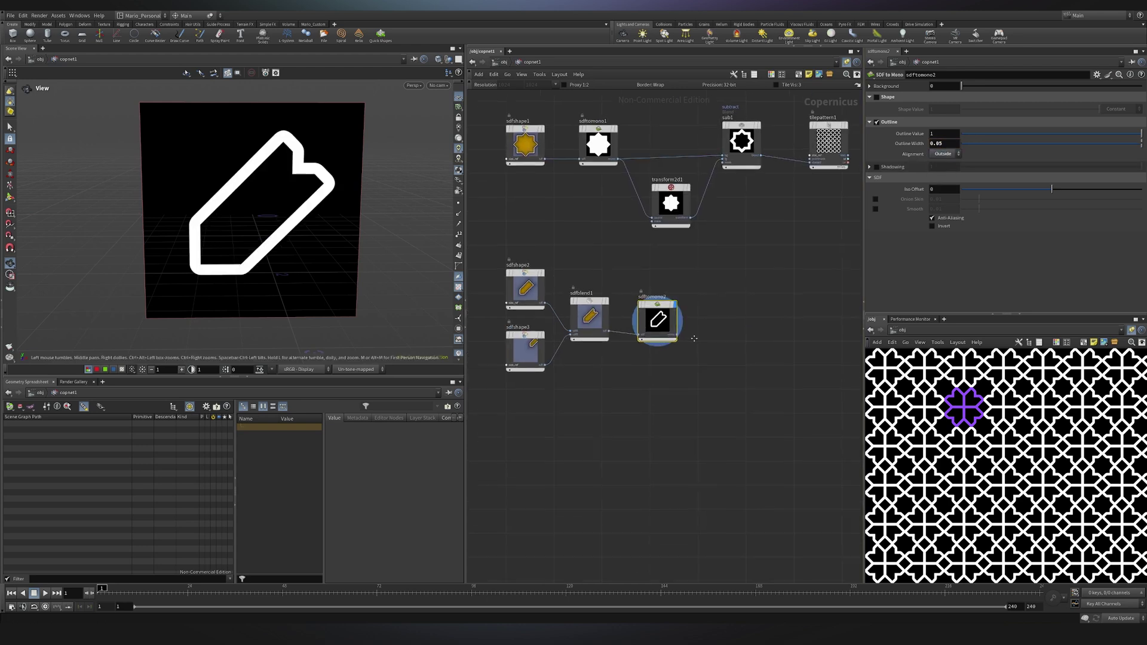
scroll(684, 325, up, 3)
click(666, 327)
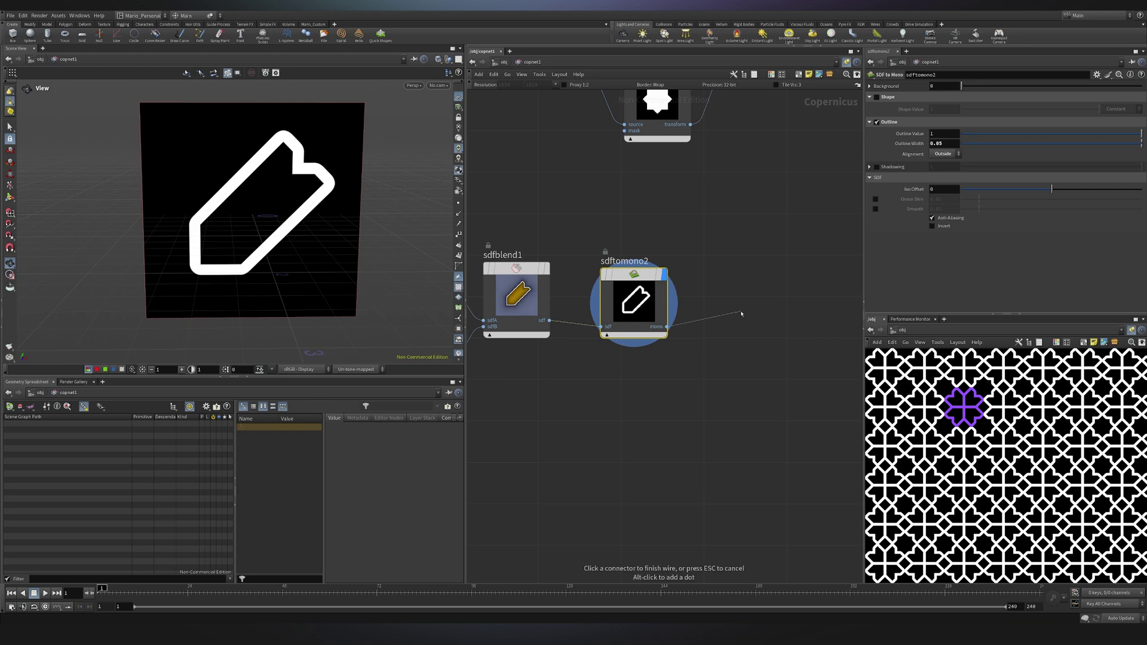
key(Tab)
text(mir)
key(Return)
click(761, 311)
drag(762, 313, 763, 275)
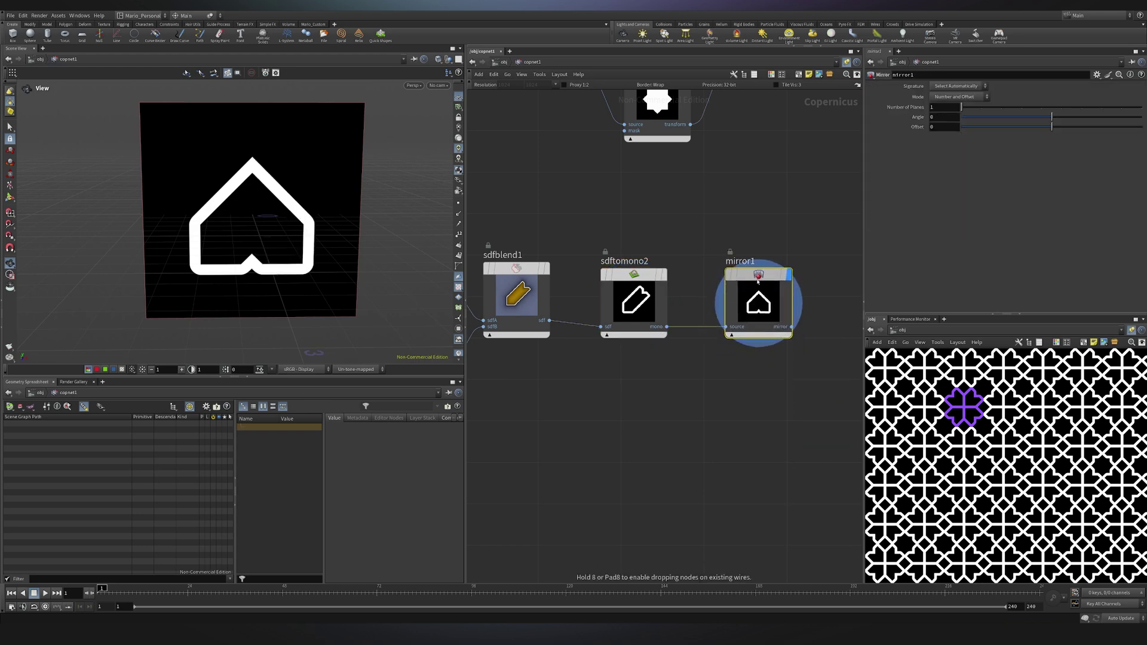
Step: Set the Mirror node to 2 planes with an angle of -90
click(982, 108)
drag(1016, 117, 1006, 117)
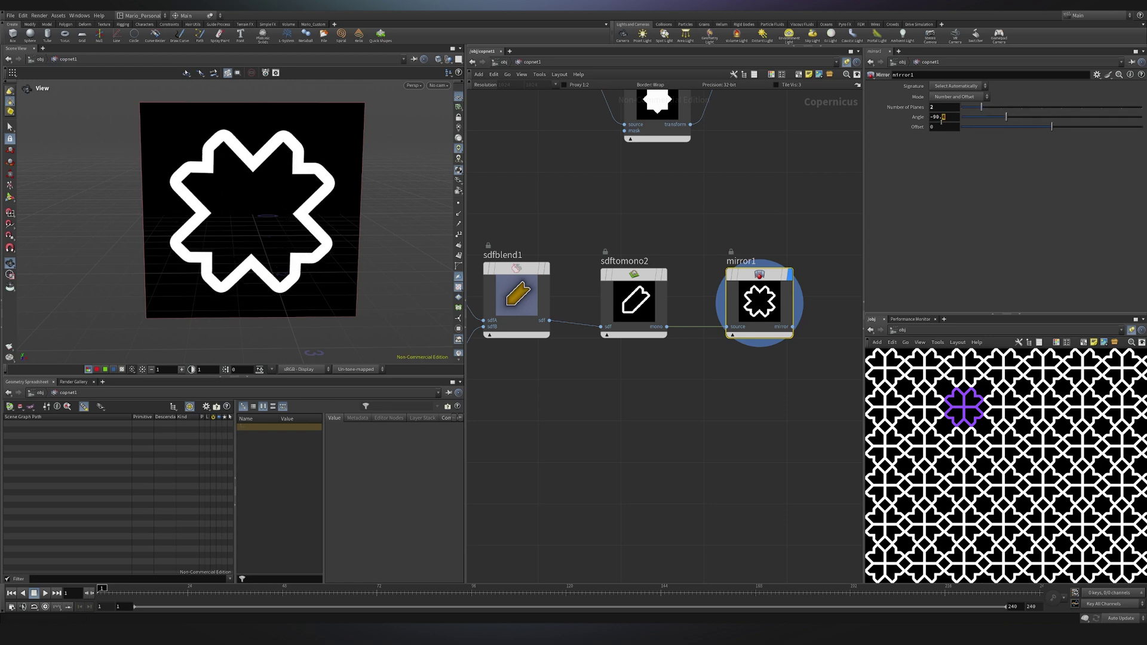
click(939, 118)
key(BackSpace)
key(Return)
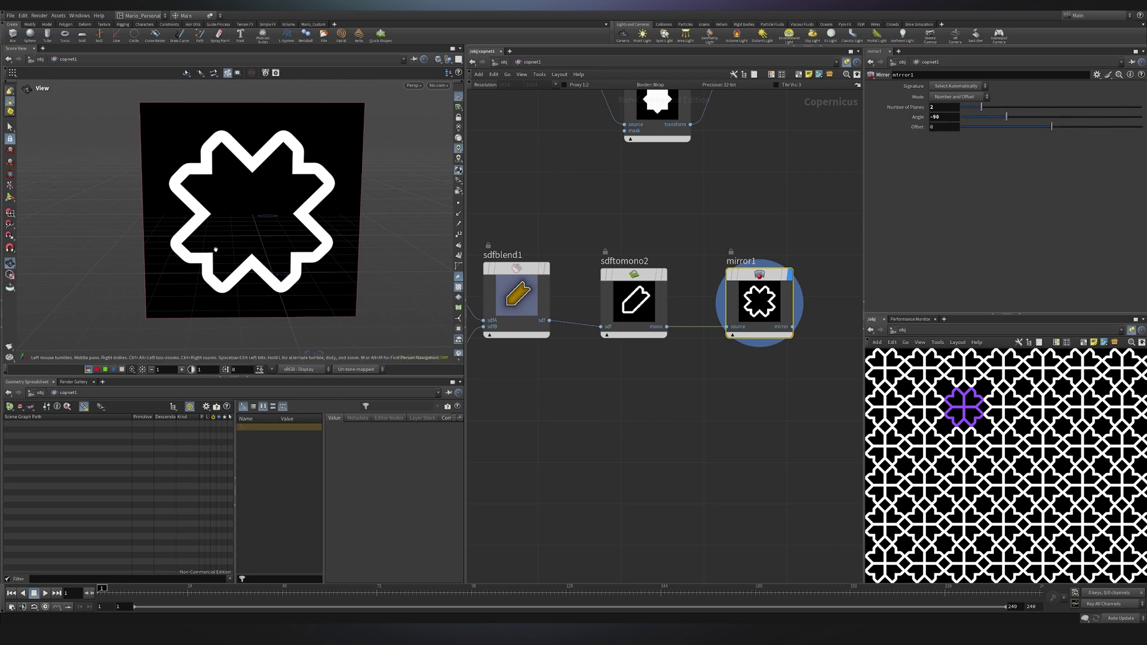
Step: Add a new SDF Shape node in the empty space below the tag shape chain
scroll(600, 402, down, 5)
scroll(655, 376, up, 2)
middle_drag(602, 401, 585, 343)
key(Tab)
text(s)
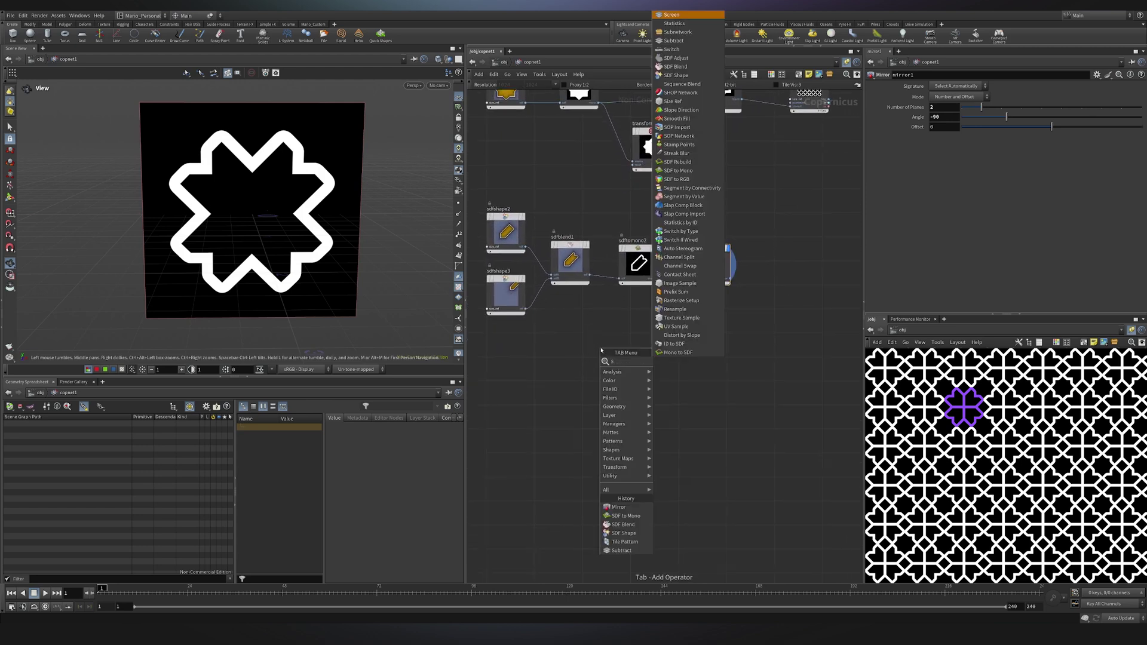
text(dfs)
key(Return)
key(Return)
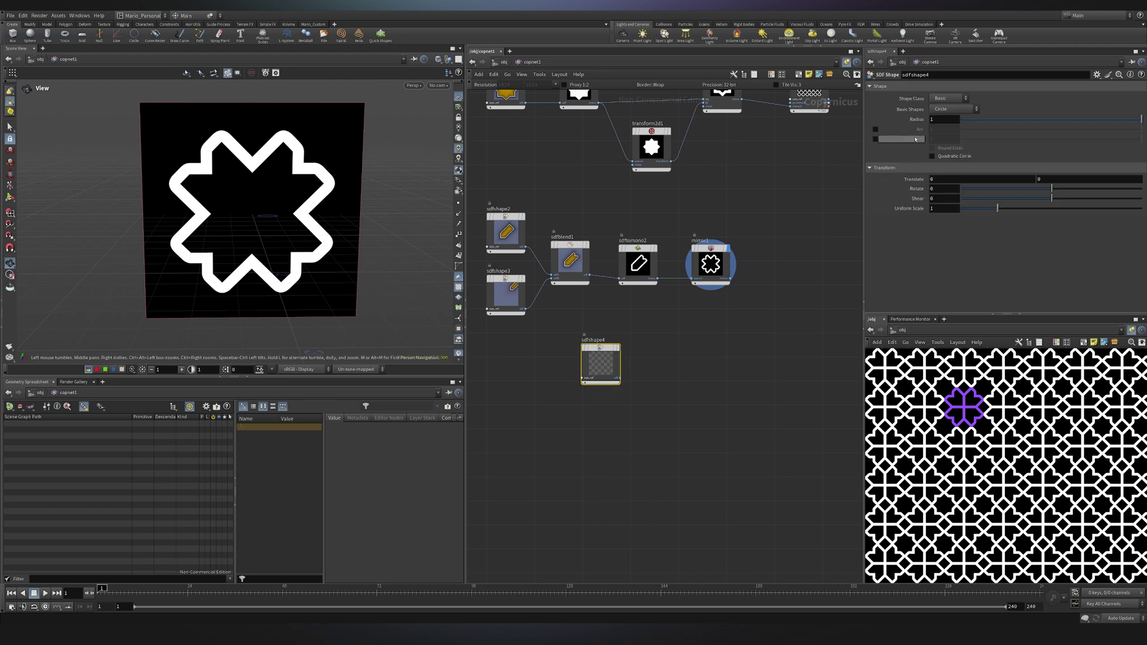
Step: Set the new SDF Shape's class to Marker and its marker type to Cross
click(954, 101)
click(947, 107)
click(945, 110)
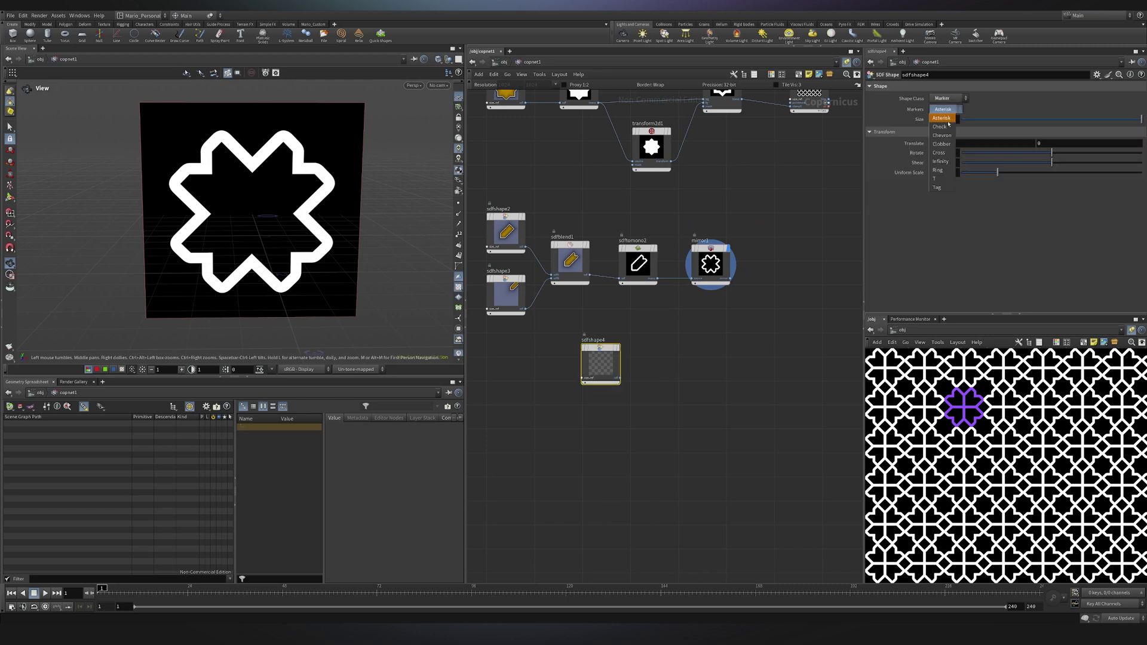
click(941, 153)
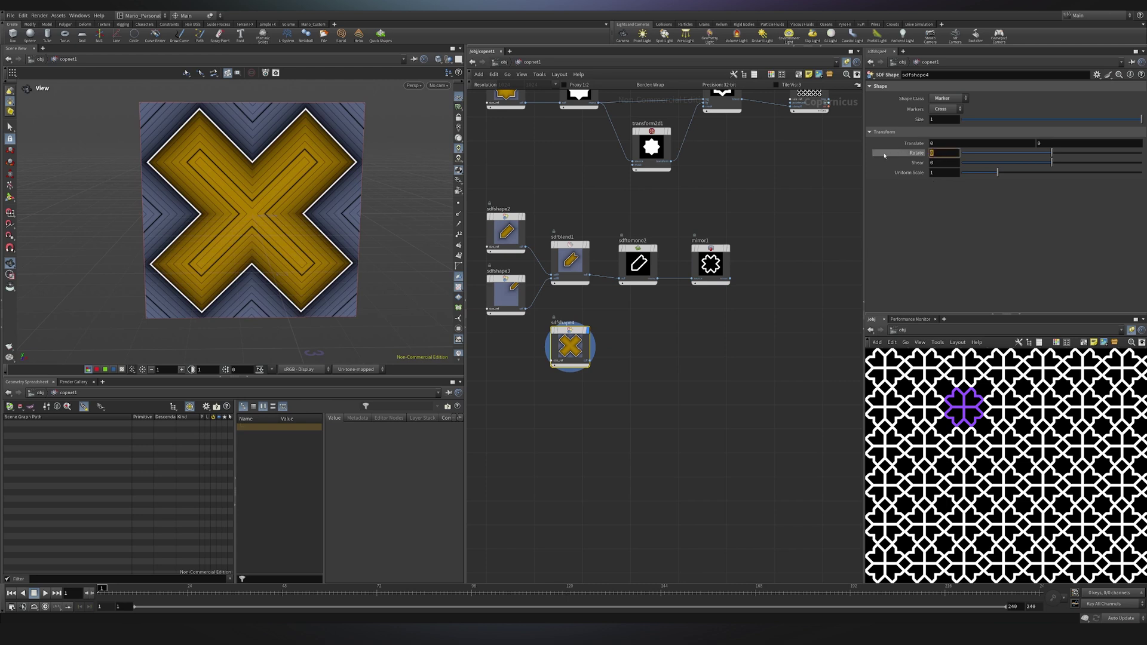
Step: Rotate the cross shape to 45 and set its uniform scale to 0.7
drag(885, 155, 944, 183)
click(938, 172)
text(0.7)
key(Return)
Step: Duplicate the SDF to Mono node beside the cross shape, wire the cross into the copy and display it
scroll(557, 359, up, 3)
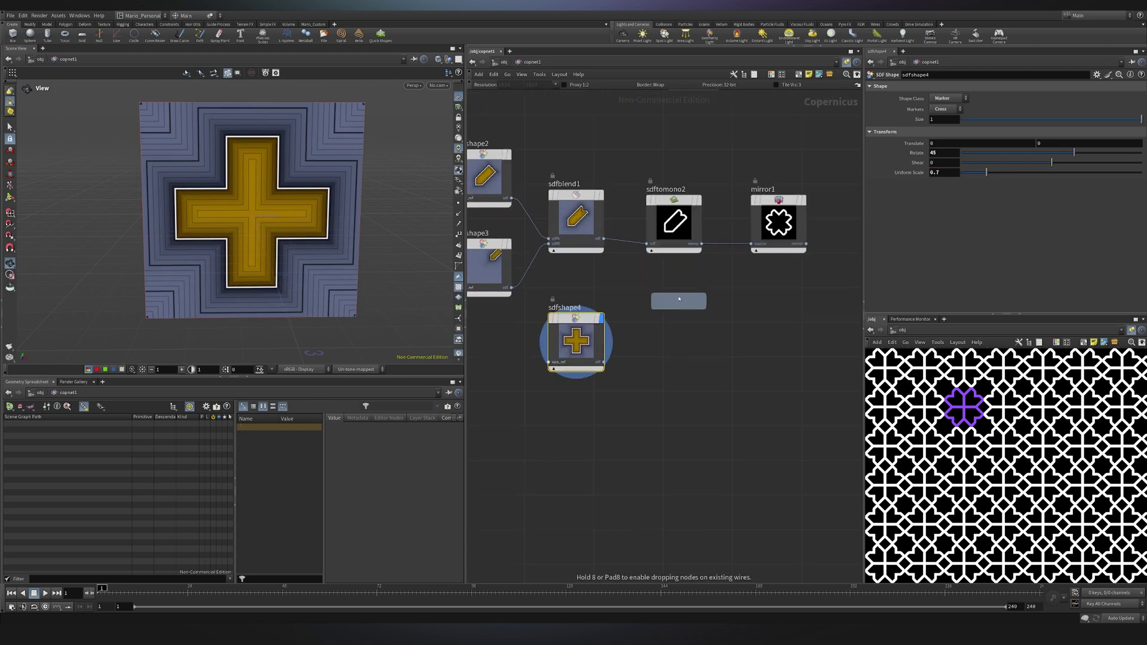
click(676, 317)
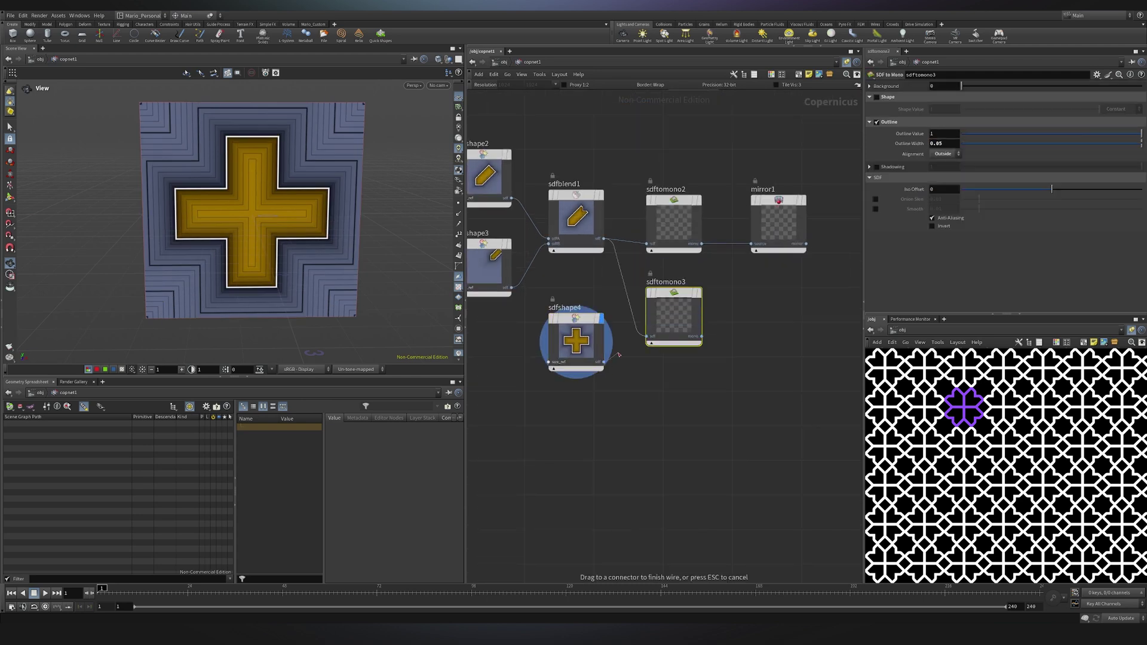
click(704, 267)
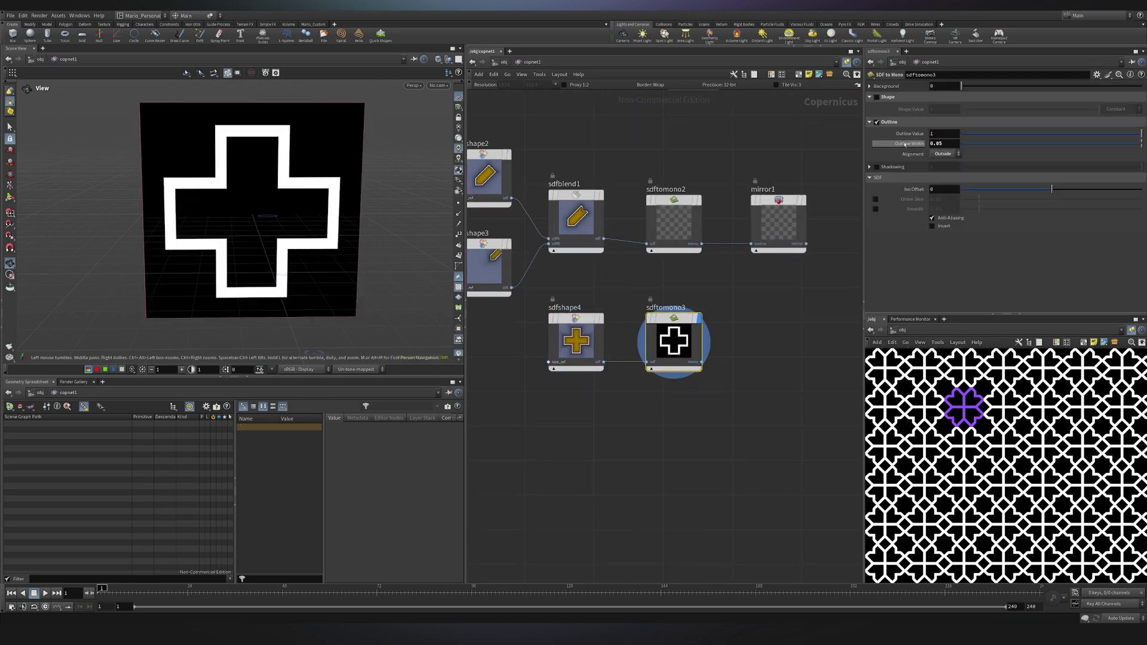
Step: On the cross's SDF to Mono node, disable Outline, enable Shape and set Iso Offset to -0.18
click(876, 122)
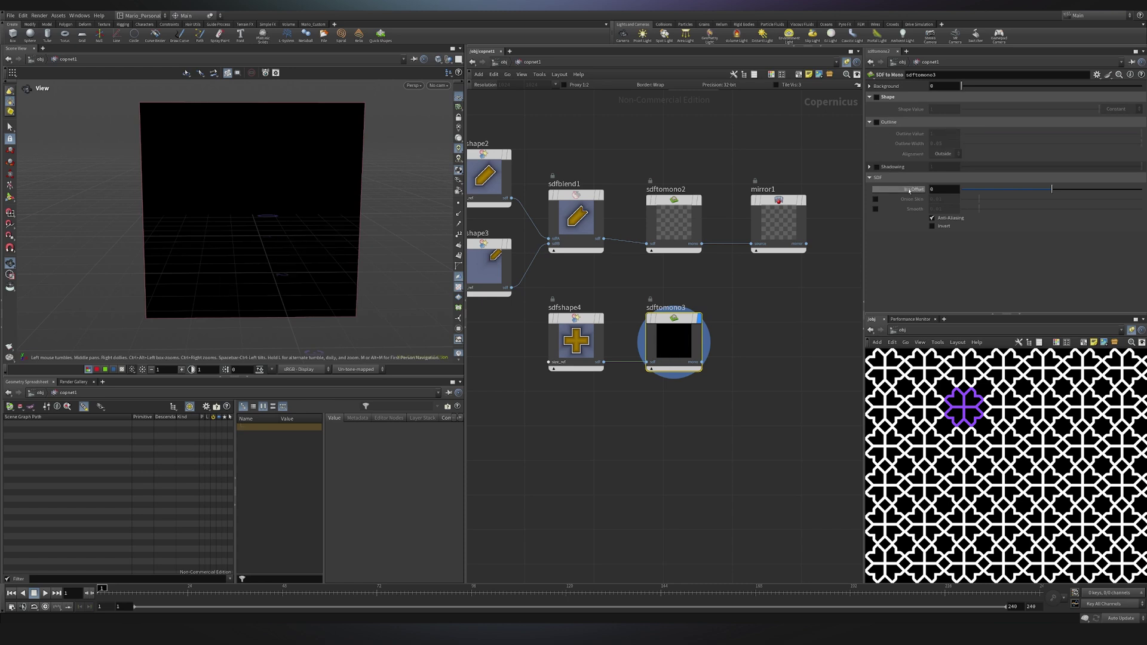
drag(1052, 189, 1035, 189)
key(ctrl+z)
click(877, 97)
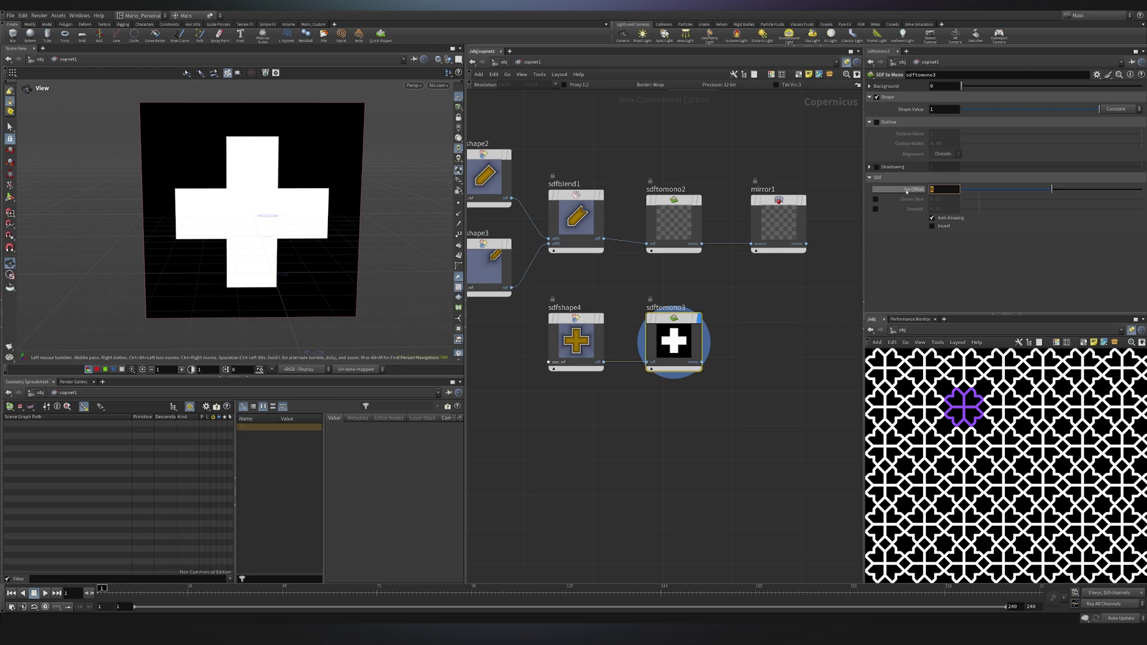
mouse_move(906, 192)
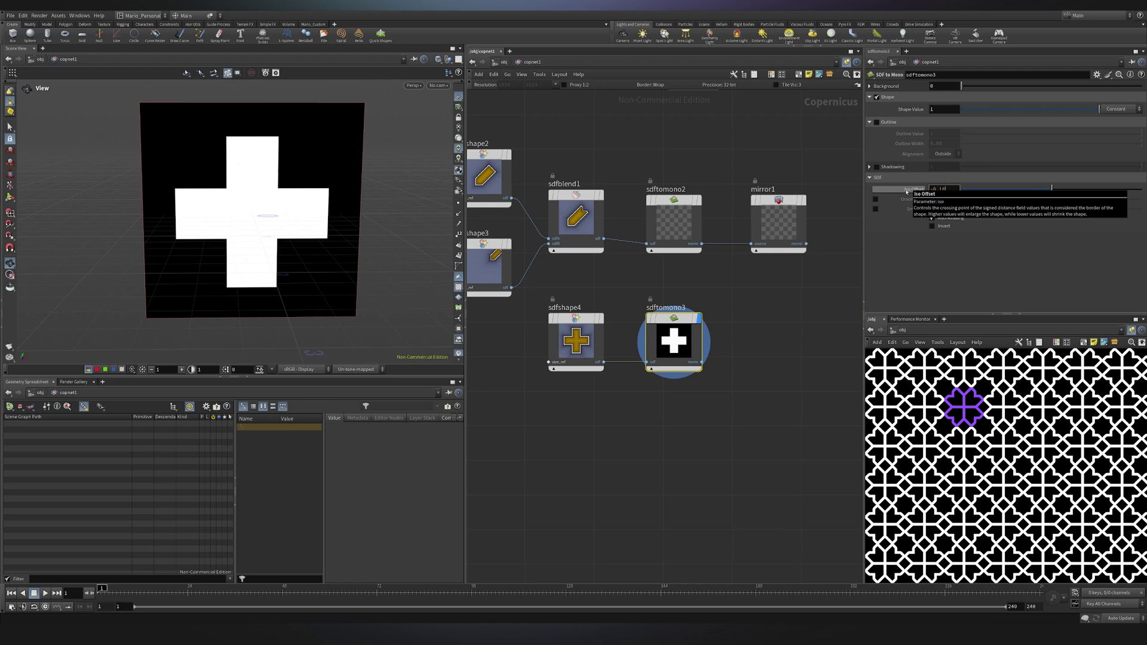
key(Return)
Step: Add a Blend node to combine the mirrored outline with the thin cross
scroll(734, 362, down, 2)
middle_drag(767, 347, 707, 335)
scroll(738, 358, up, 1)
scroll(707, 335, down, 1)
scroll(717, 333, up, 1)
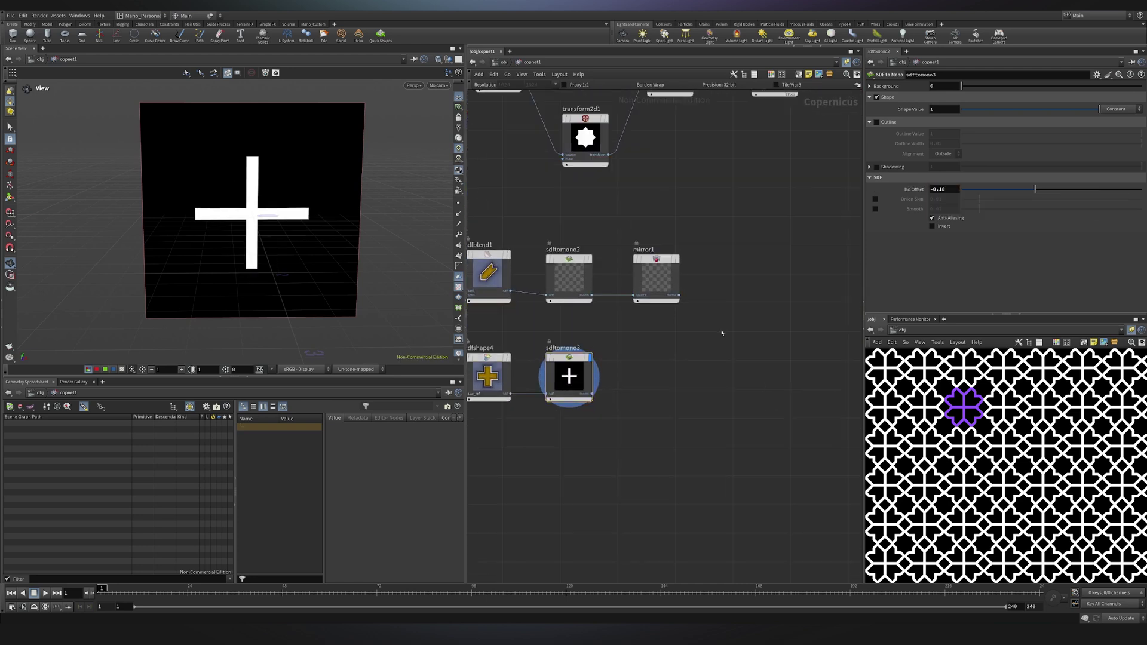
key(Tab)
text(blend)
key(Return)
key(Return)
Step: Wire the Mirror output and the cross's SDF to Mono output into the Blend node's two image inputs
click(697, 368)
click(679, 295)
click(697, 373)
click(591, 393)
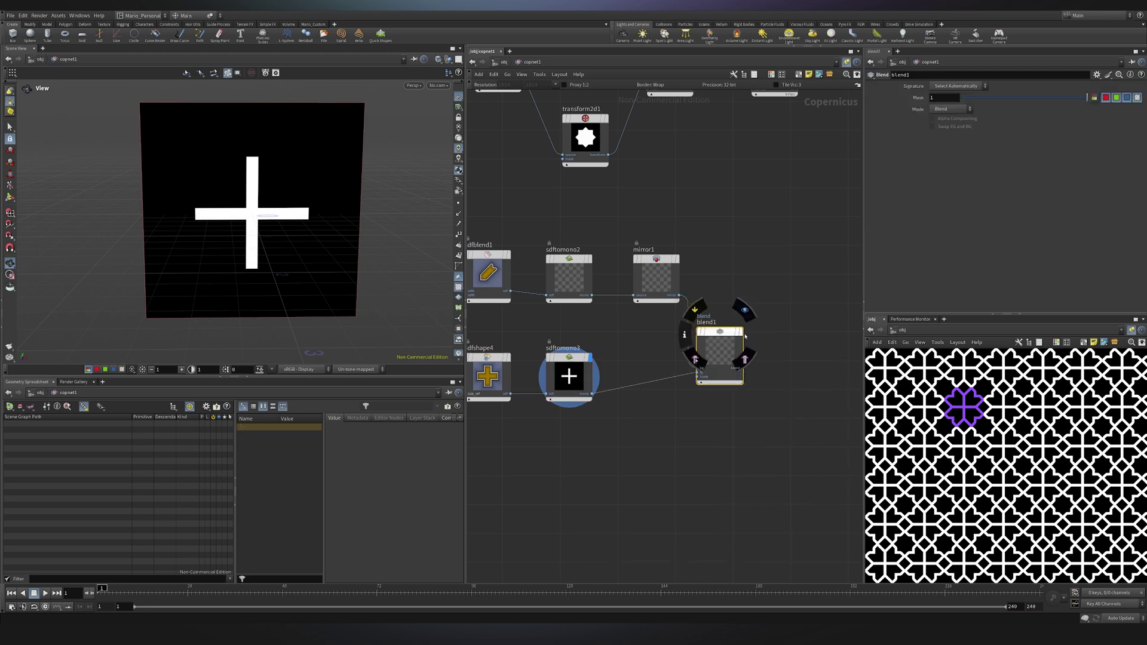
Step: Display the Blend node, set its mode to Maximum and align it with the Mirror node's row
click(741, 331)
click(950, 109)
click(950, 222)
drag(717, 348, 766, 264)
Step: Add a Tile Pattern node after the Blend, feed the blended motif into its stamp0 input and display it
scroll(772, 275, down, 2)
middle_click(772, 275)
scroll(765, 299, down, 3)
middle_drag(746, 321, 679, 361)
scroll(747, 310, up, 5)
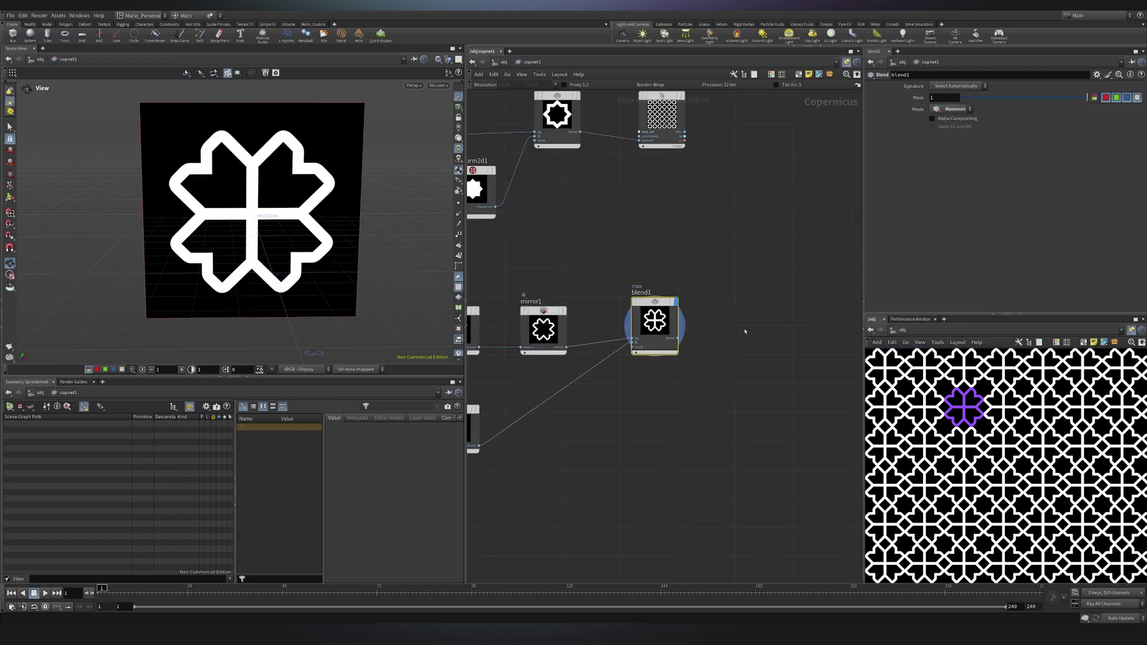
key(Tab)
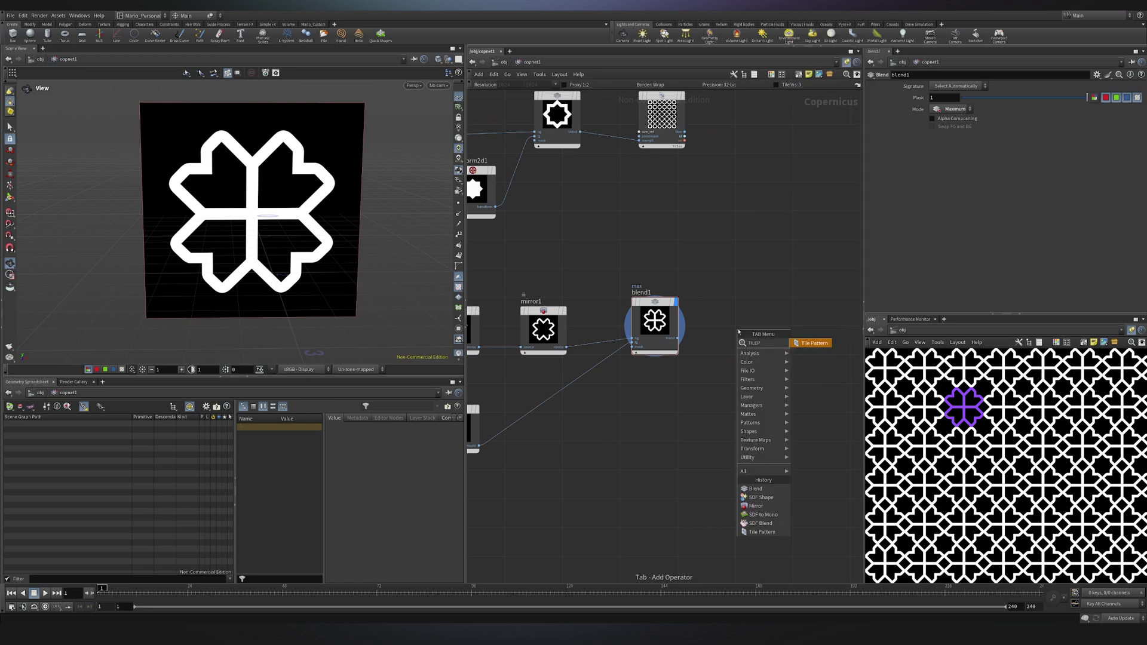
text(TILEP)
key(Return)
scroll(682, 345, up, 2)
click(668, 338)
click(726, 402)
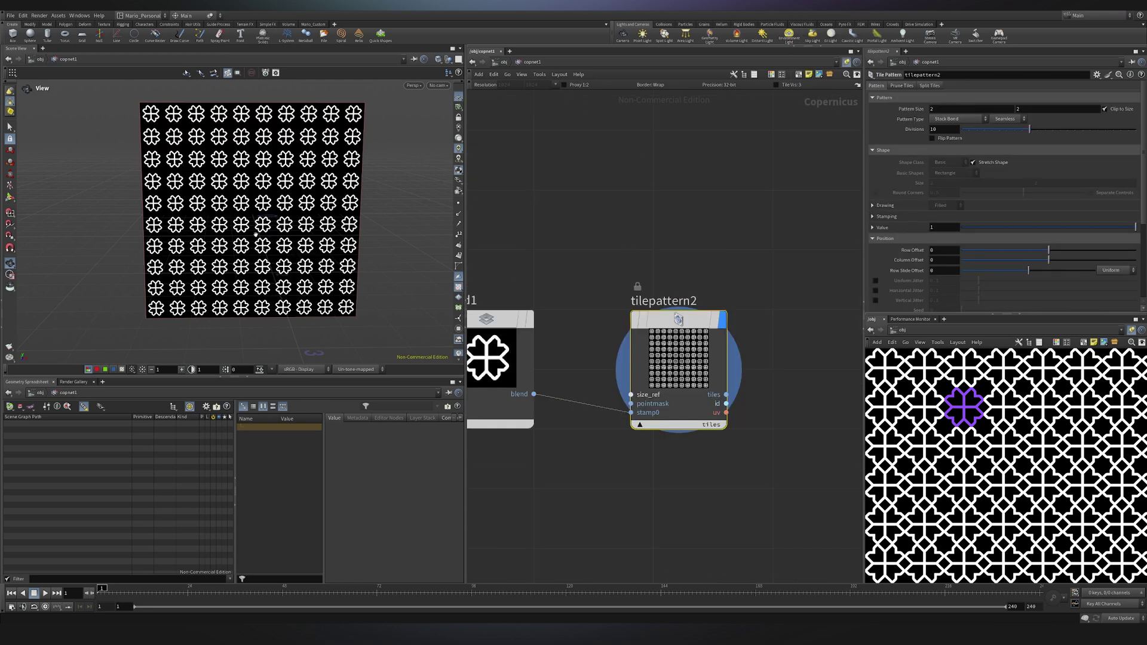
Step: Disable the Tile Pattern's Inset and raise its tile Uniform Scale until the neighbouring motifs interlock
right_drag(257, 231, 333, 215)
scroll(333, 216, down, 4)
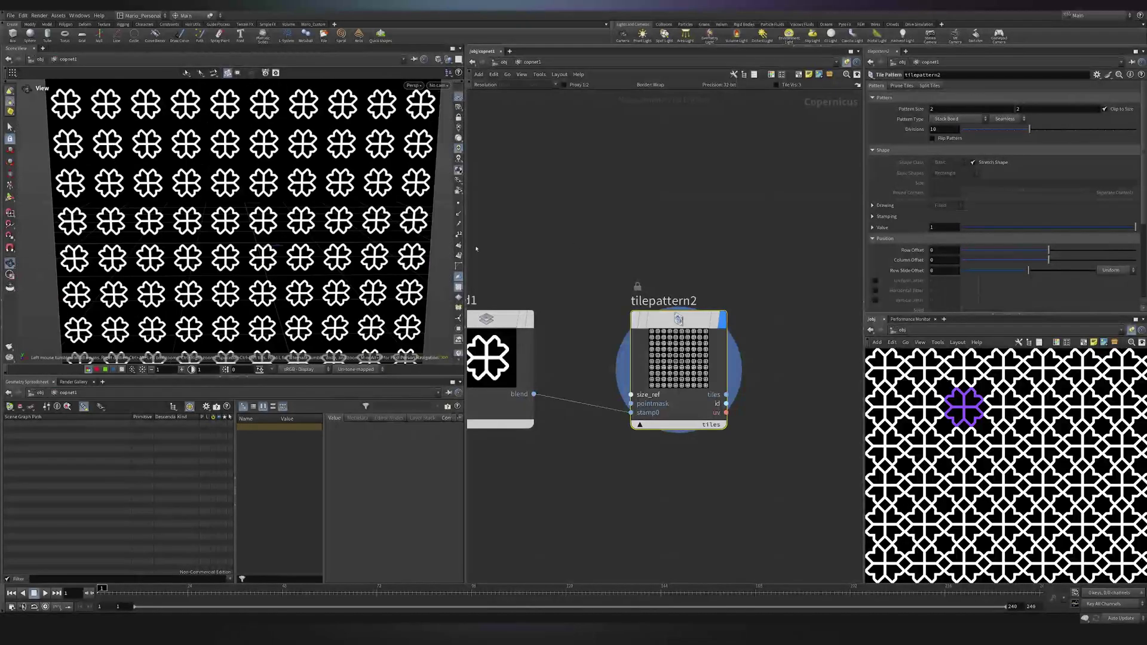
scroll(907, 233, down, 4)
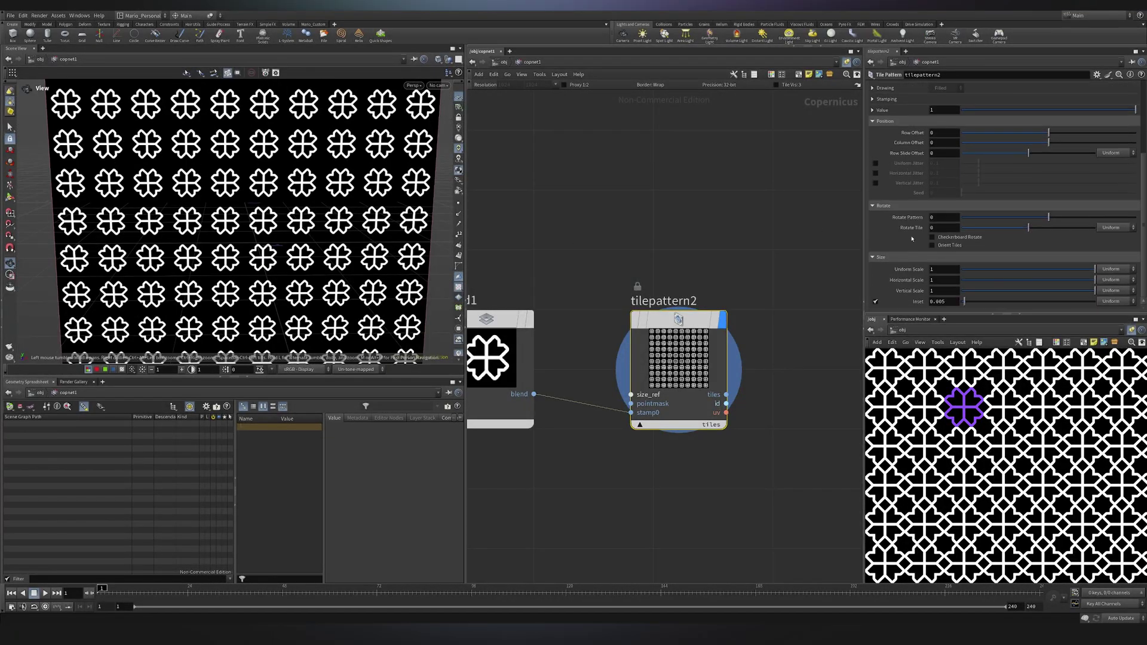
click(876, 302)
scroll(344, 238, up, 3)
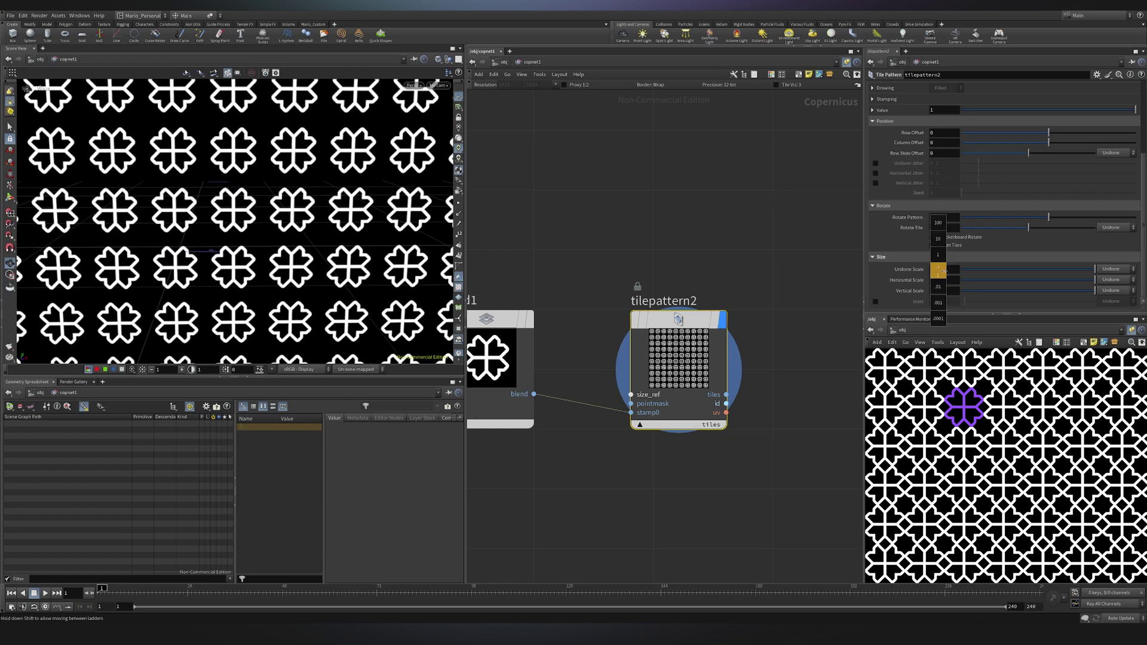
middle_drag(947, 271, 975, 290)
scroll(264, 207, down, 4)
middle_drag(264, 206, 335, 229)
scroll(335, 230, up, 4)
drag(335, 229, 303, 215)
scroll(304, 215, down, 3)
scroll(608, 242, down, 8)
Step: Preview the second Tile Pattern node's id and uv outputs
middle_drag(582, 243, 724, 232)
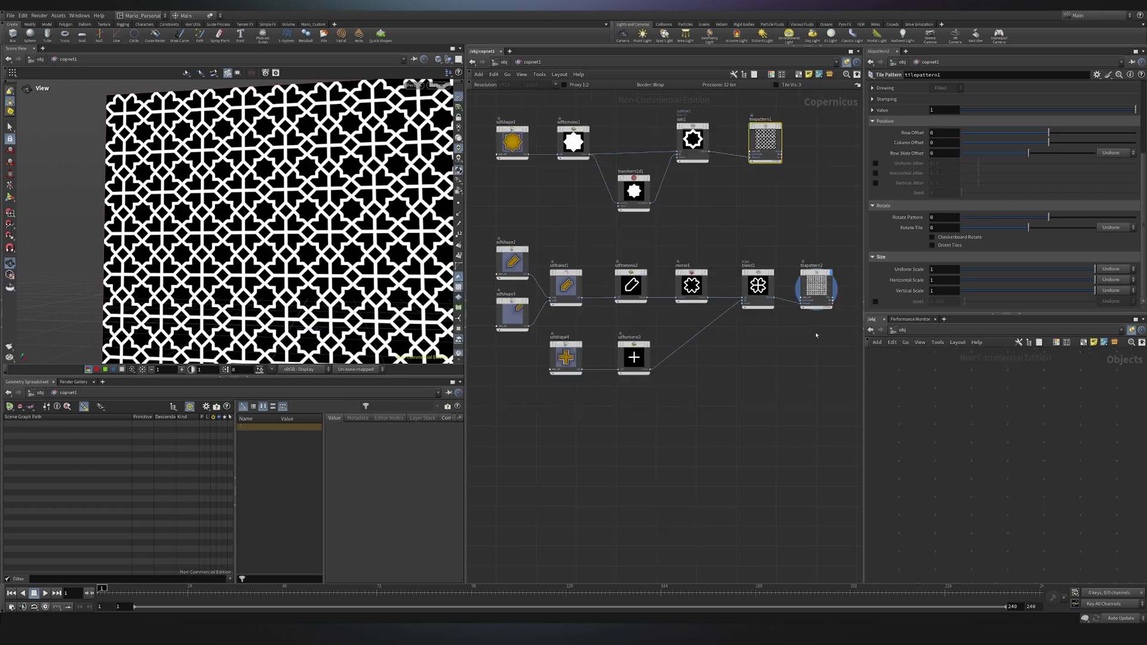
middle_drag(816, 335, 670, 357)
scroll(679, 327, up, 6)
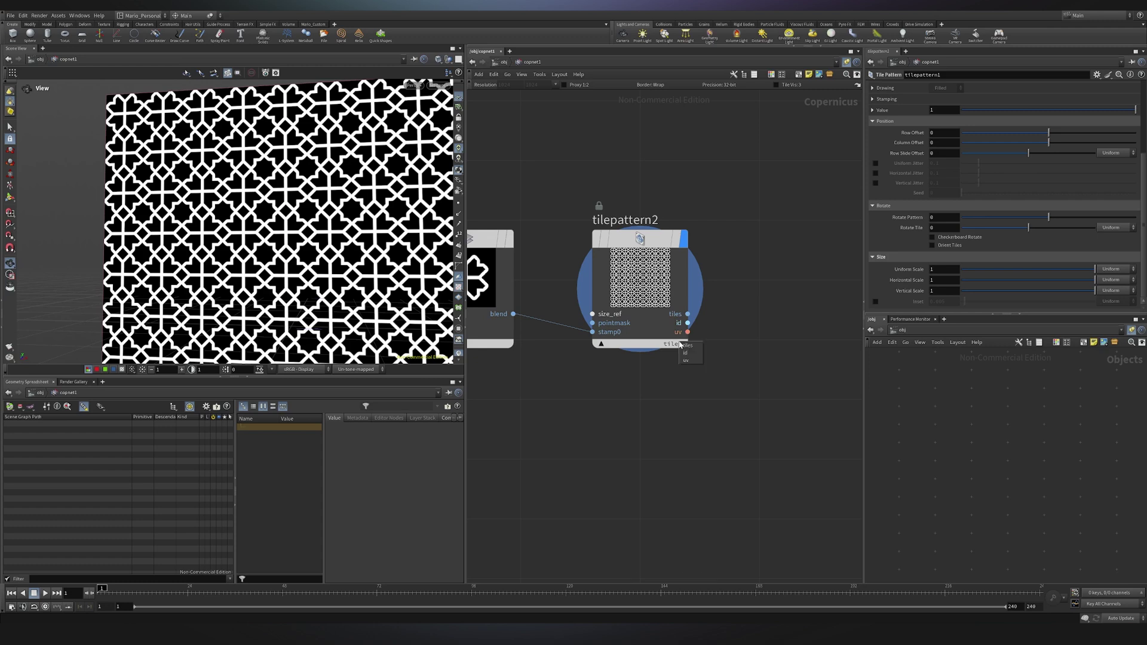
click(680, 344)
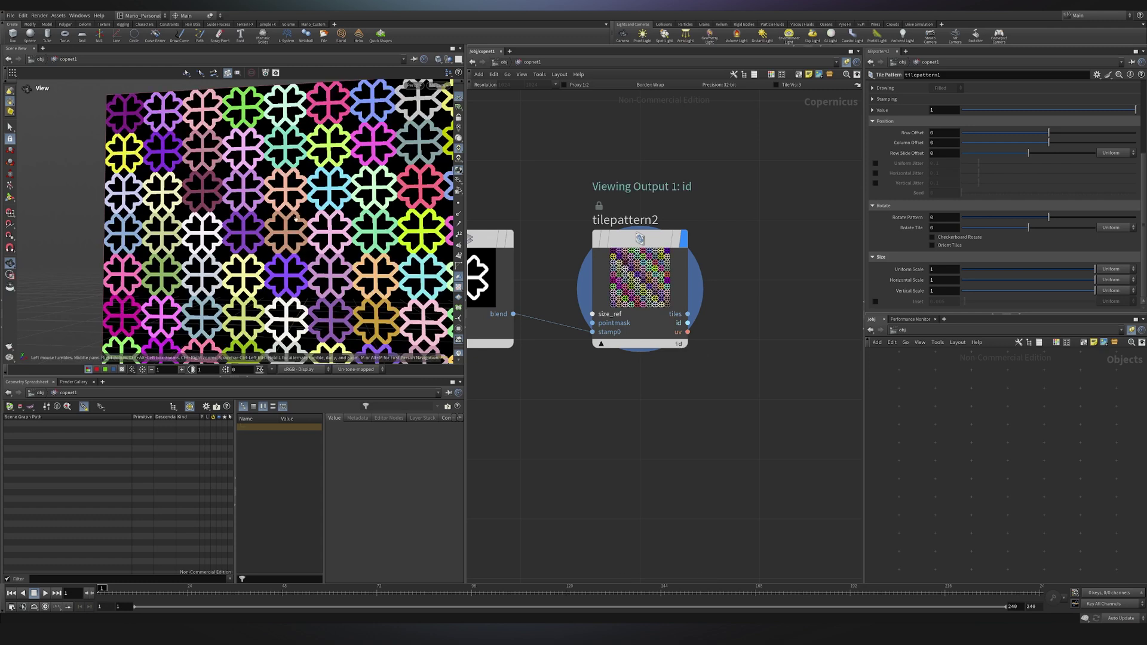
click(680, 345)
click(684, 365)
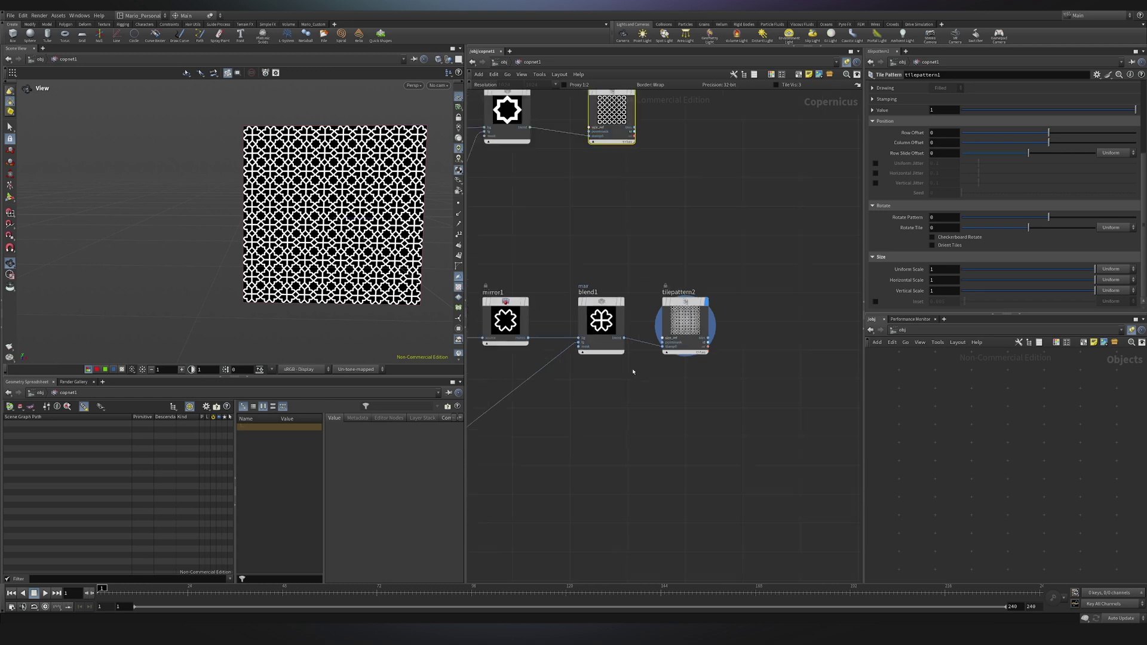
scroll(718, 381, down, 6)
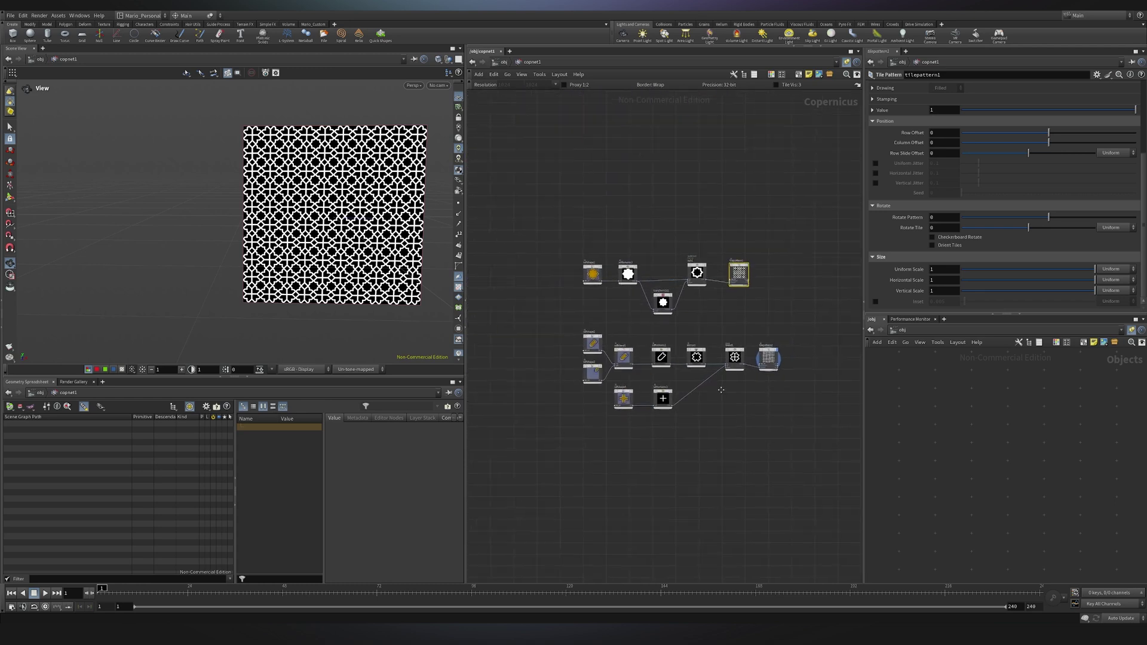
middle_drag(718, 382, 712, 372)
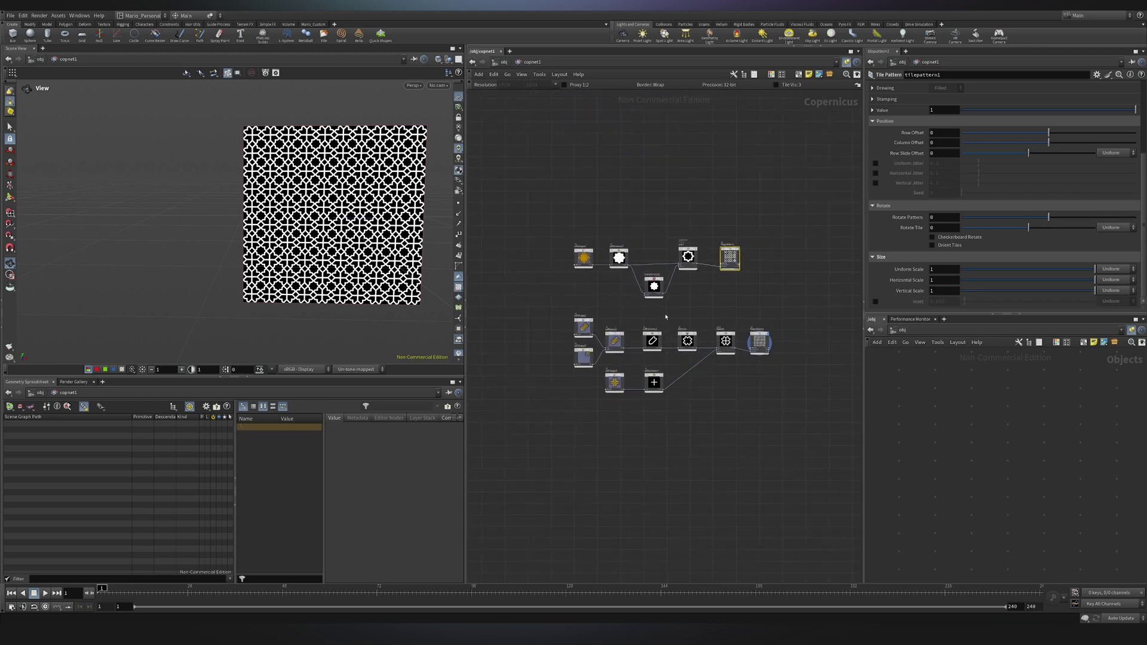